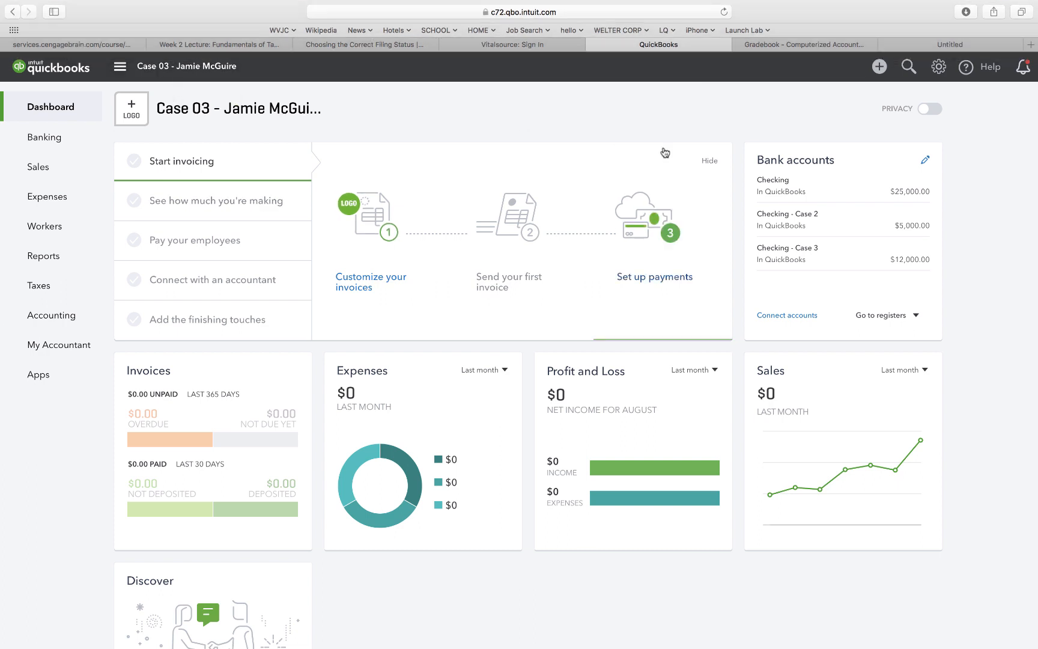
Open the company settings menu from the Case 03 dashboard.
left_click(939, 67)
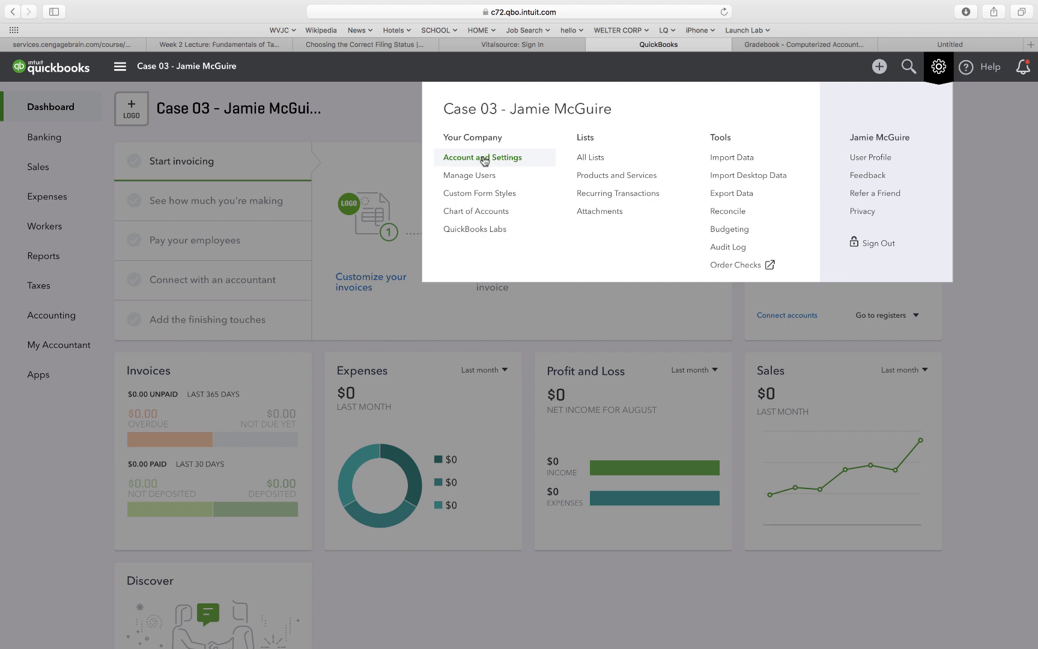
In Account and Settings, change the company name to 'Case 01 - ' plus the owner's name and save.
left_click(484, 159)
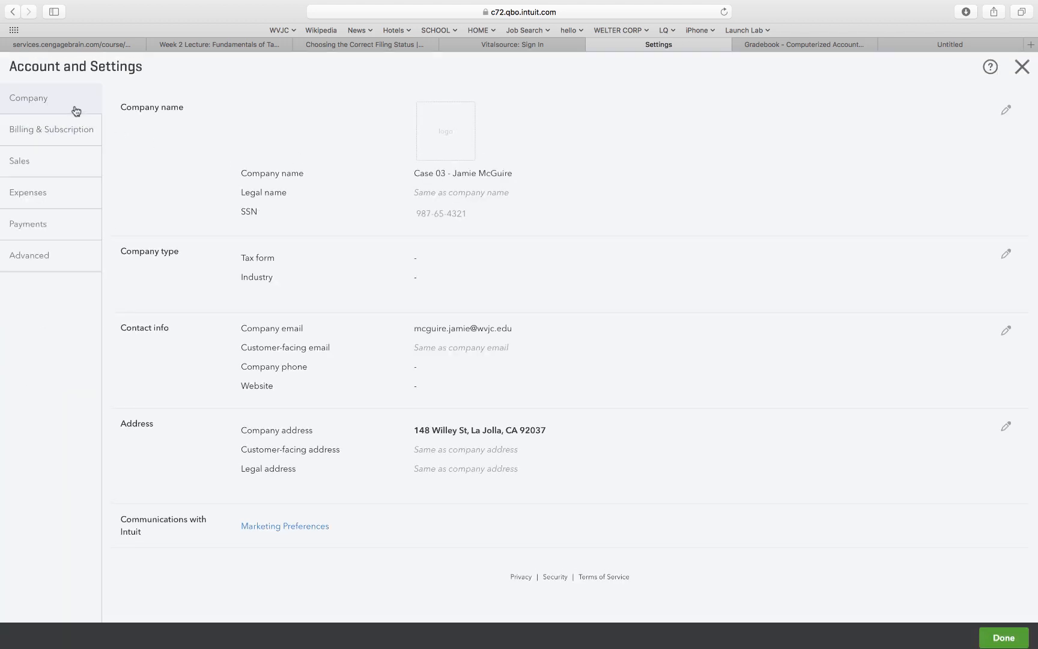
left_click(438, 174)
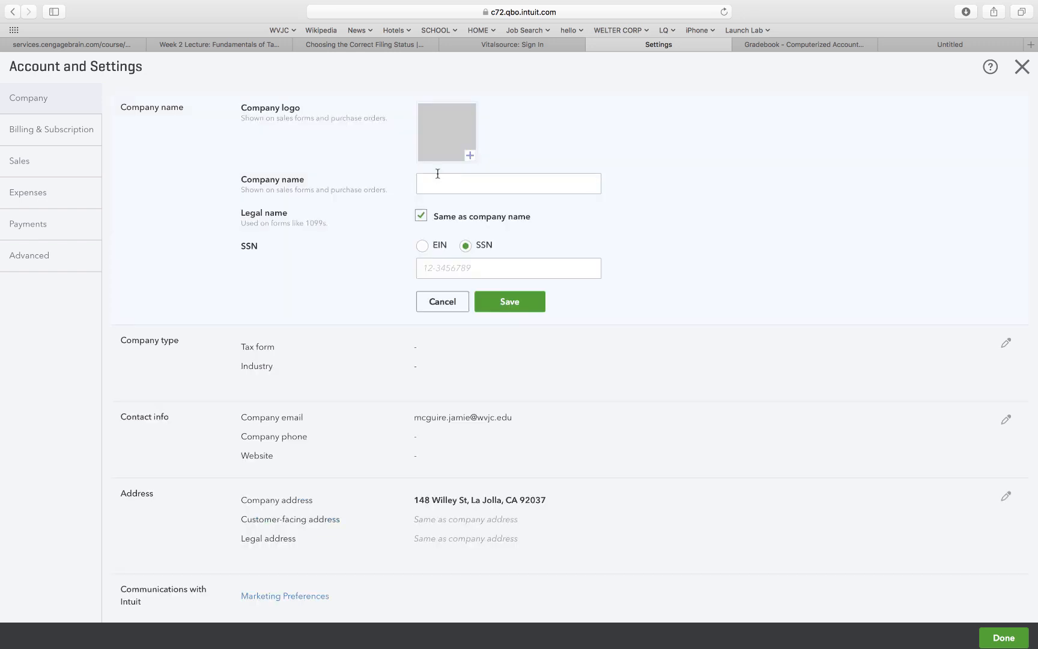
left_click(439, 182)
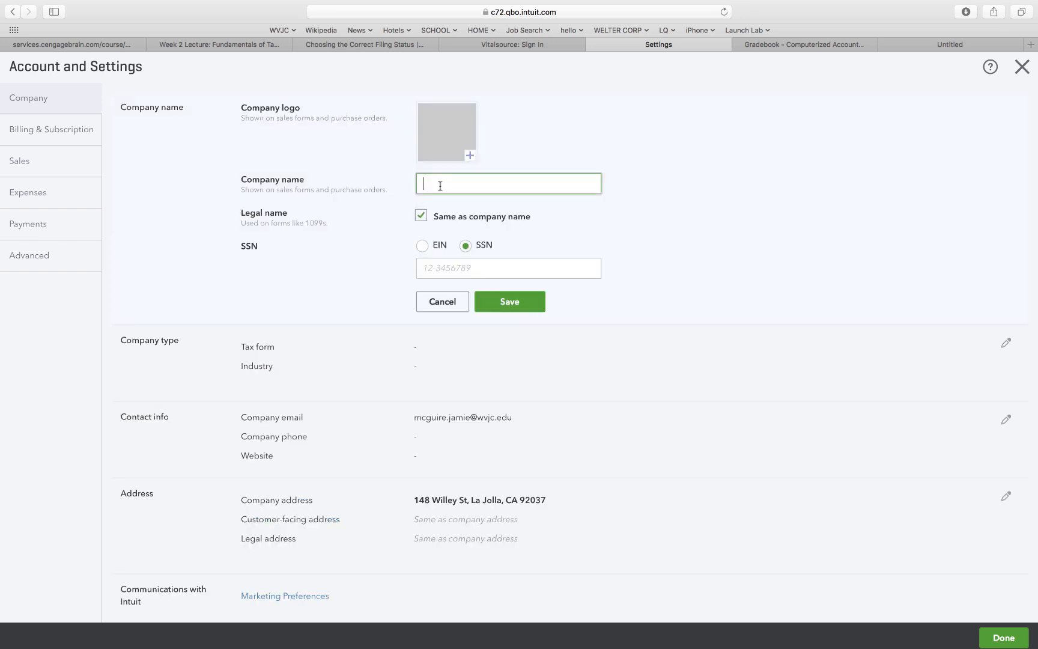
left_click(503, 298)
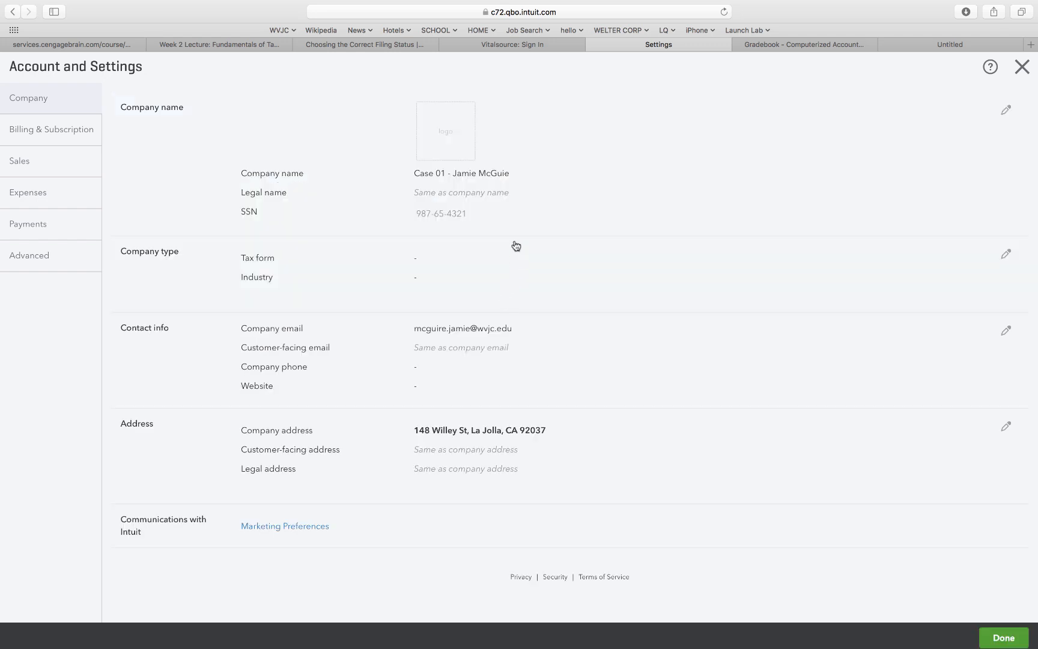
Reopen the company name and retype the misspelled letters of the owner's surname.
left_click(502, 179)
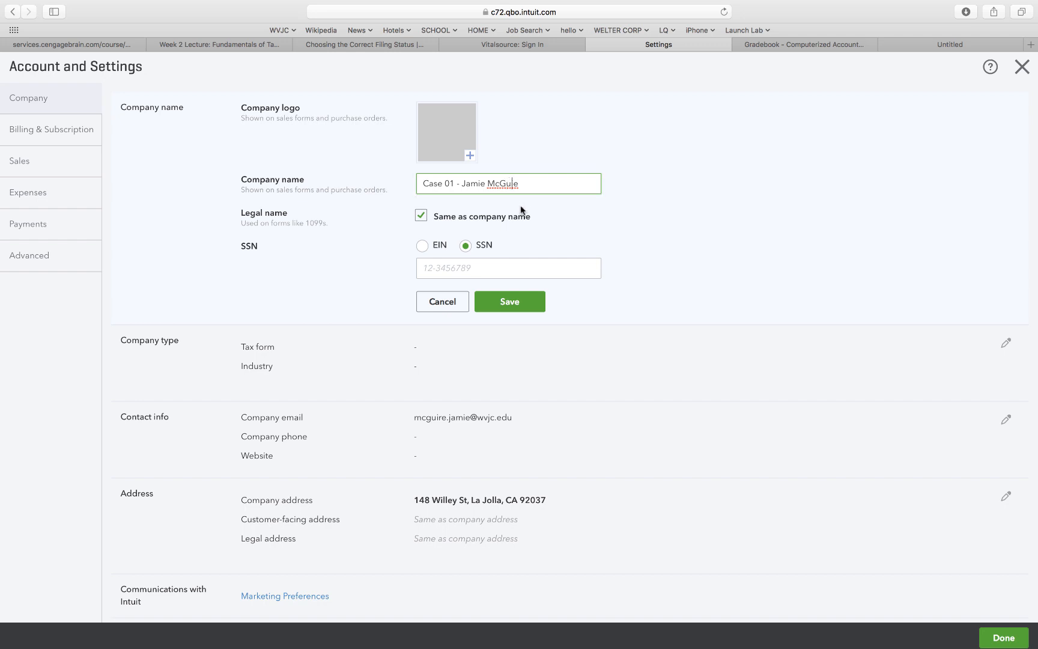
double_click(515, 184)
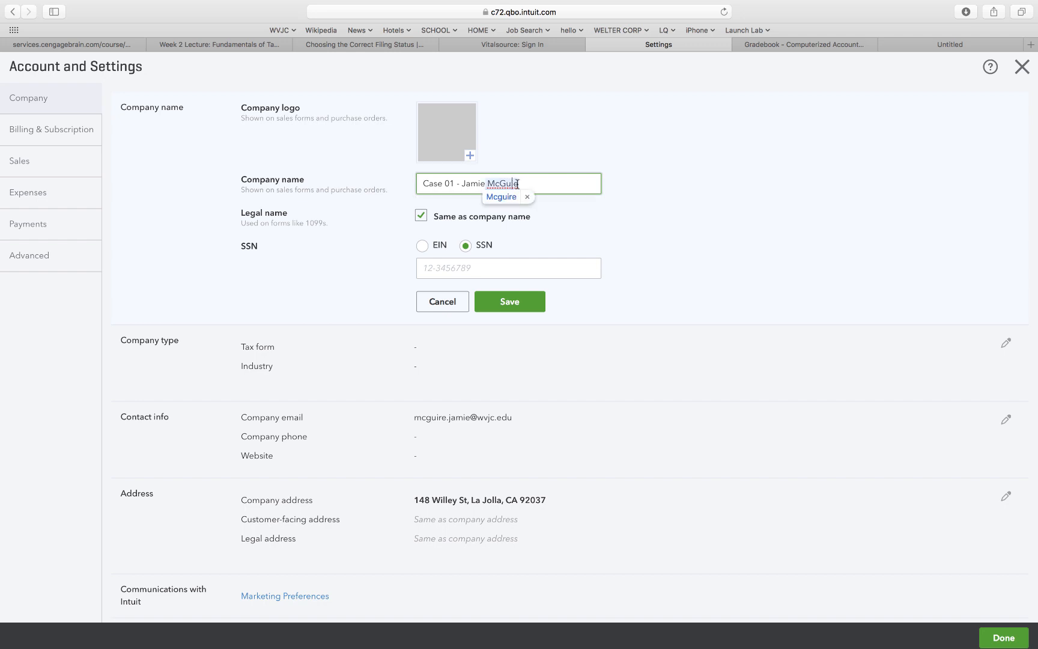
left_click(513, 183)
type("r")
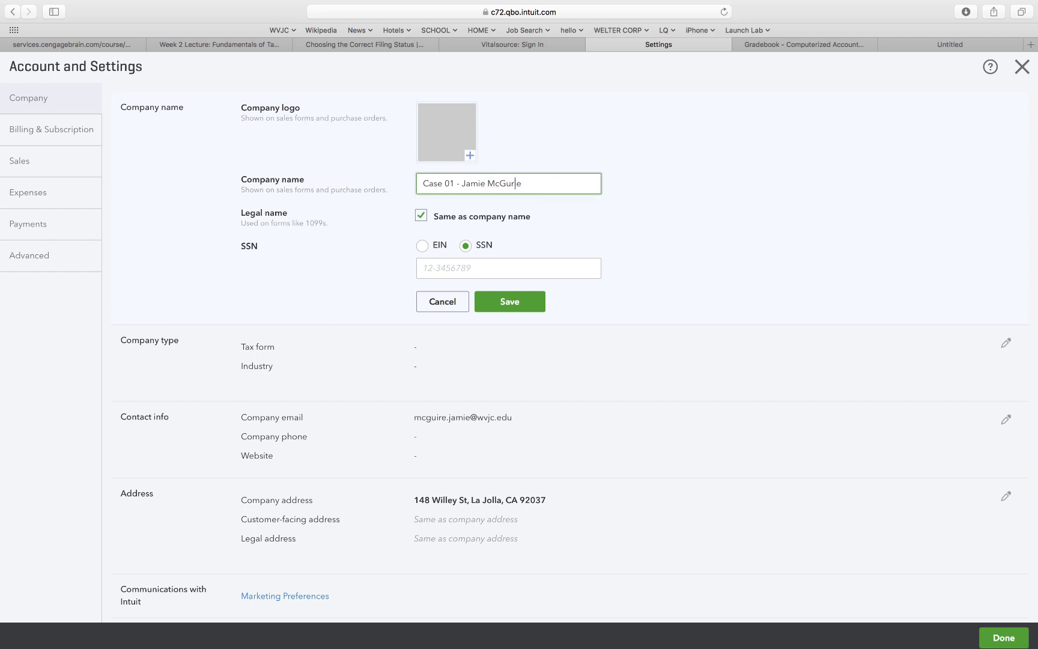
key("BackSpace")
key("Delete")
type("ier")
left_click(581, 220)
Accept the suggested surname spelling, fix its capitalisation, and save the company name.
right_click(502, 183)
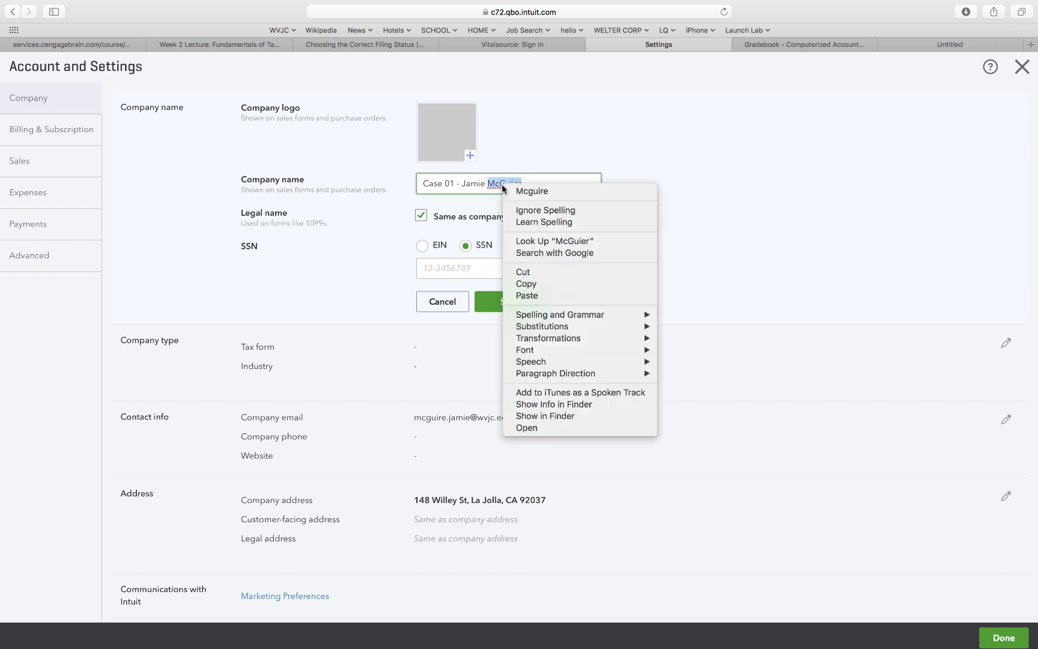
left_click(523, 190)
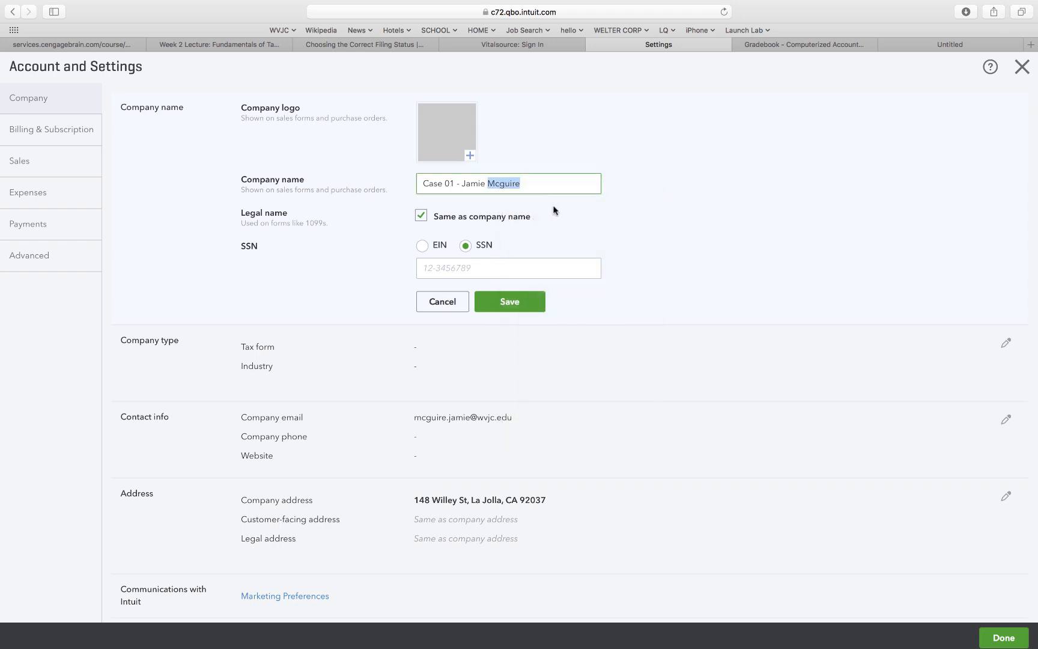
left_click(556, 210)
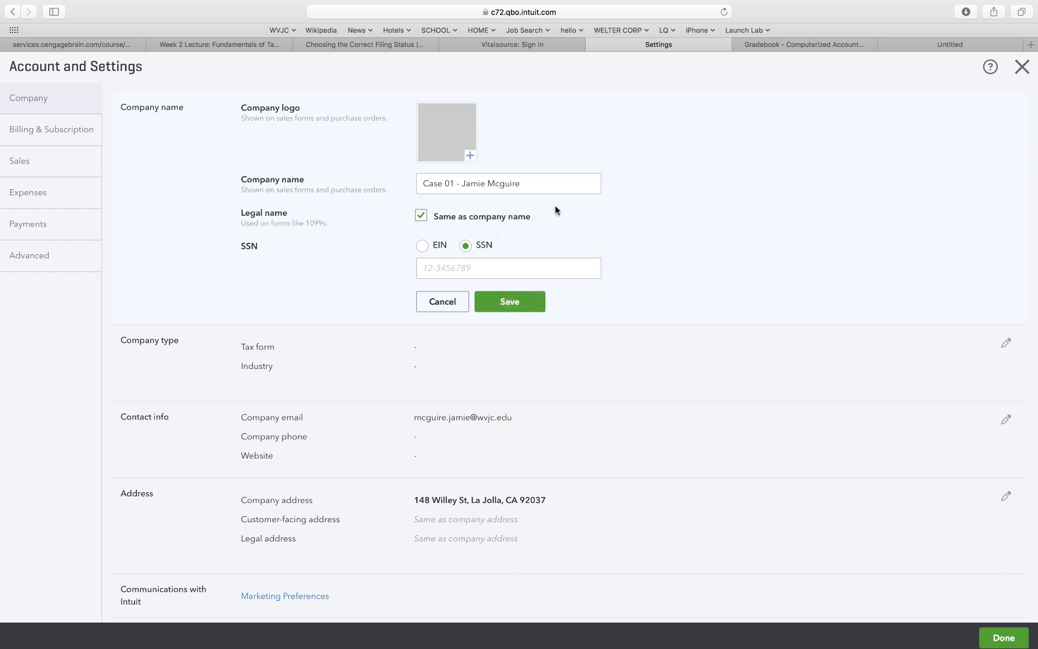
left_click(584, 188)
left_click(507, 183)
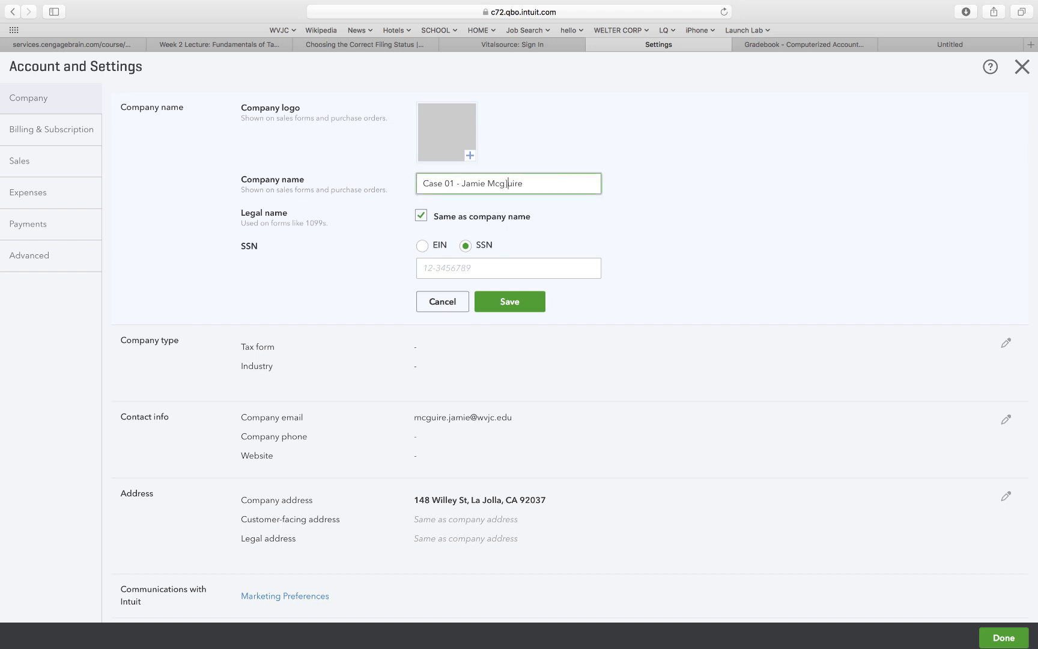
type("G")
key("BackSpace")
key("BackSpace")
type("G")
left_click(547, 201)
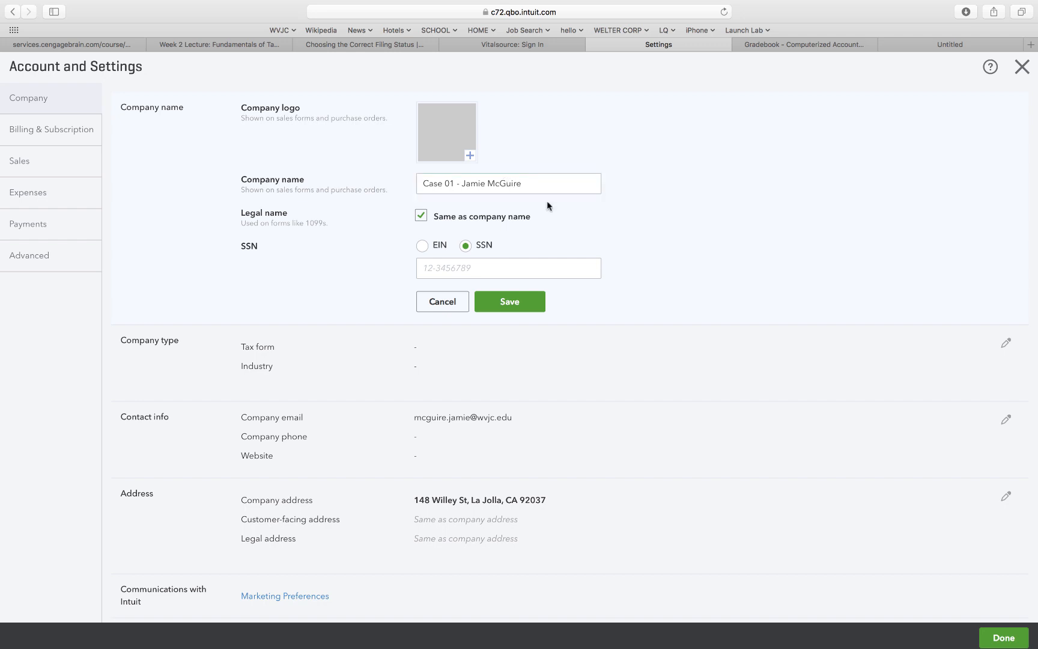
left_click(517, 302)
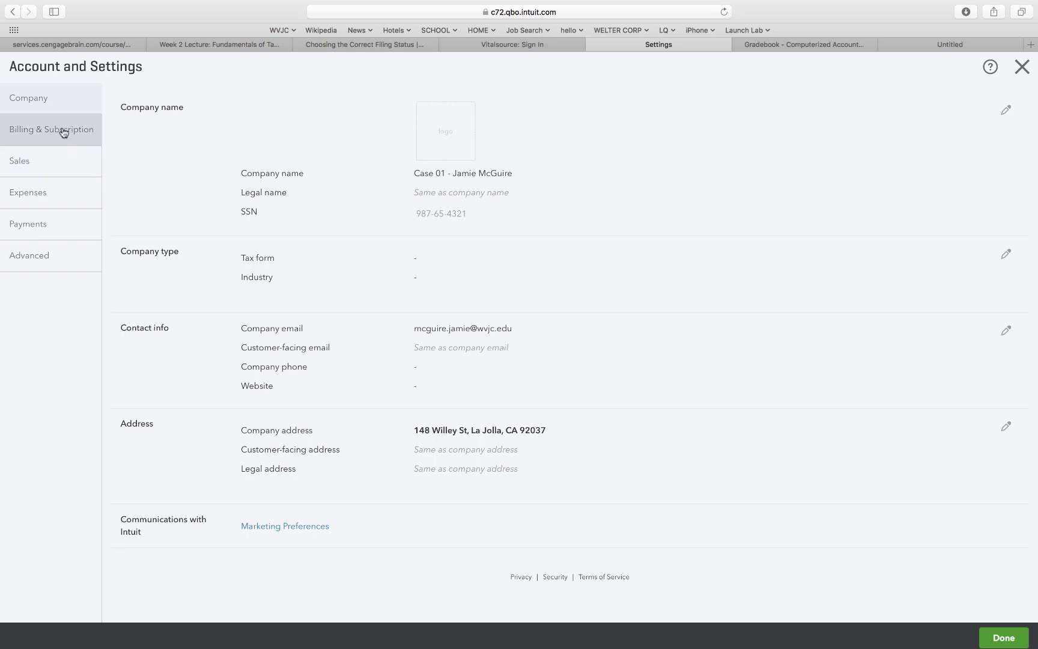
Review the Sales, Expenses, Payments and Advanced settings, ending on Expenses.
left_click(60, 167)
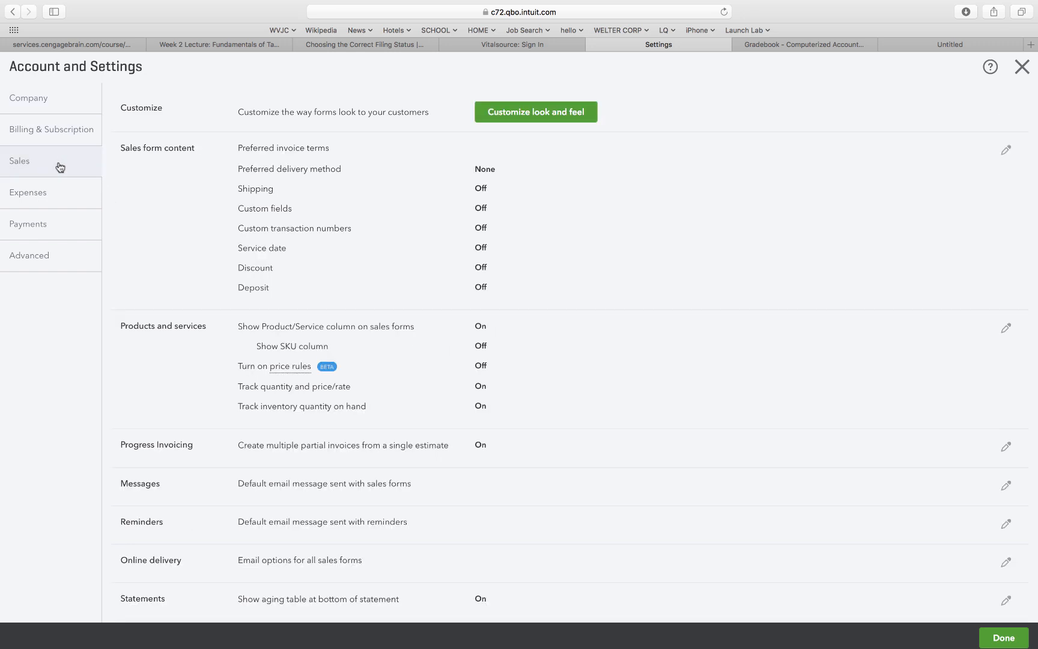
left_click(56, 202)
left_click(56, 231)
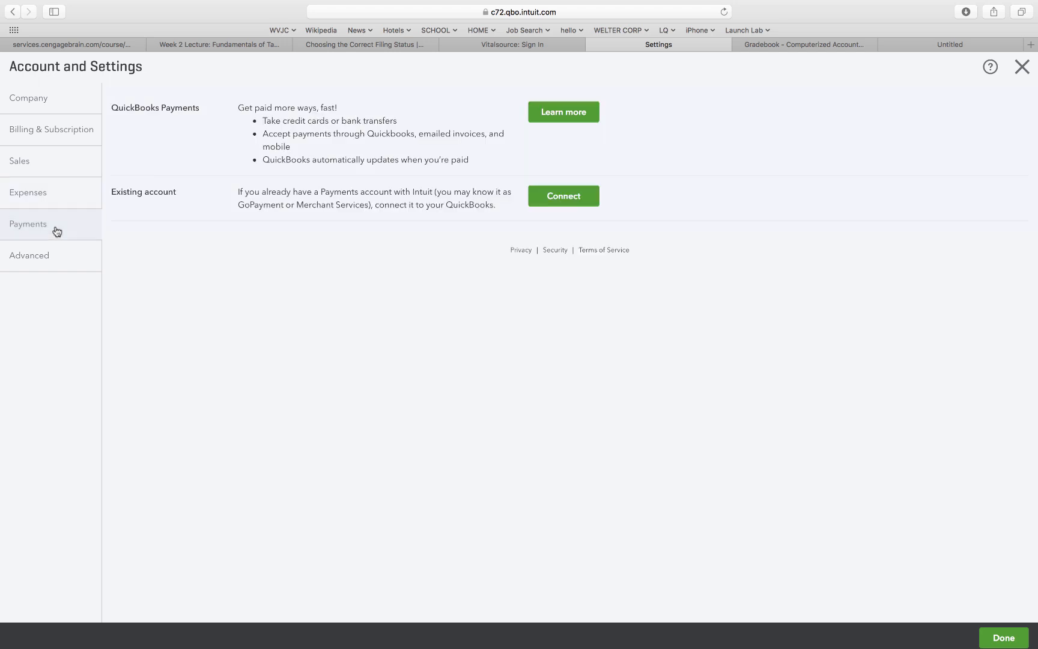
left_click(53, 253)
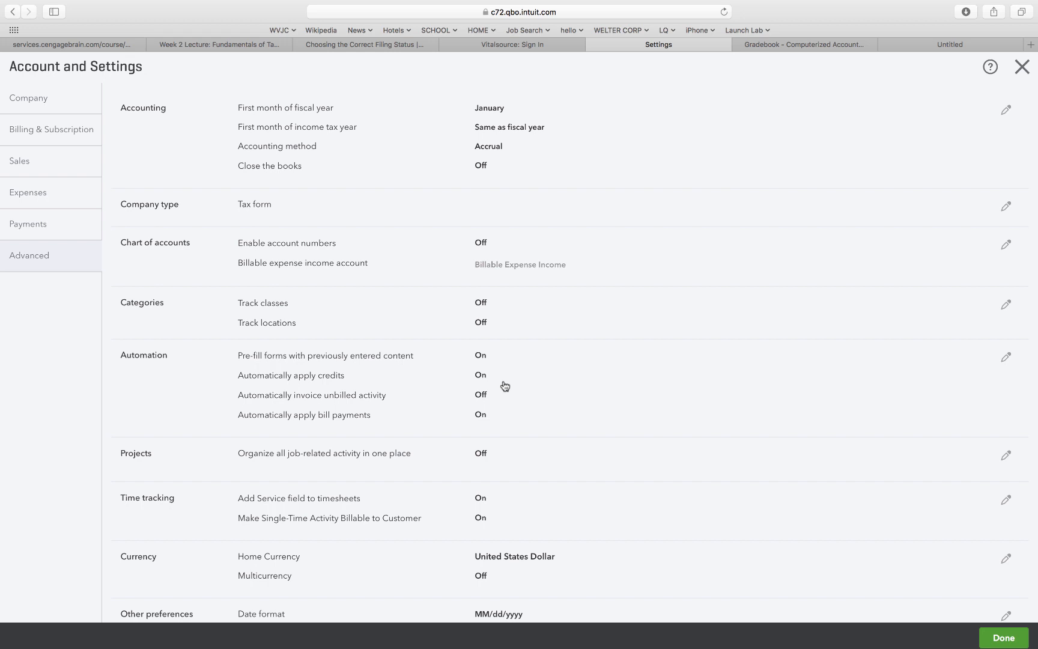
left_click(41, 170)
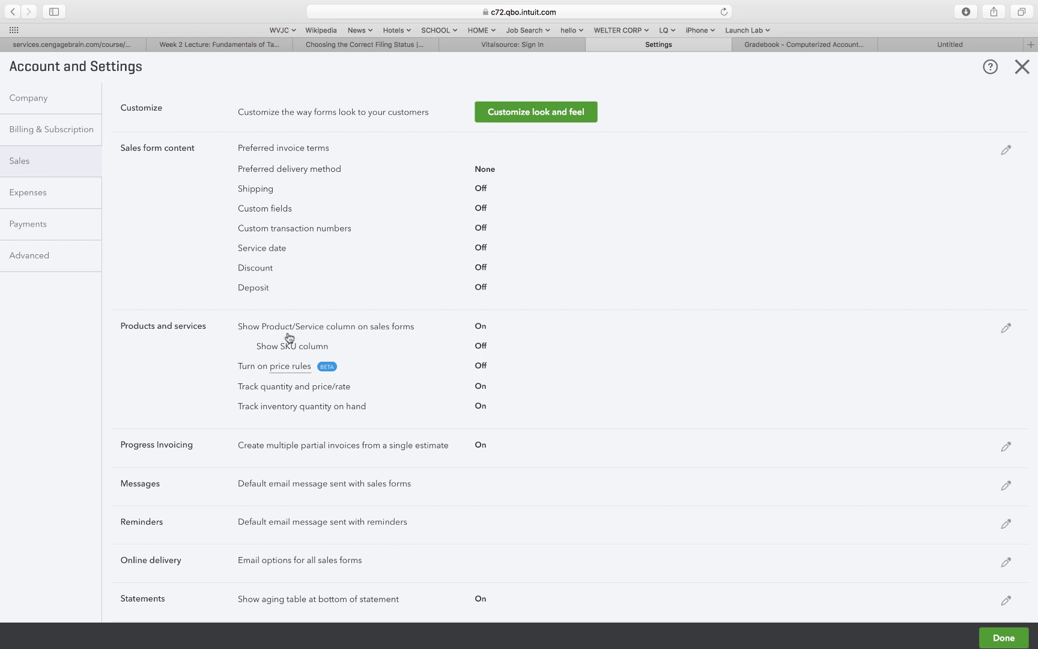
scroll(289, 337, "down", 1)
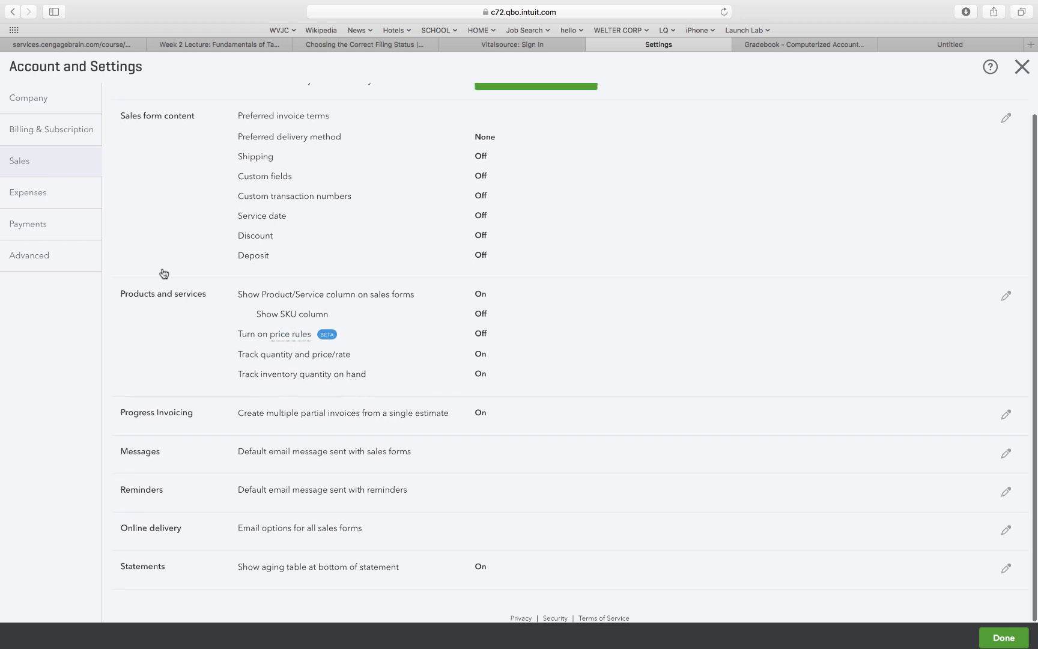
left_click(27, 187)
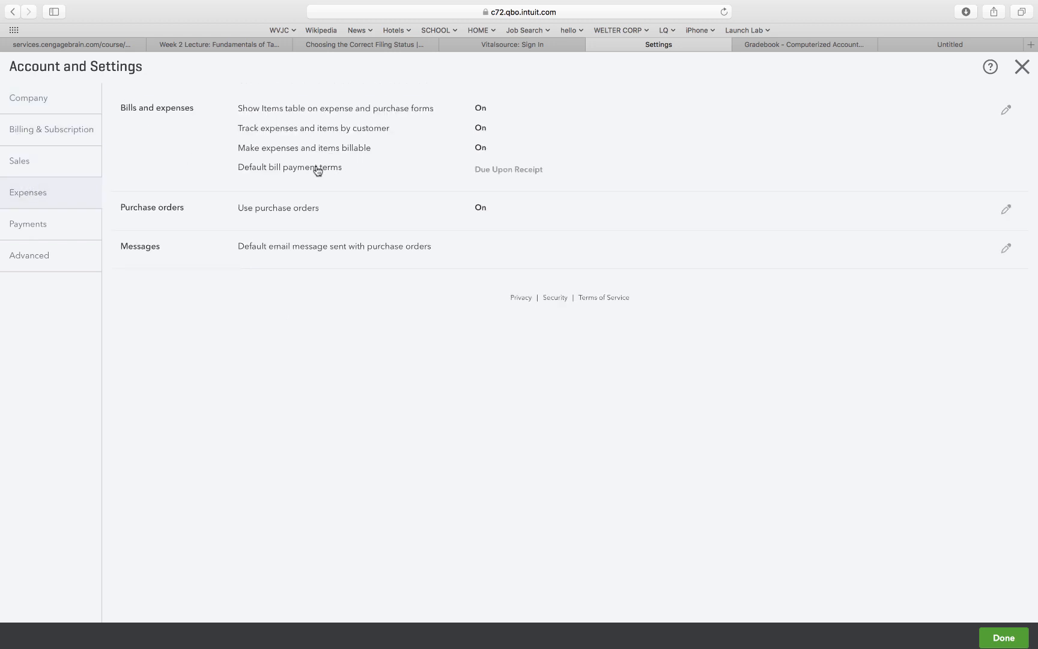
Set the default bill payment terms to Net 30, save, and close Settings.
left_click(514, 172)
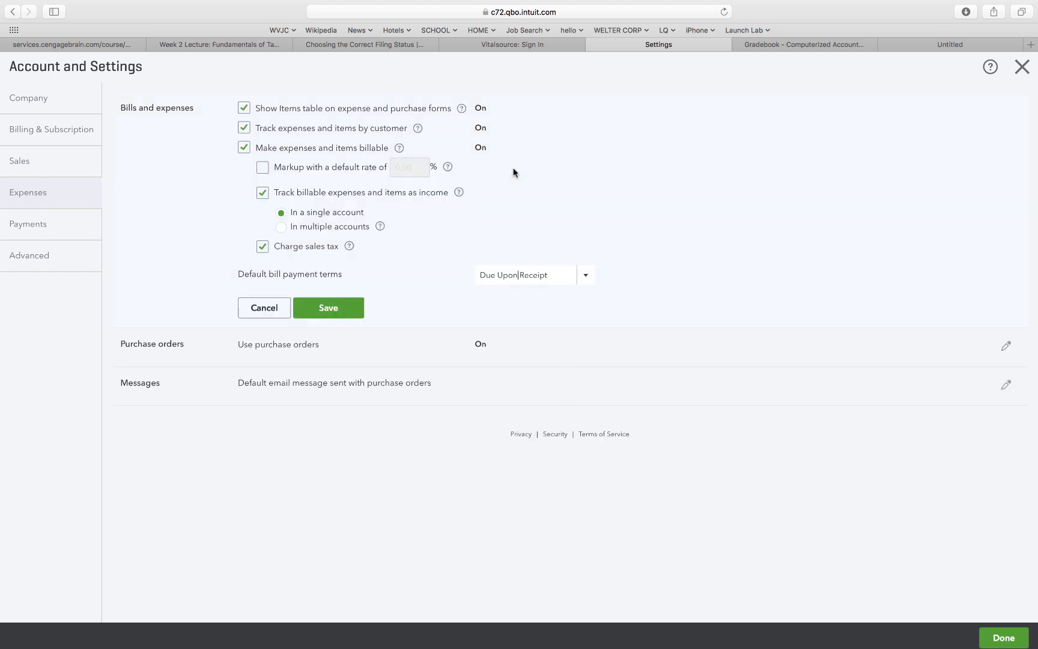
left_click(585, 280)
left_click(500, 348)
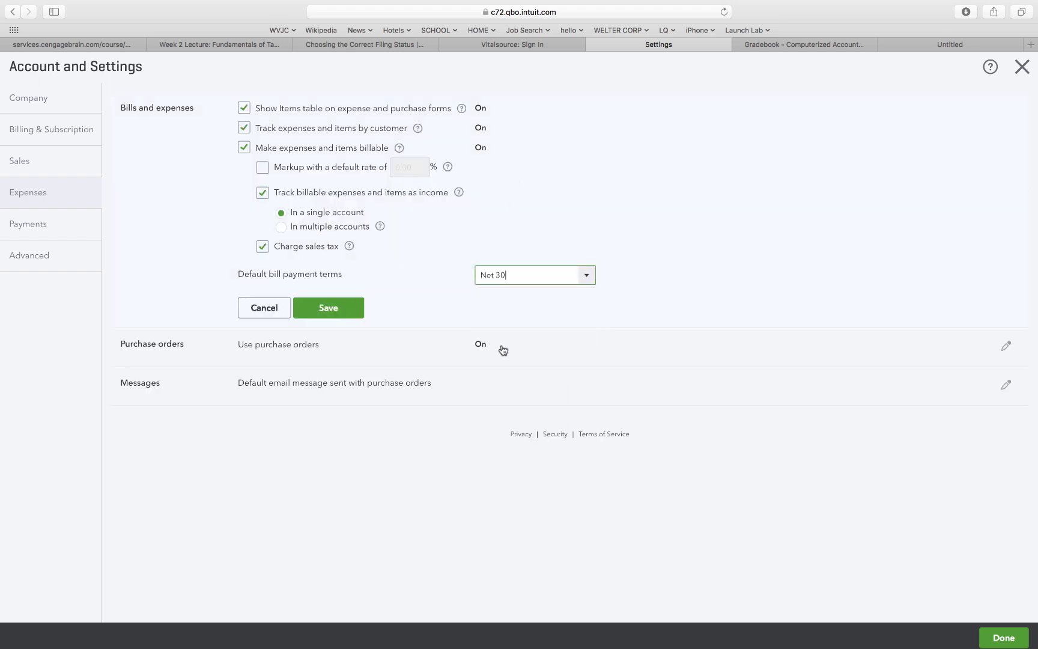
left_click(354, 307)
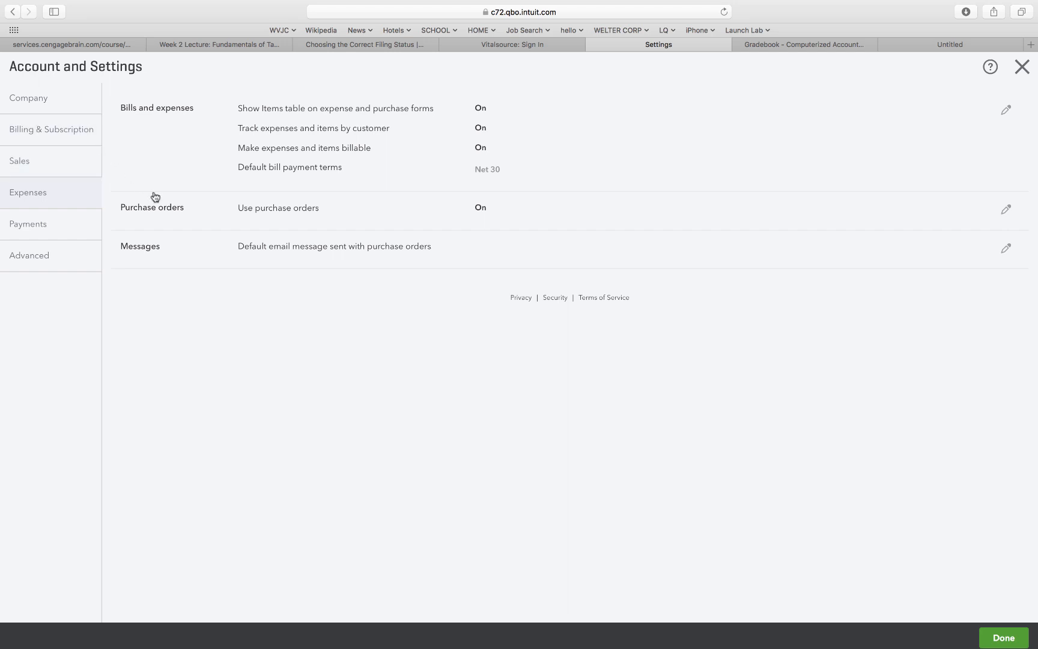
left_click(1022, 70)
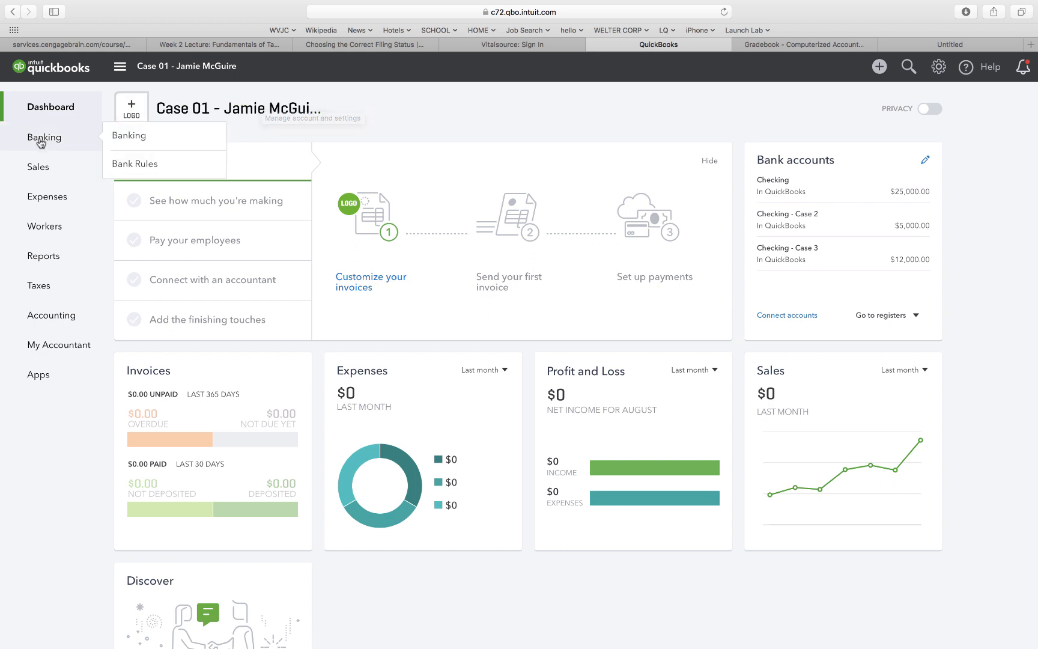
Start a new customer with the contact's first and last name and company Hey Hays Surf.
mouse_move(41, 175)
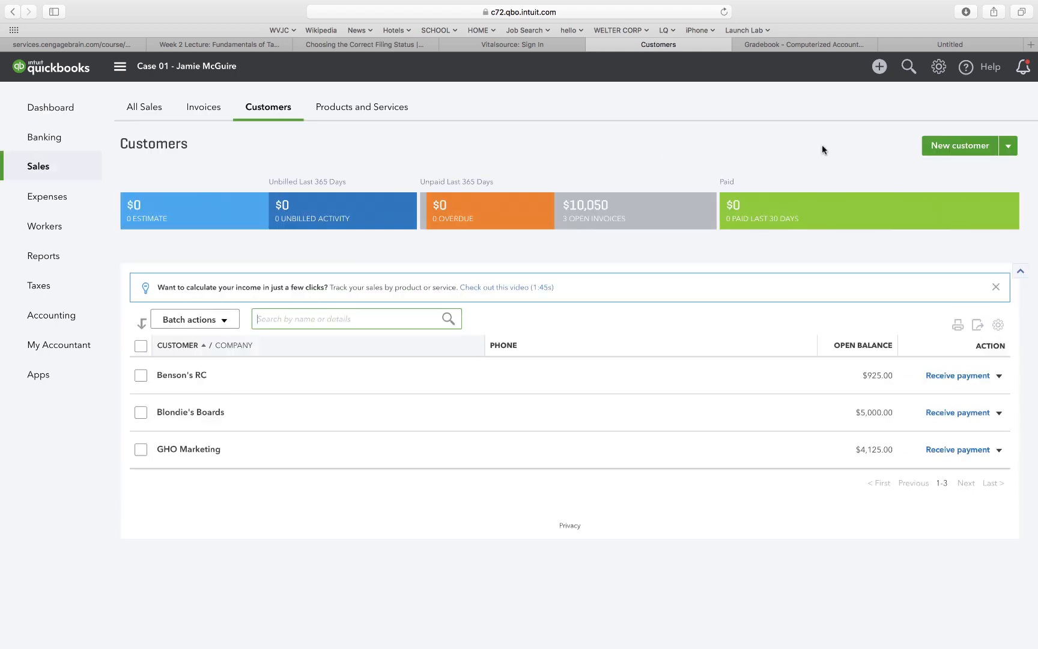
left_click(940, 147)
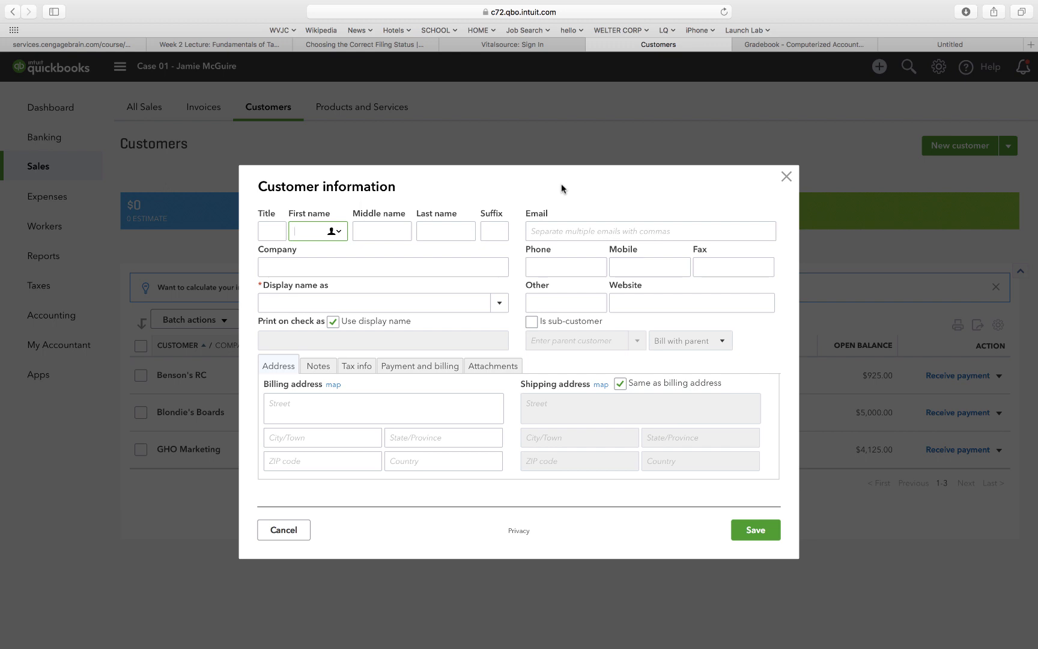
key("Tab")
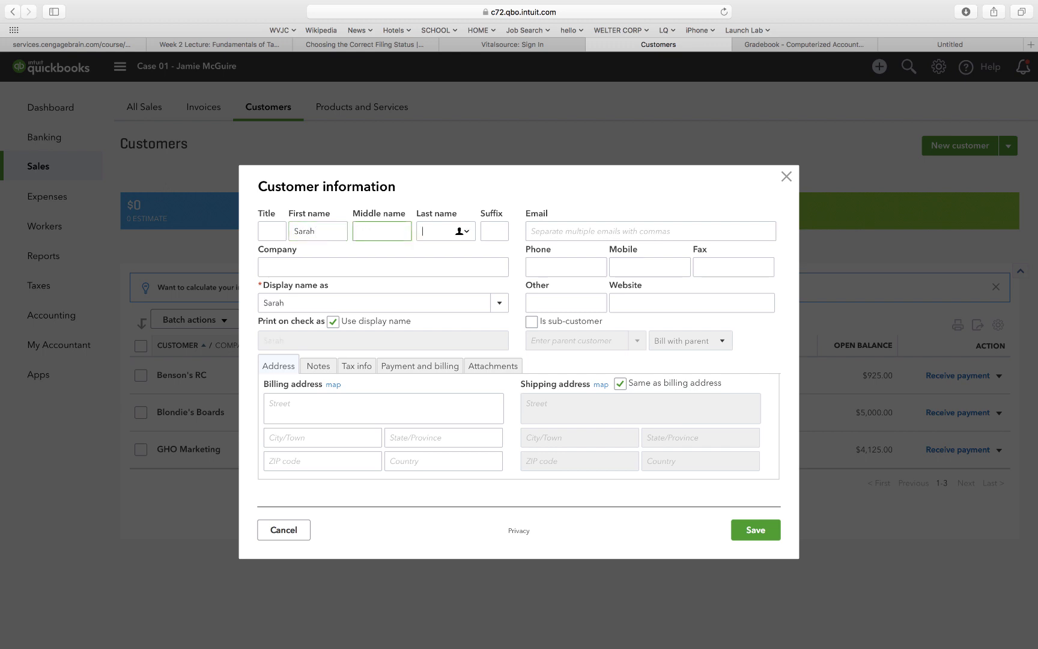
key("Tab")
type("Hay")
key("Tab")
key("Tab")
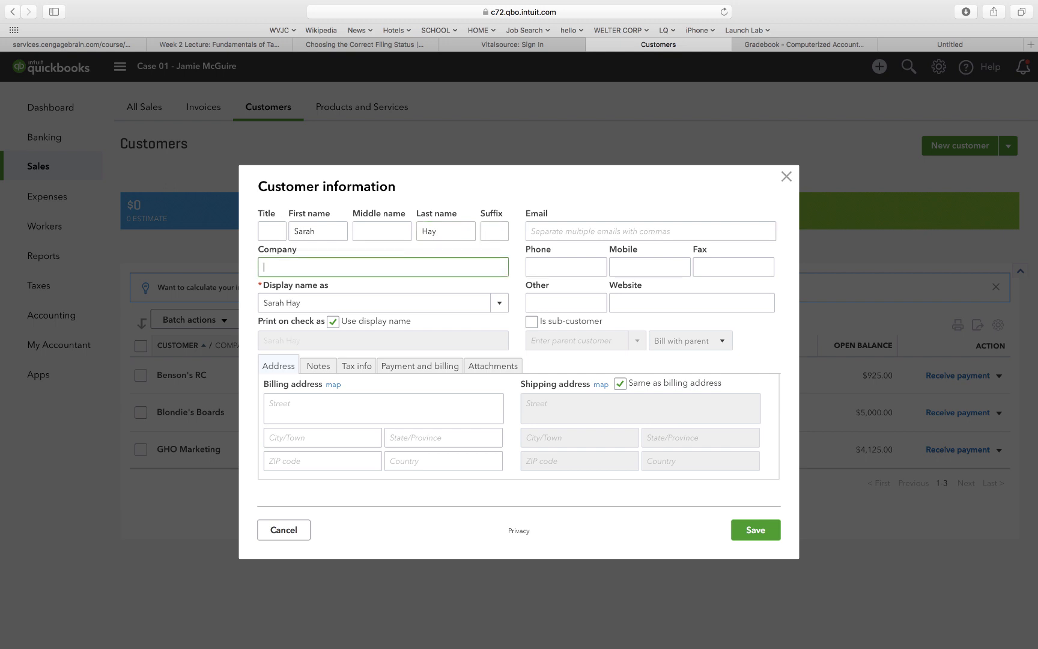
type("Hey Hays Surg")
key("BackSpace")
type("f")
key("Tab")
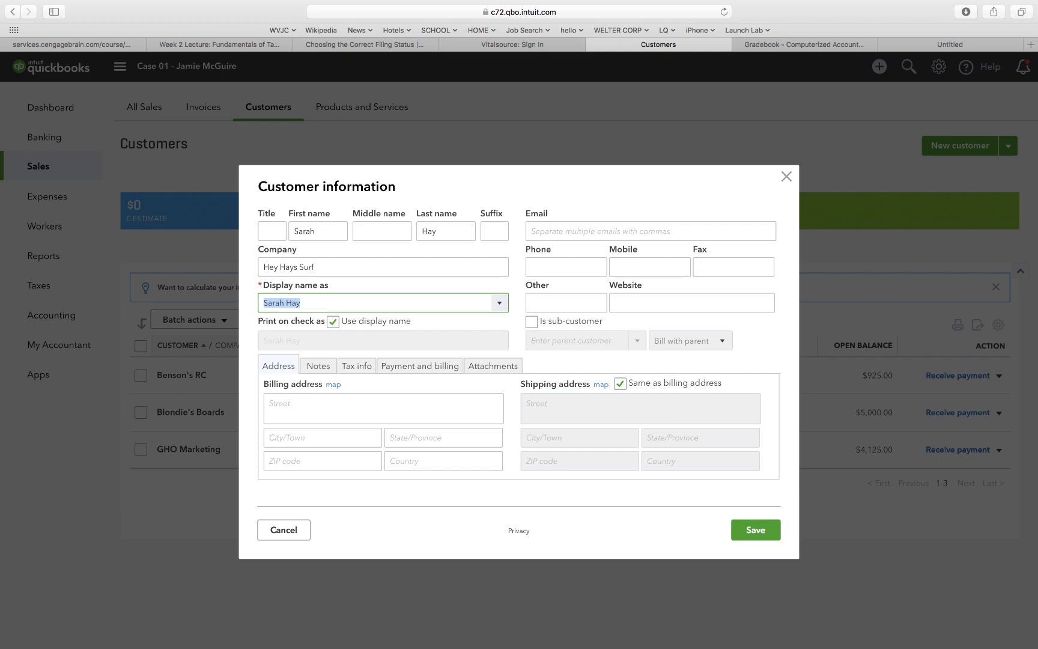
Enter the customer's billing street, city, state and ZIP code.
key("Tab")
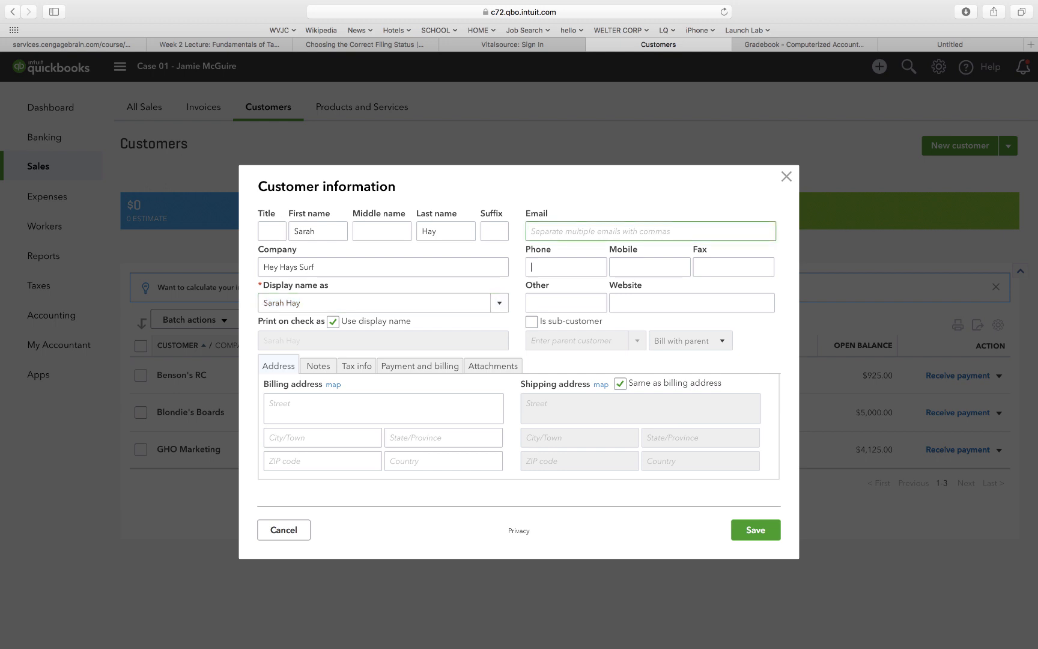
key("Tab")
key("Tab")
key("Tab")
key("Tab")
key("Tab")
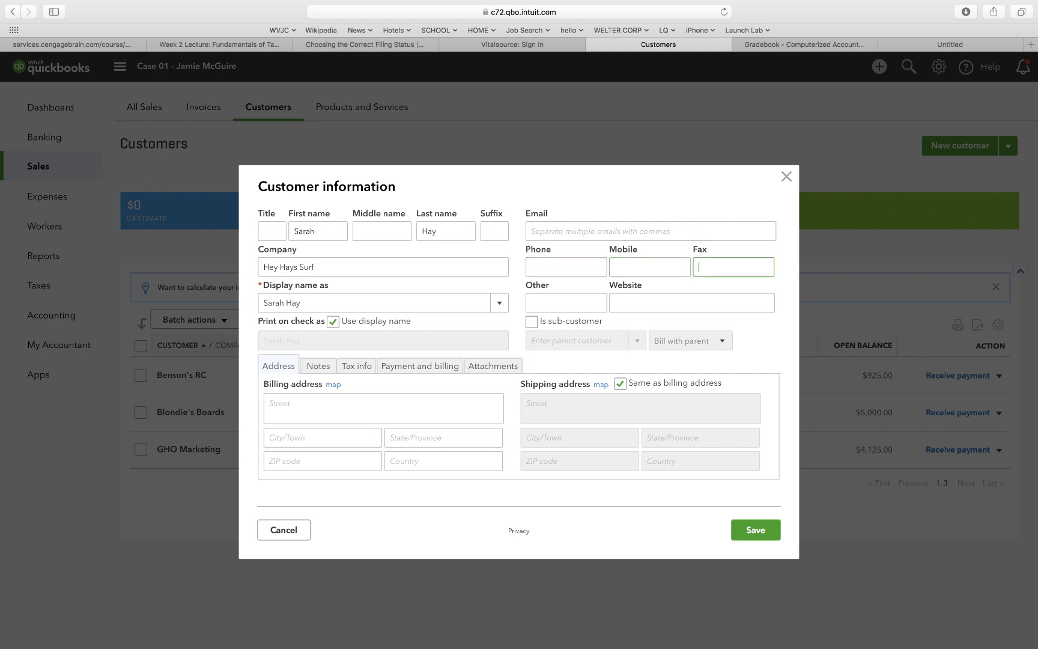
key("Tab")
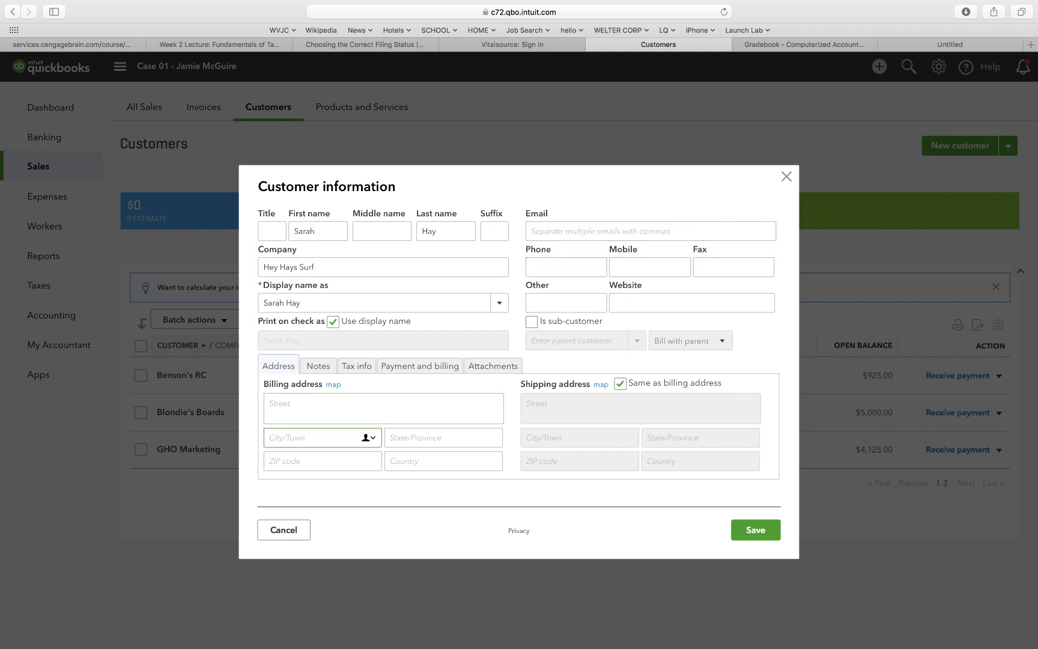
key("shift+Tab")
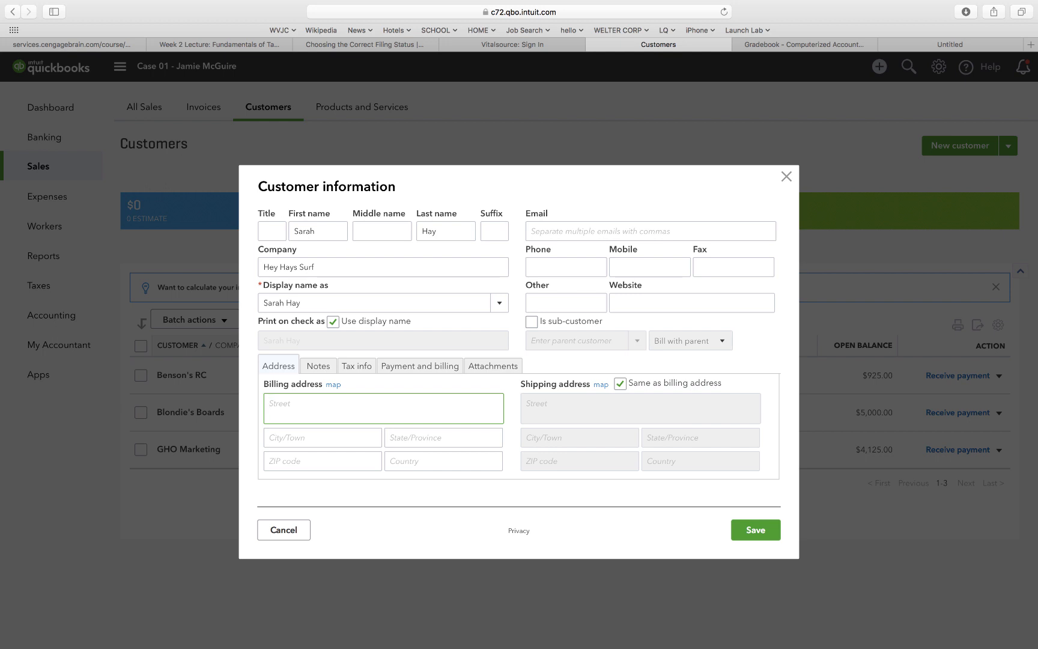
key("Tab")
type("La")
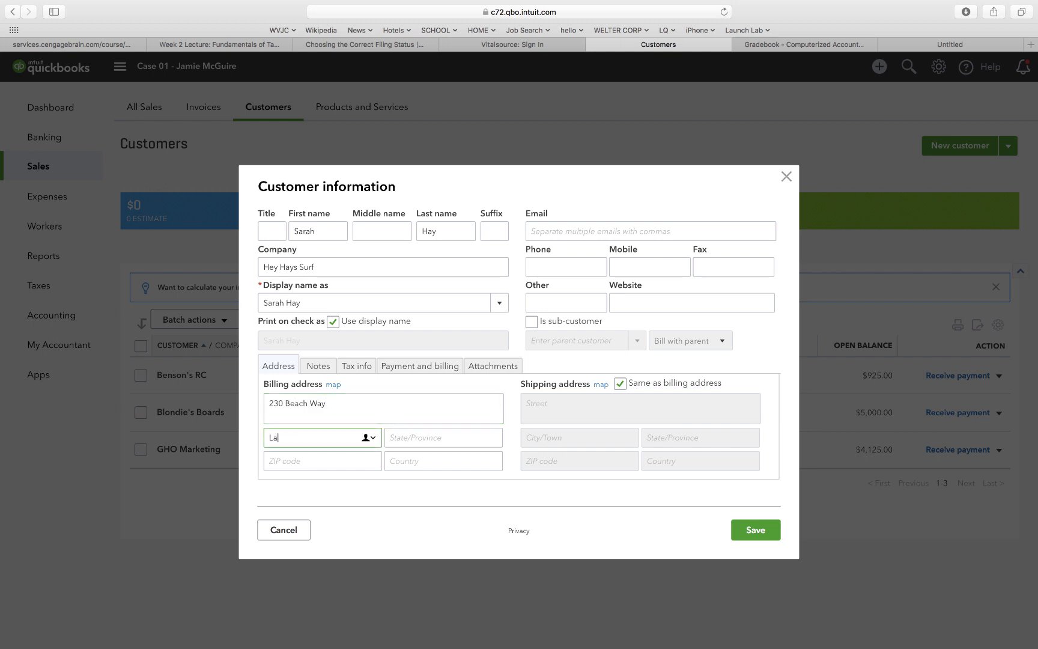
type(" Jolla")
key("Tab")
type("CA")
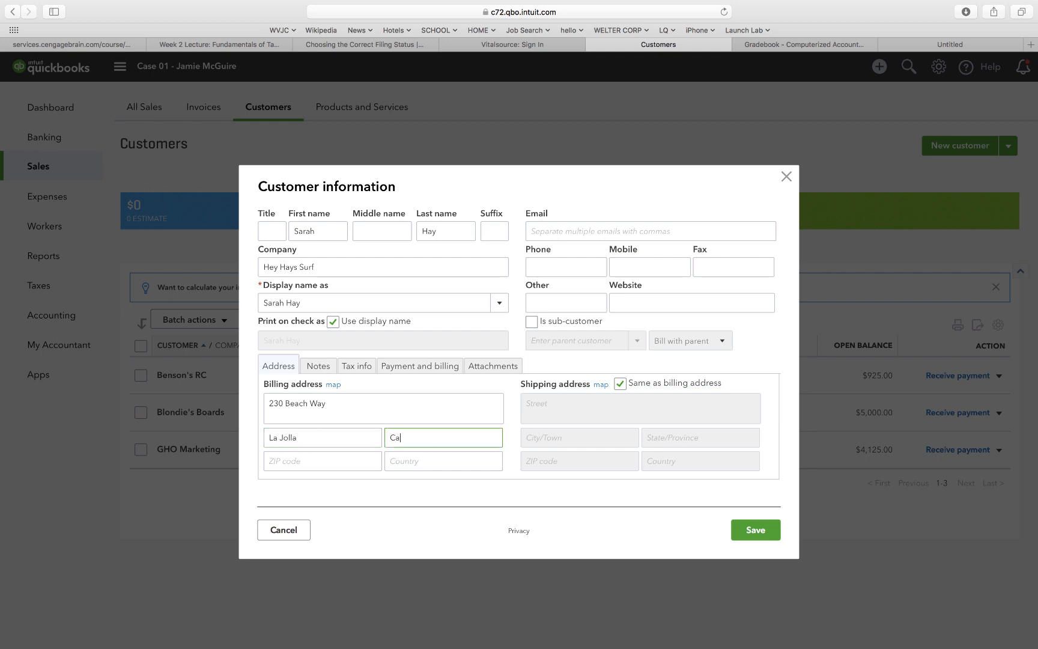
key("Tab")
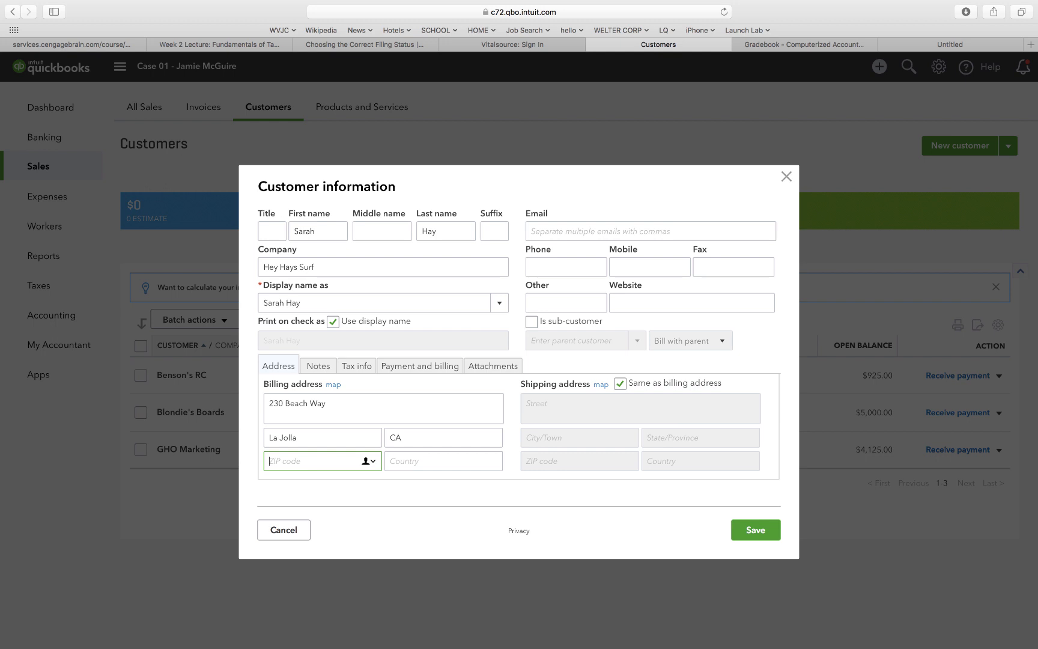
type("92039")
Save the Hey Hays Surf customer and start a new product or service.
left_click(755, 532)
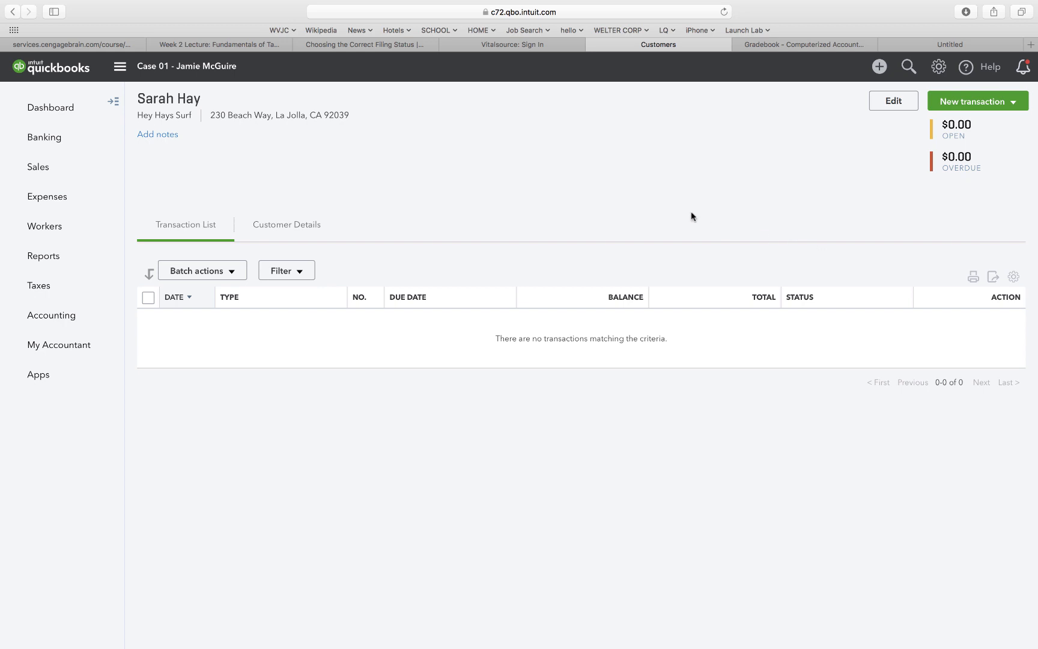
mouse_move(50, 174)
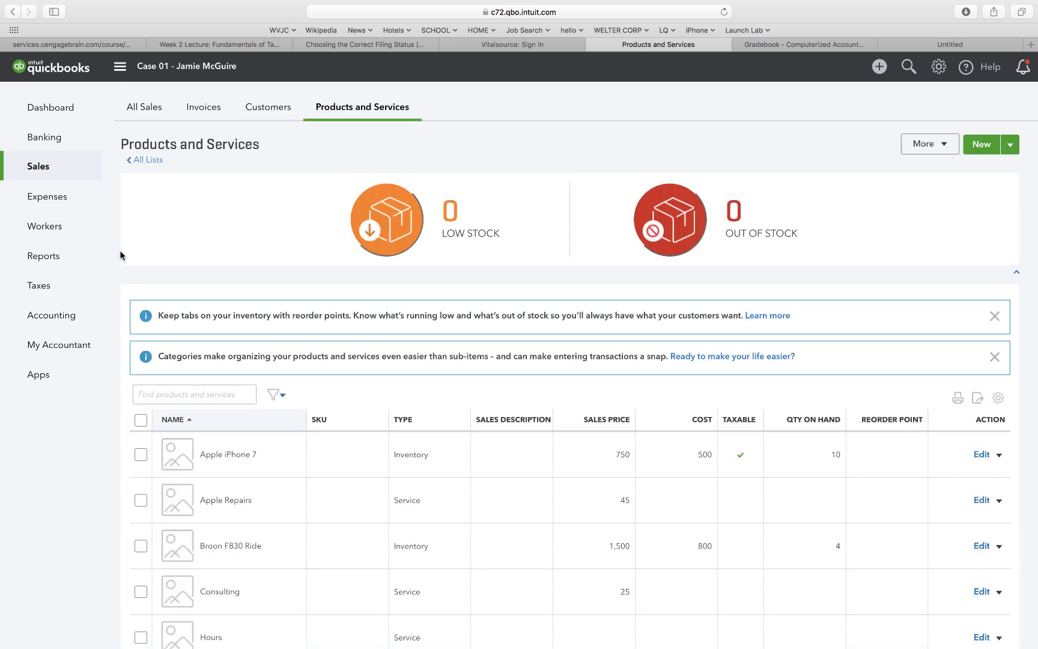
left_click(979, 145)
Create a non-taxable Tune-Up service priced at 85 with Service income account, and save it.
left_click(794, 318)
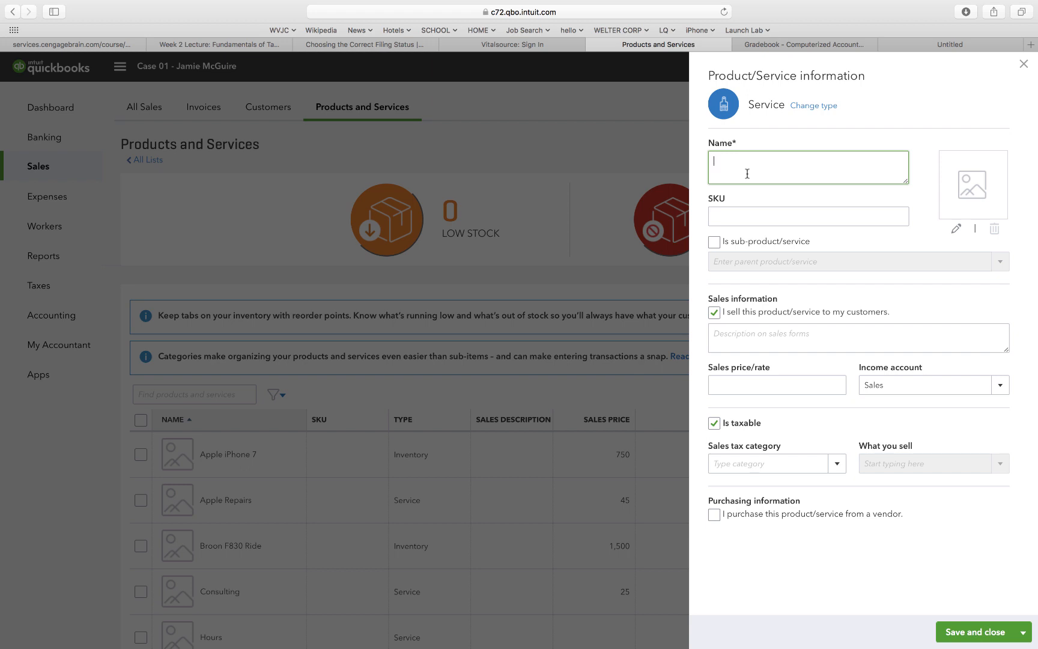
type("Tune-Up")
key("Tab")
key("Tab")
key("Tab")
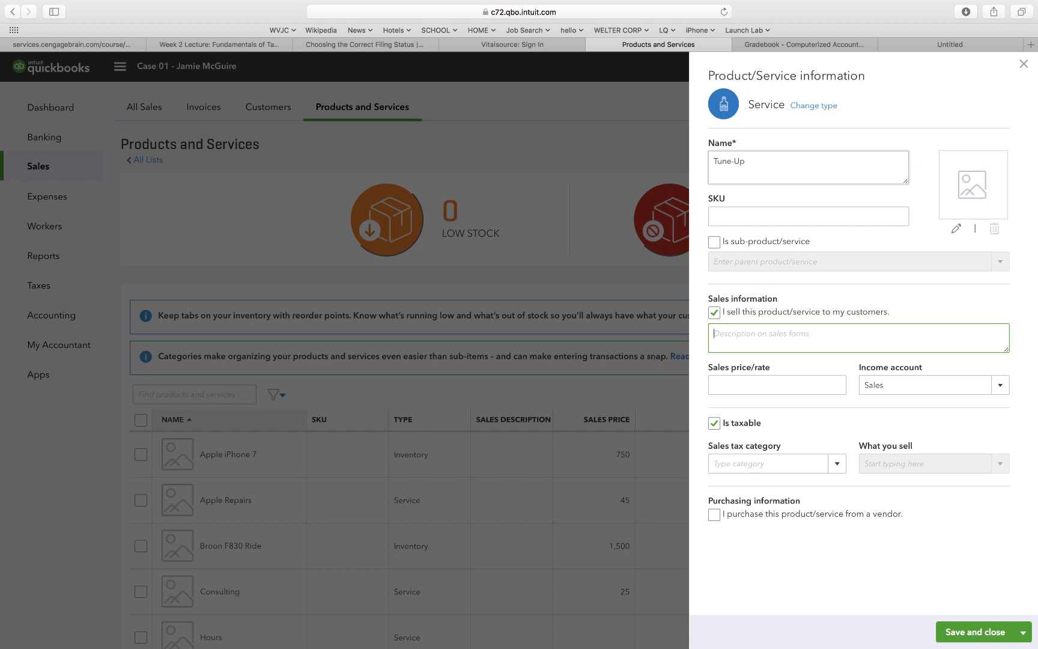
key("Tab")
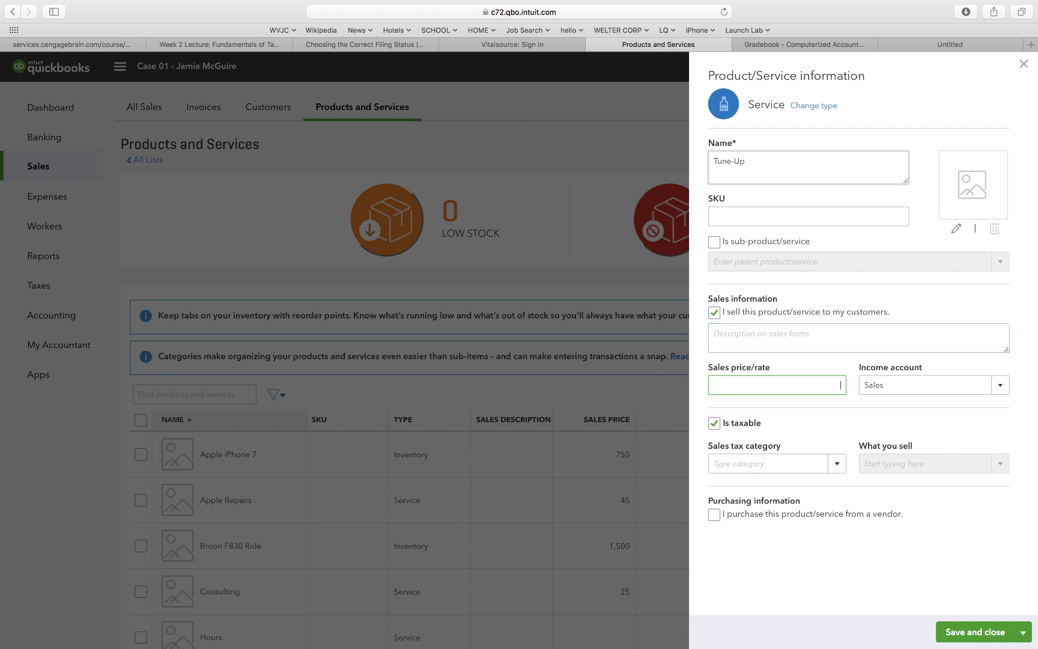
type("85")
key("Tab")
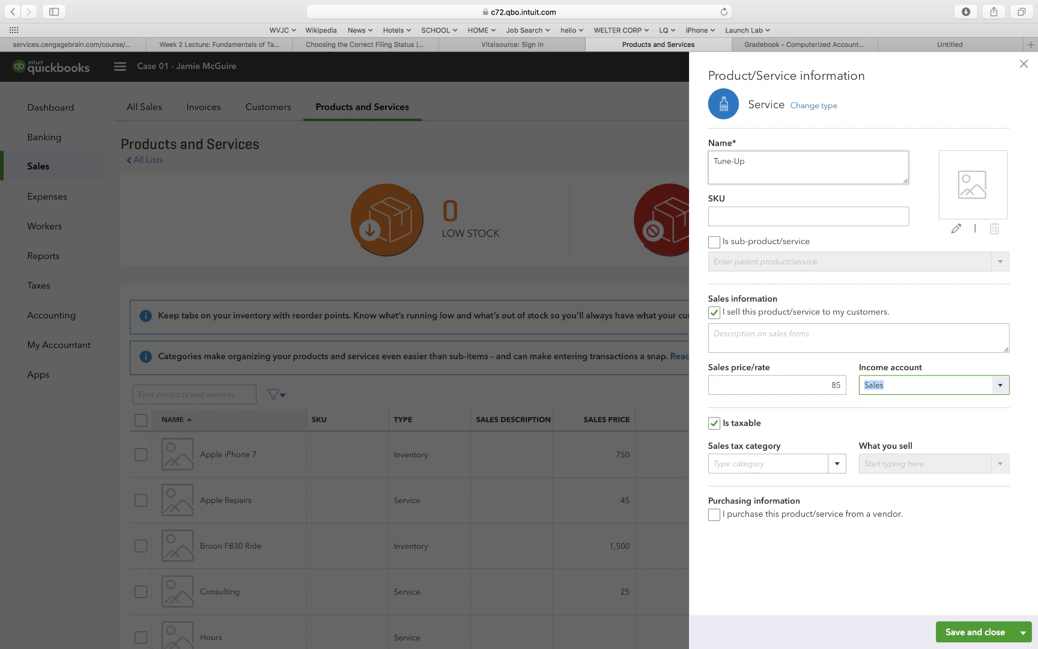
type("Servi")
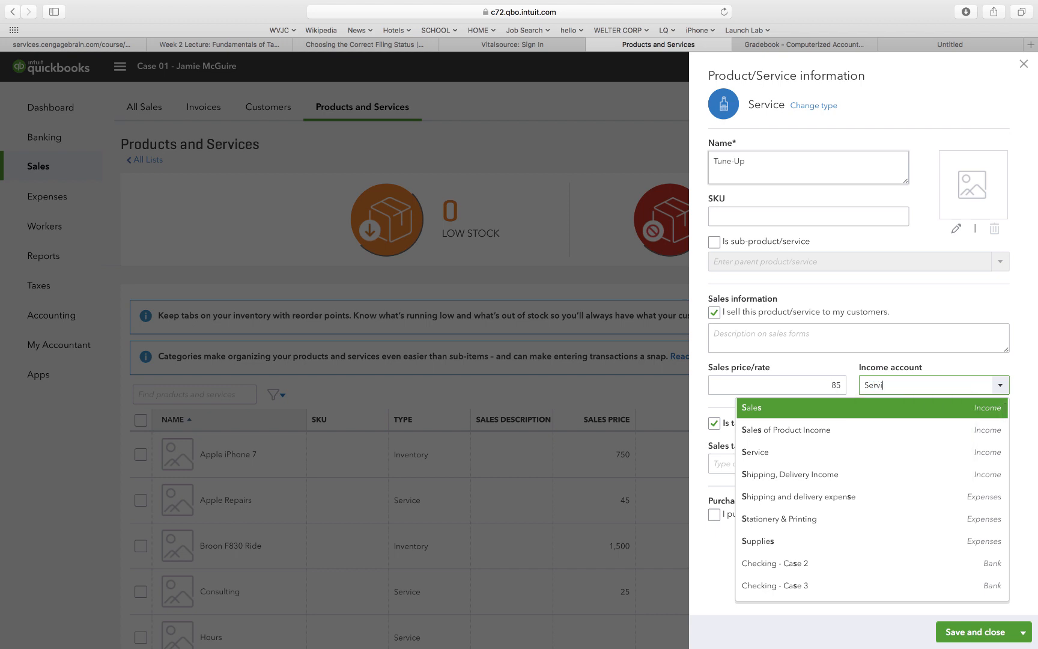
type("ces")
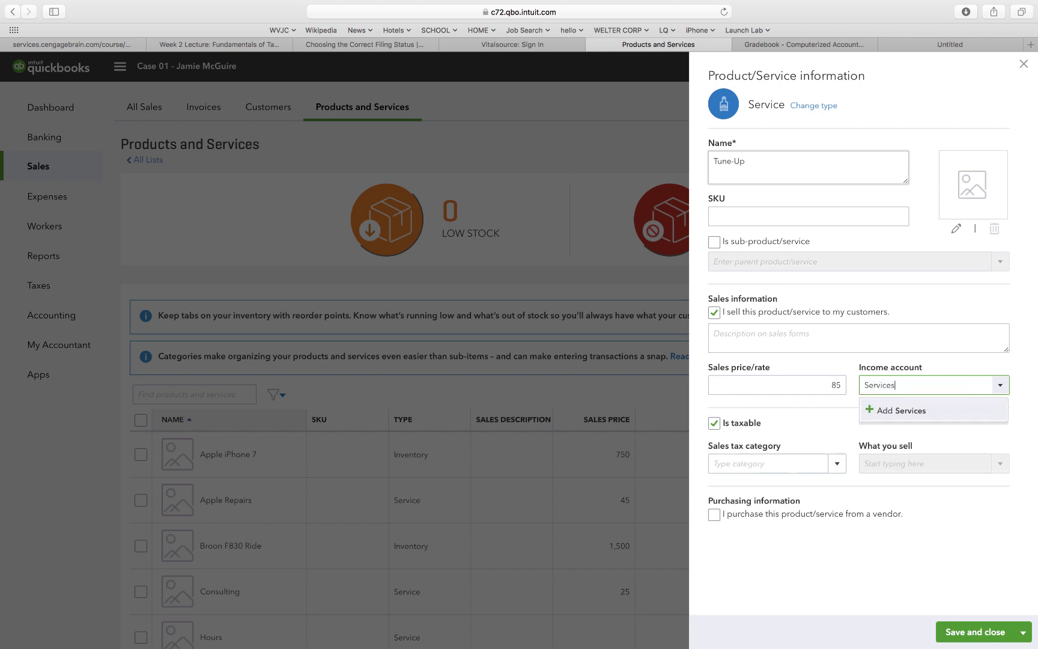
key("BackSpace")
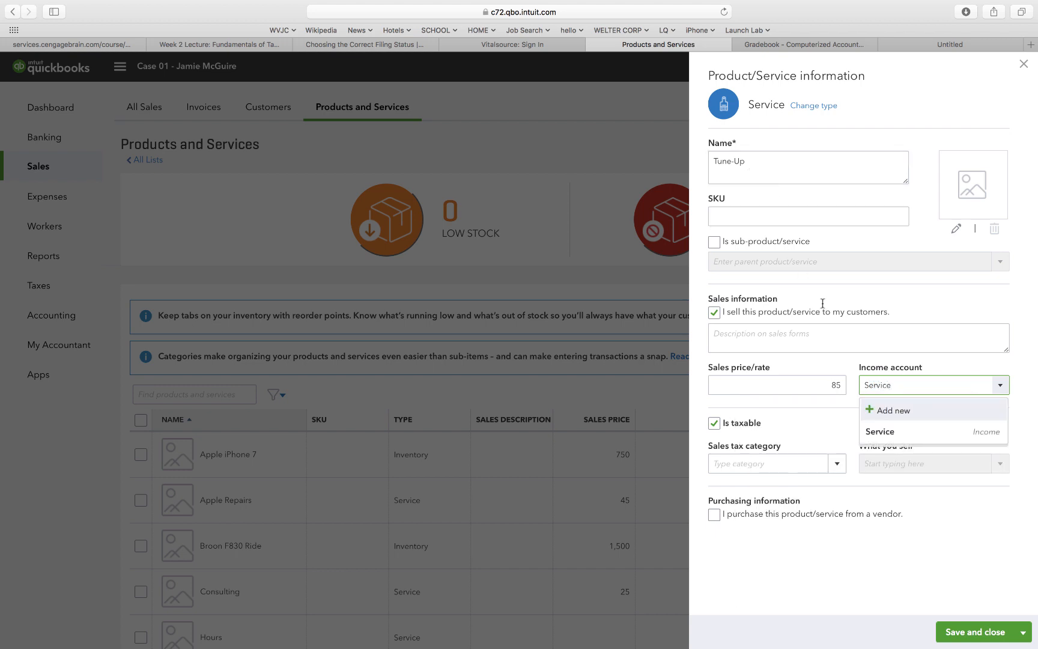
left_click(874, 438)
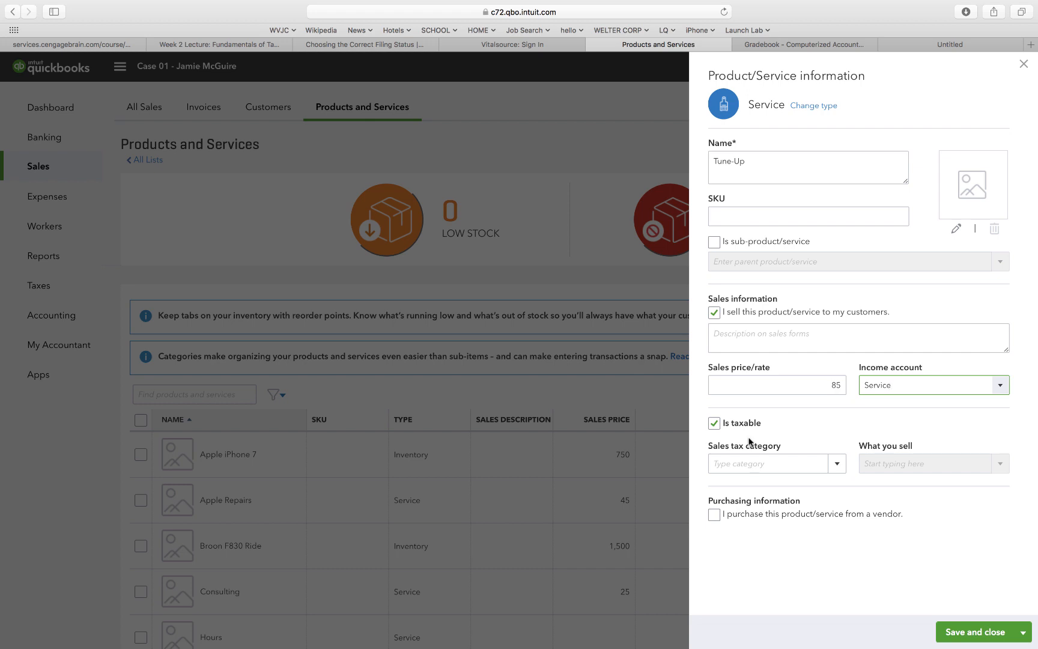
left_click(715, 423)
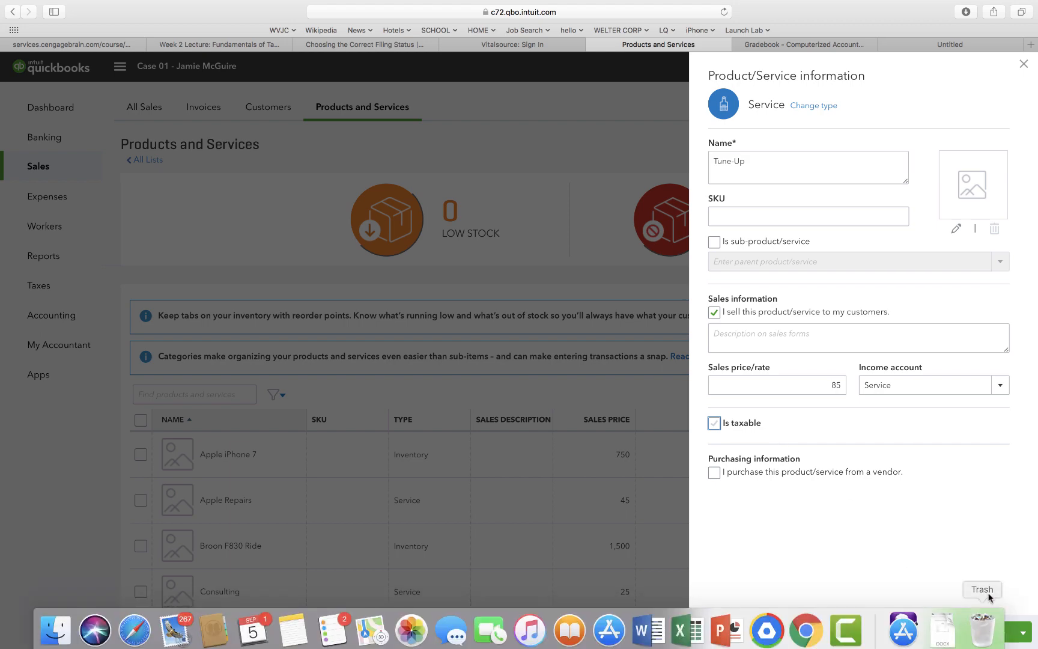
left_click(983, 633)
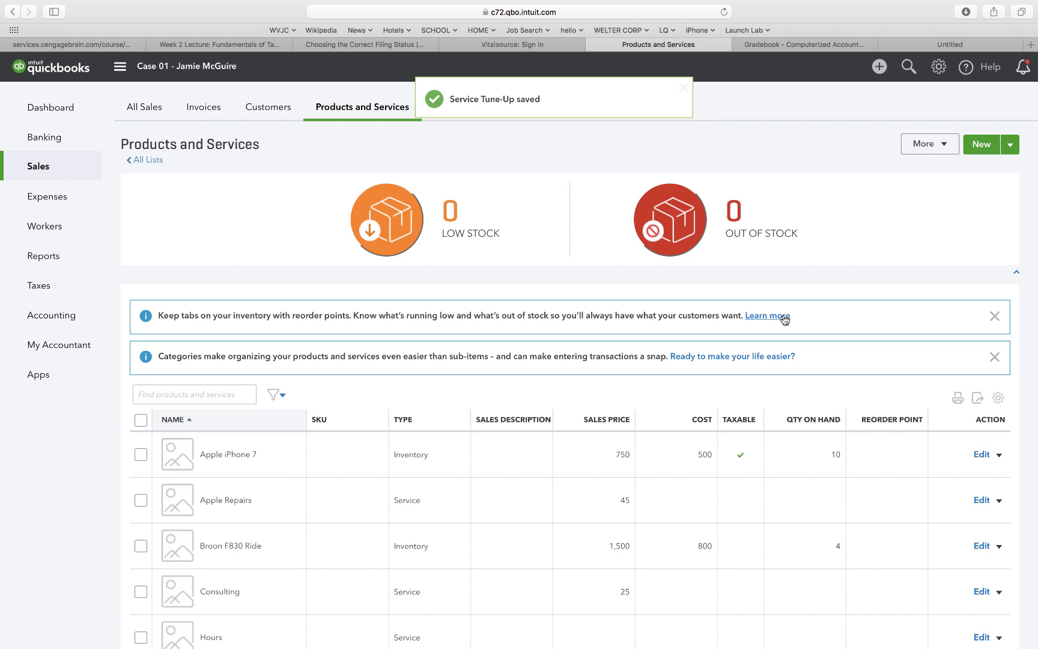
Scroll the Products and Services list to confirm Tune-Up is listed at 85.
scroll(784, 319, "down", 5)
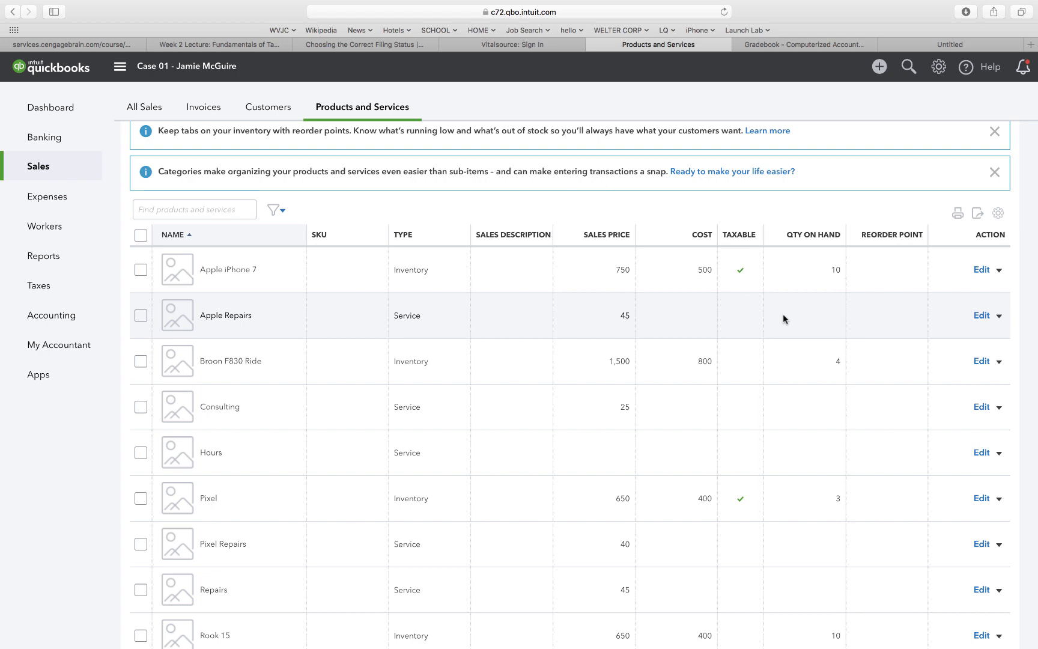
scroll(731, 493, "down", 2)
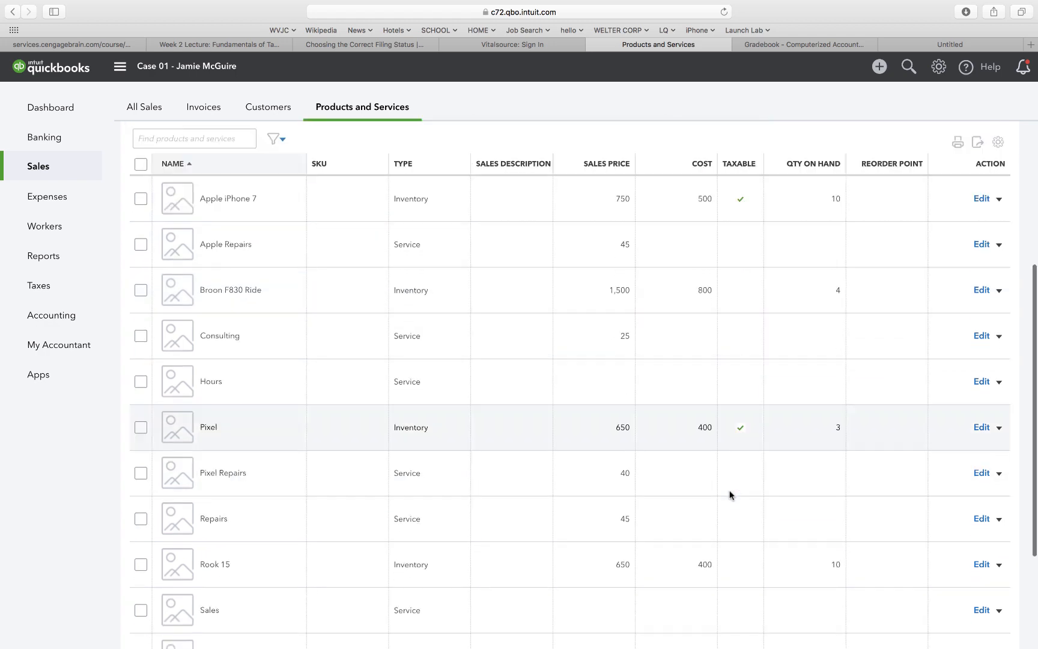
scroll(730, 494, "down", 2)
scroll(746, 349, "down", 3)
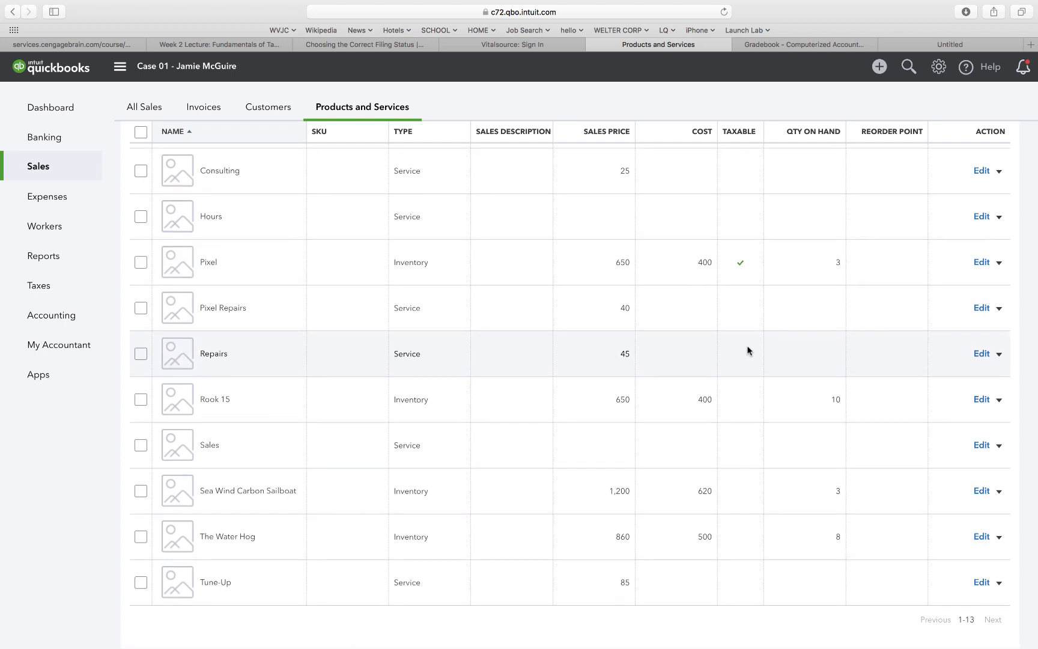
scroll(747, 351, "up", 5)
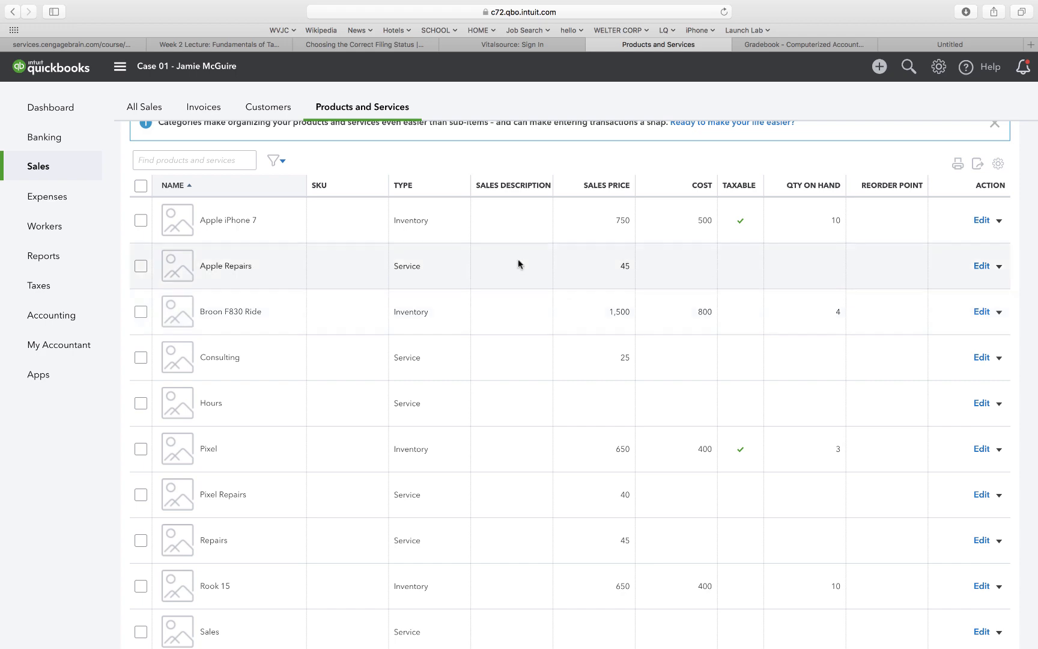
left_click(581, 189)
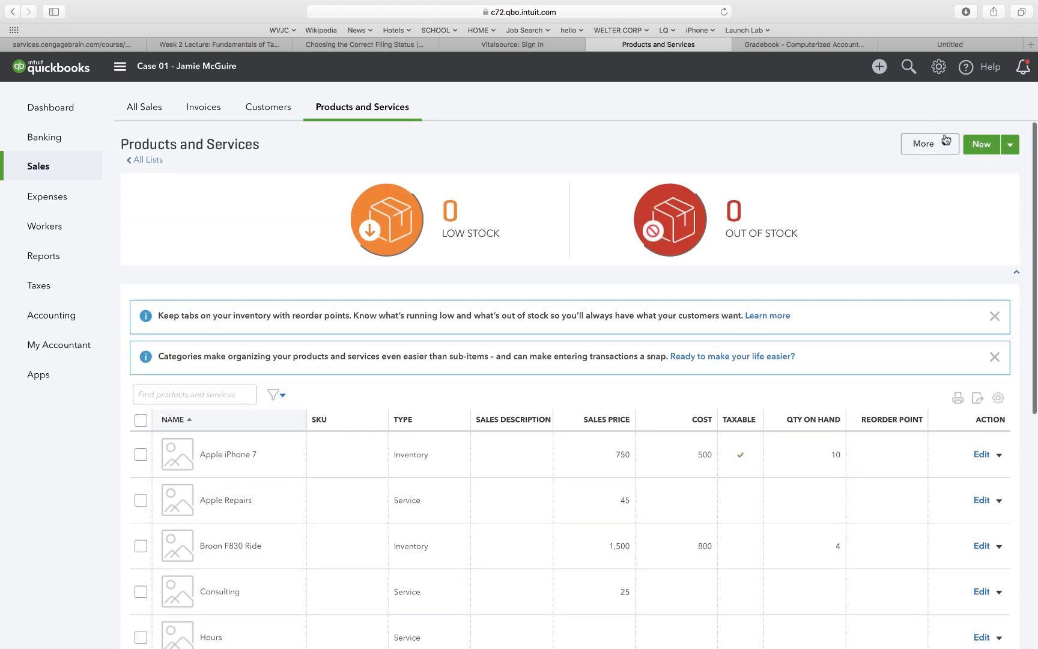
Start a new inventory item, enter its name, and set initial quantity to 0.
left_click(978, 147)
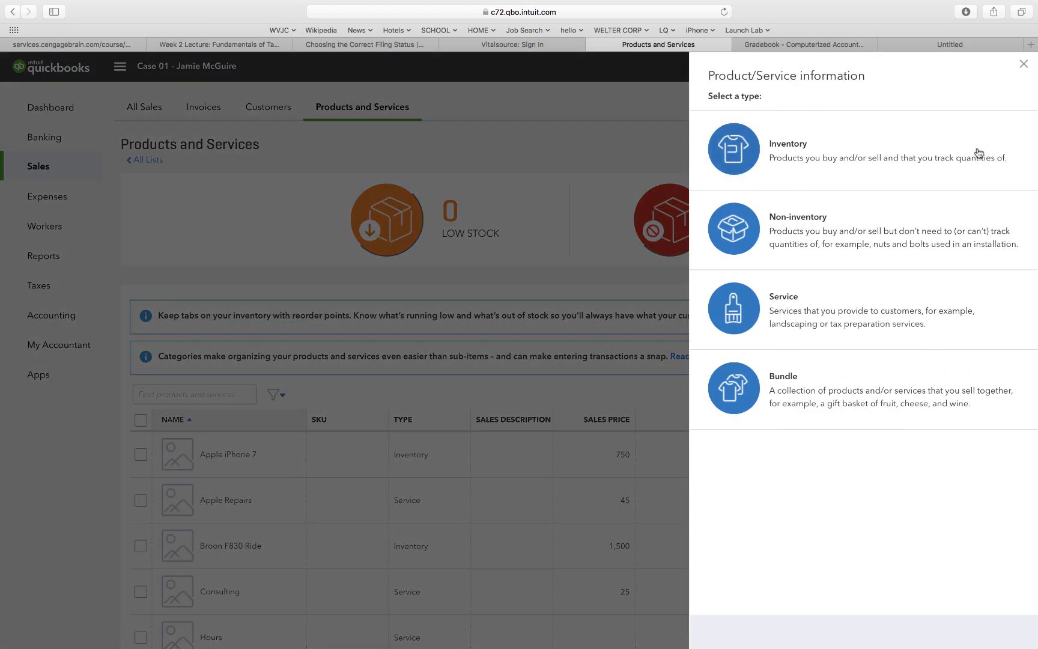
left_click(821, 156)
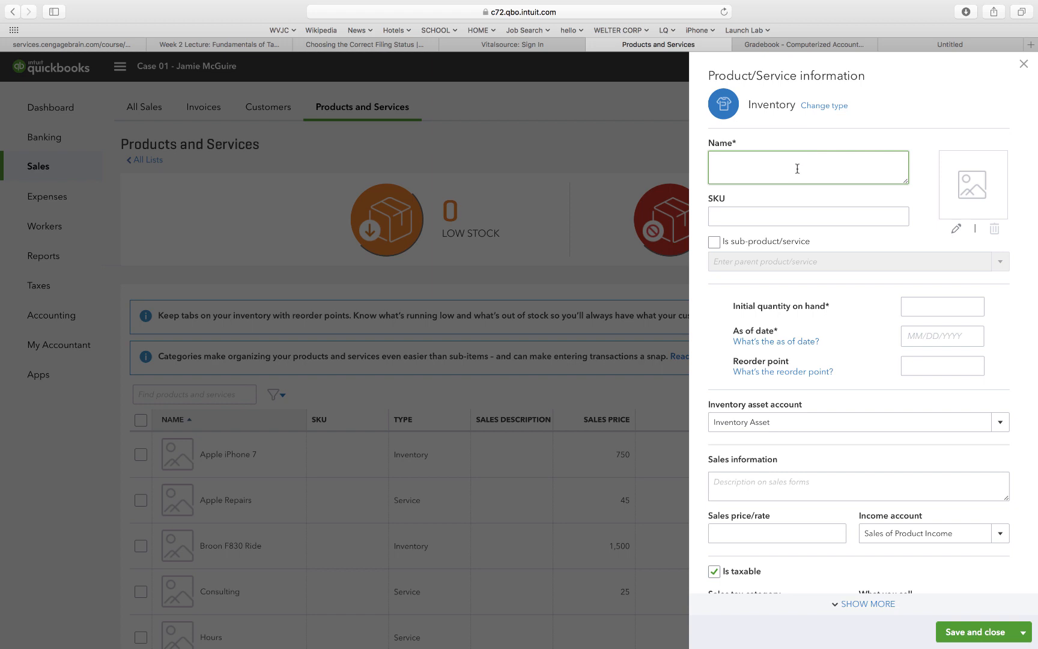
type("Fred Rubble")
key("Tab")
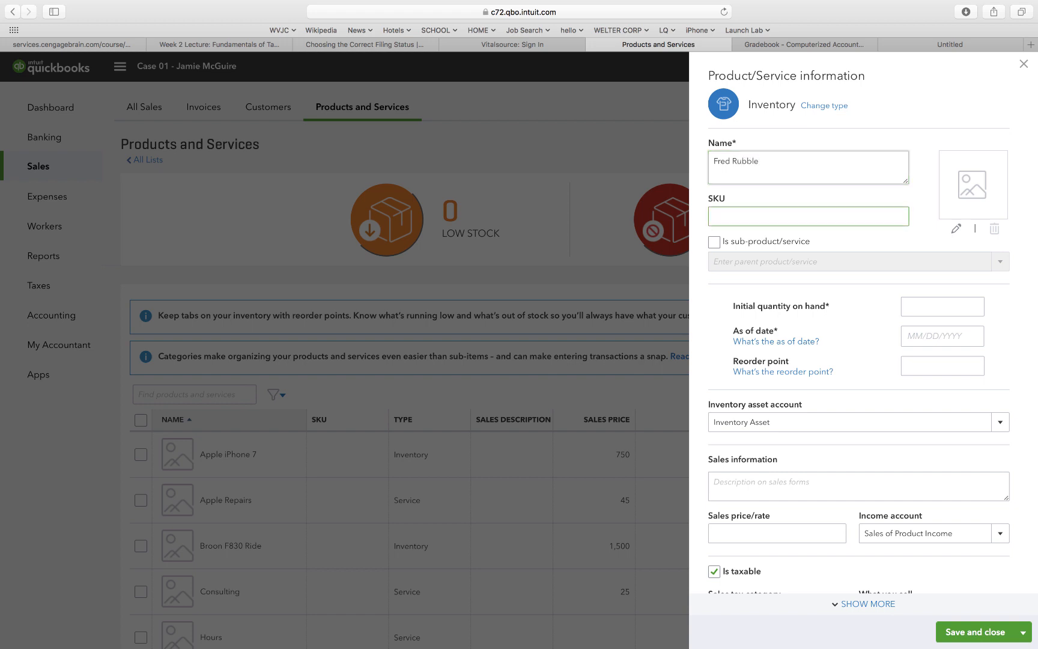
key("Tab")
key("Tab")
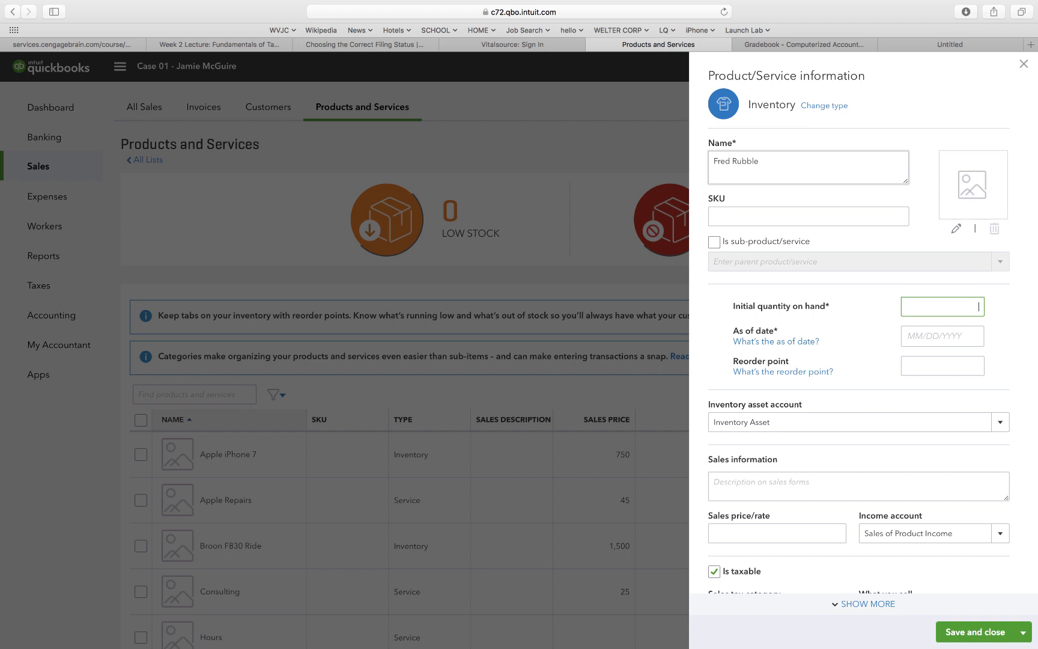
type("0")
key("Tab")
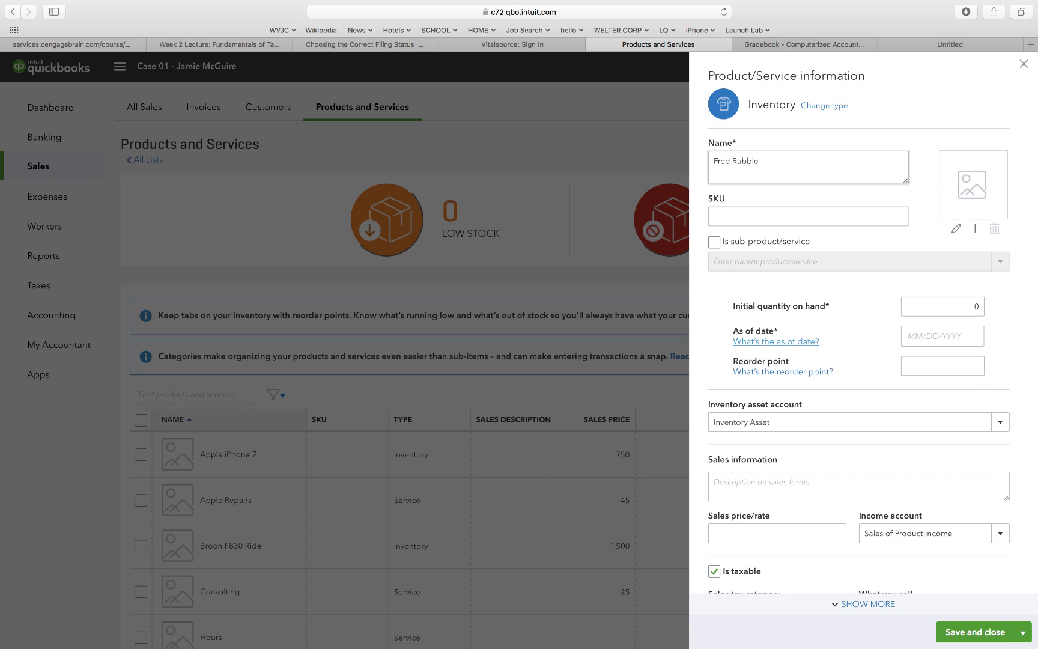
key("Tab")
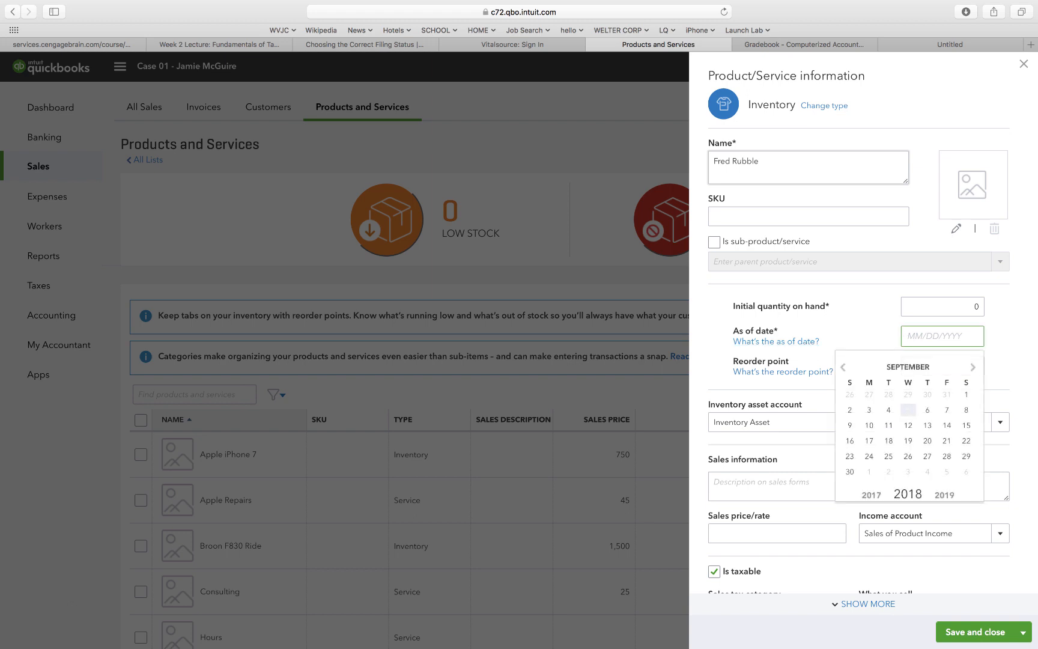
Set the as-of date to 01/01/2018 and the sales price to 950.
type("1/1/")
key("BackSpace")
type("2018")
key("Tab")
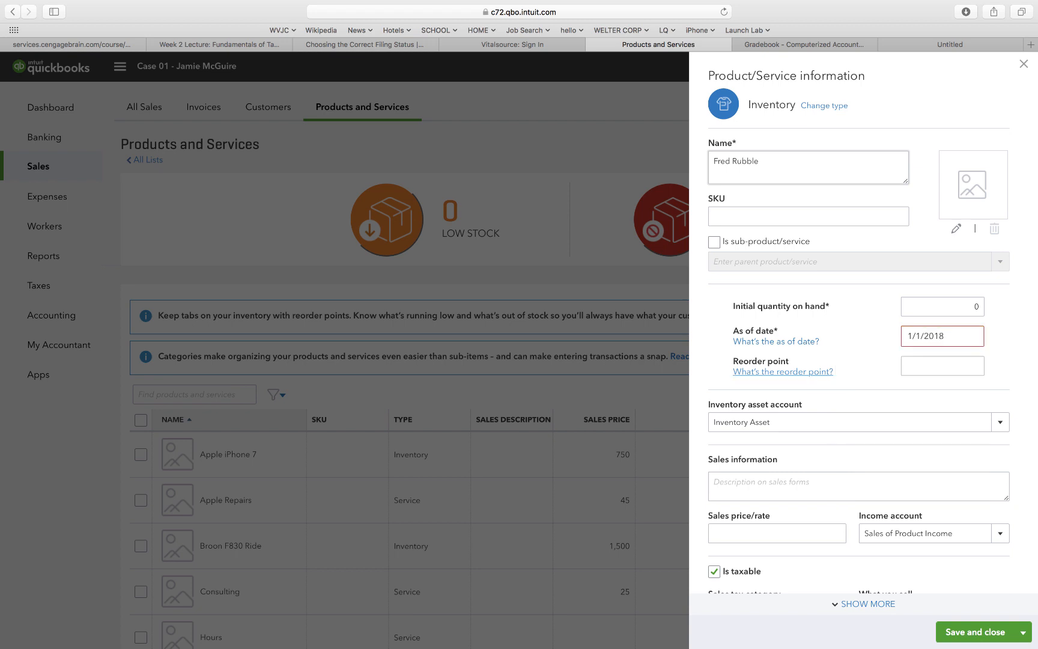
left_click(908, 338)
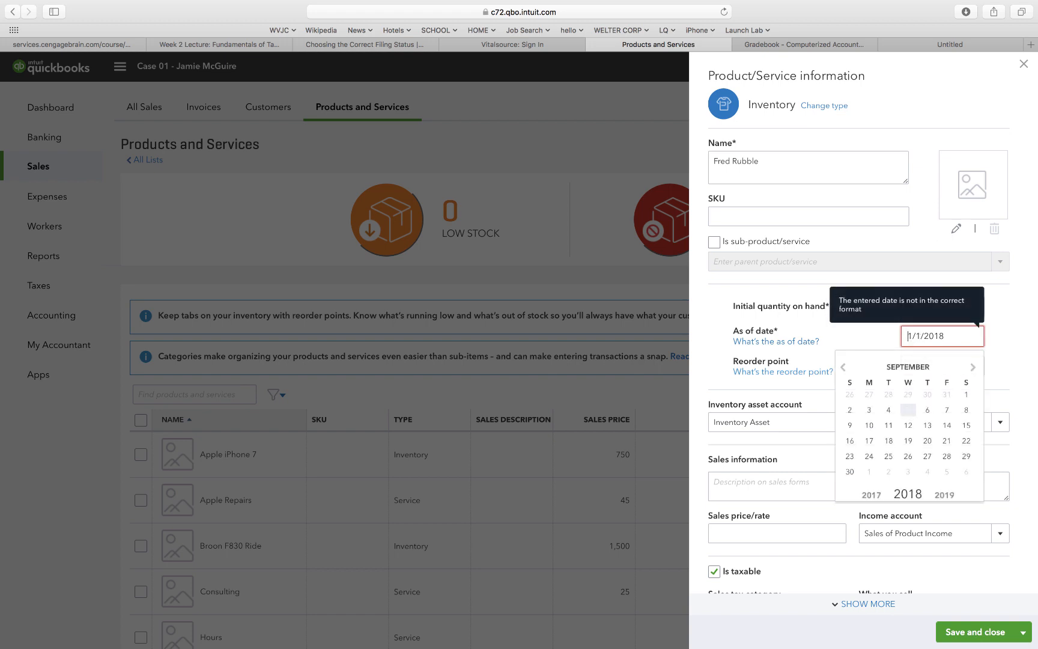
type("01/0")
left_click(868, 344)
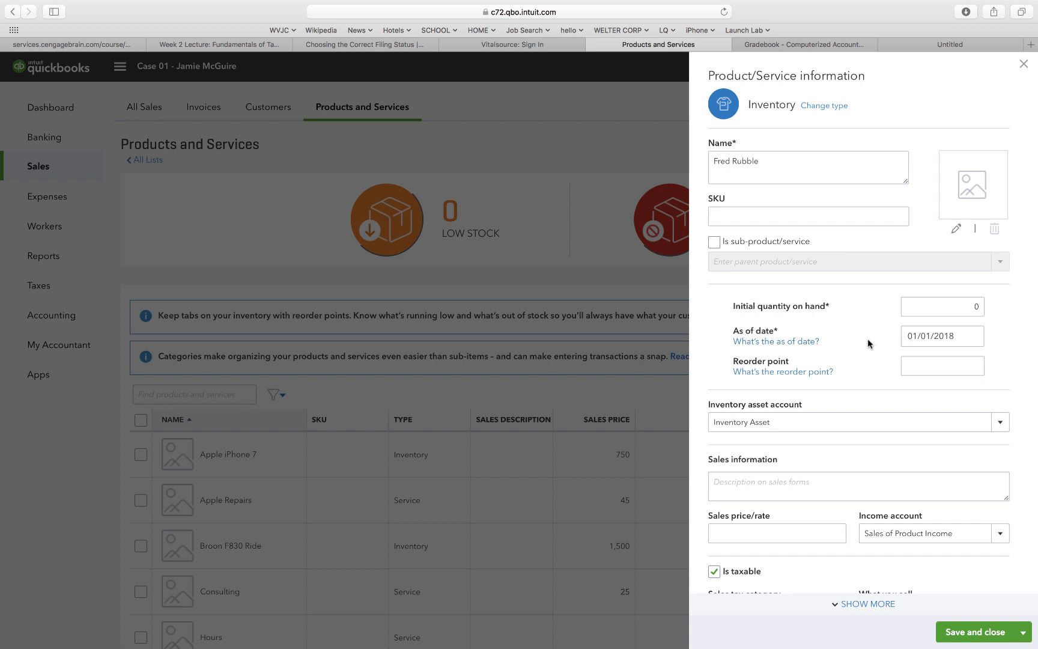
left_click(766, 526)
type("95")
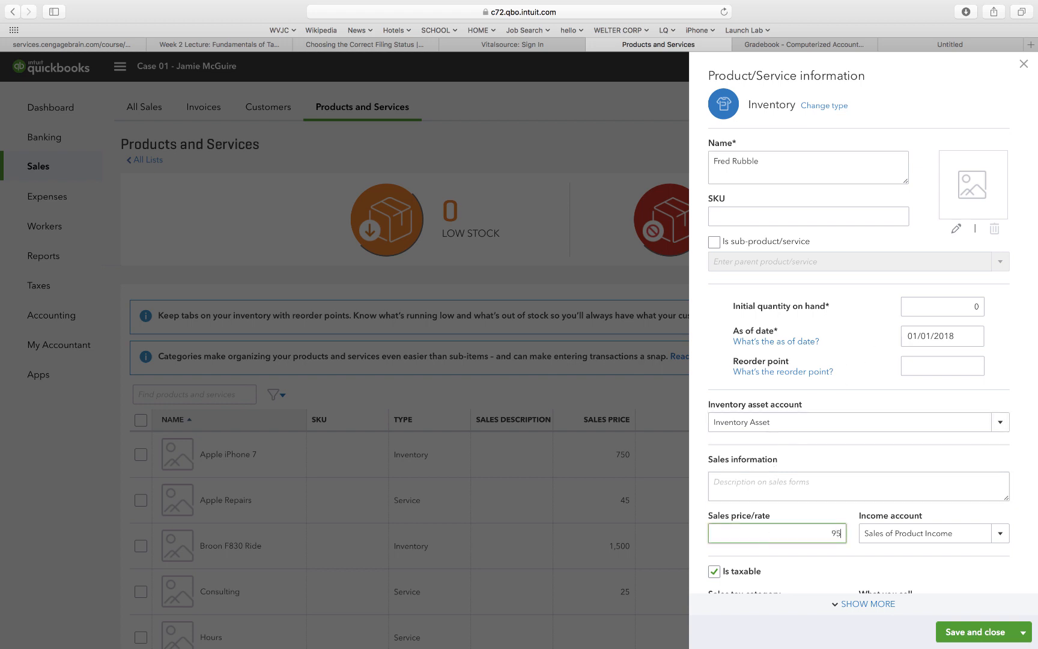
type("0")
Give the inventory item cost 600, income account Sales, non-taxable, and save it.
scroll(859, 331, "down", 5)
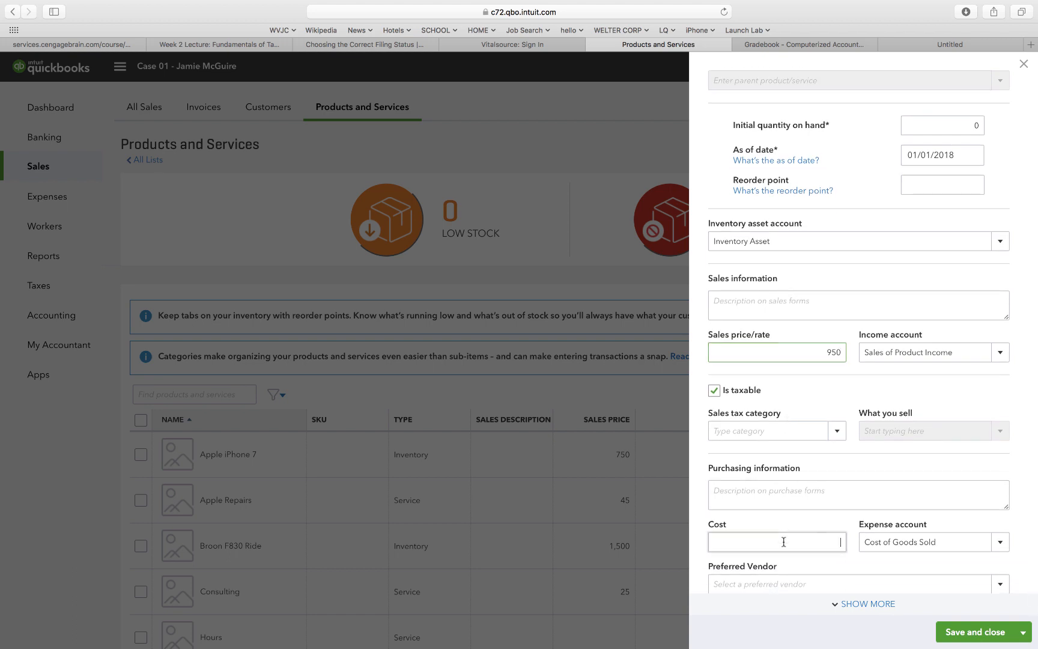
left_click(783, 542)
type("600")
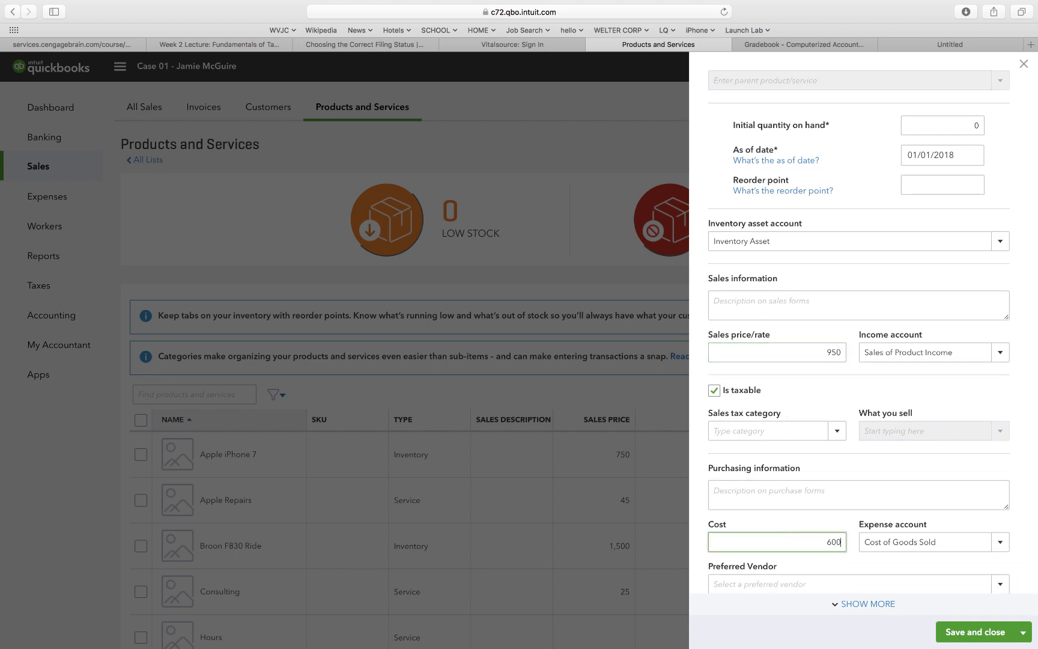
left_click(930, 352)
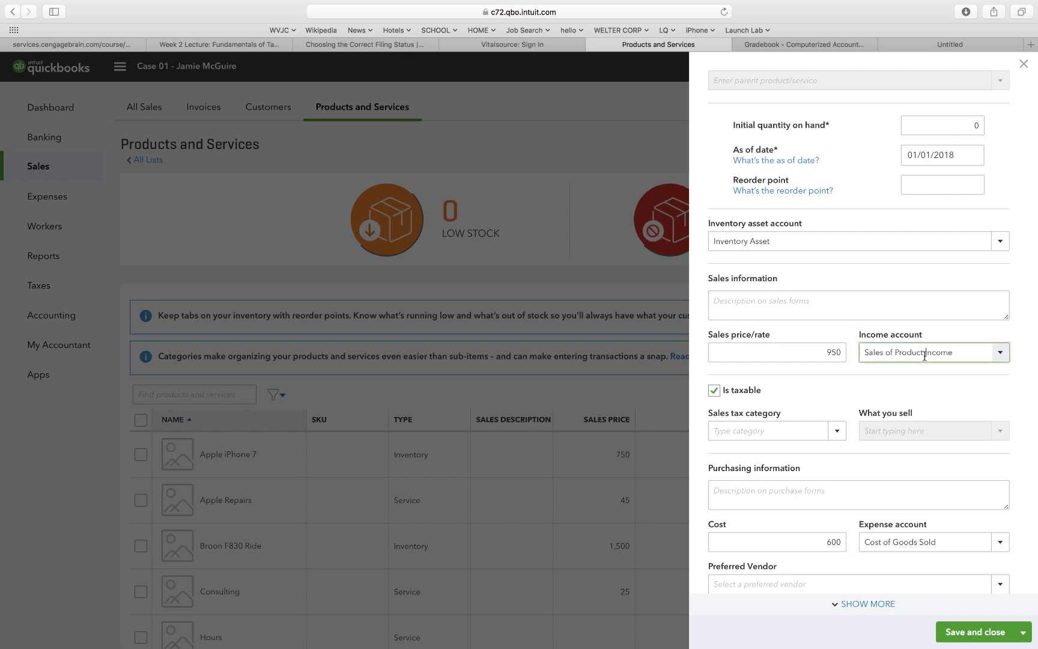
left_click(1002, 356)
left_click(911, 446)
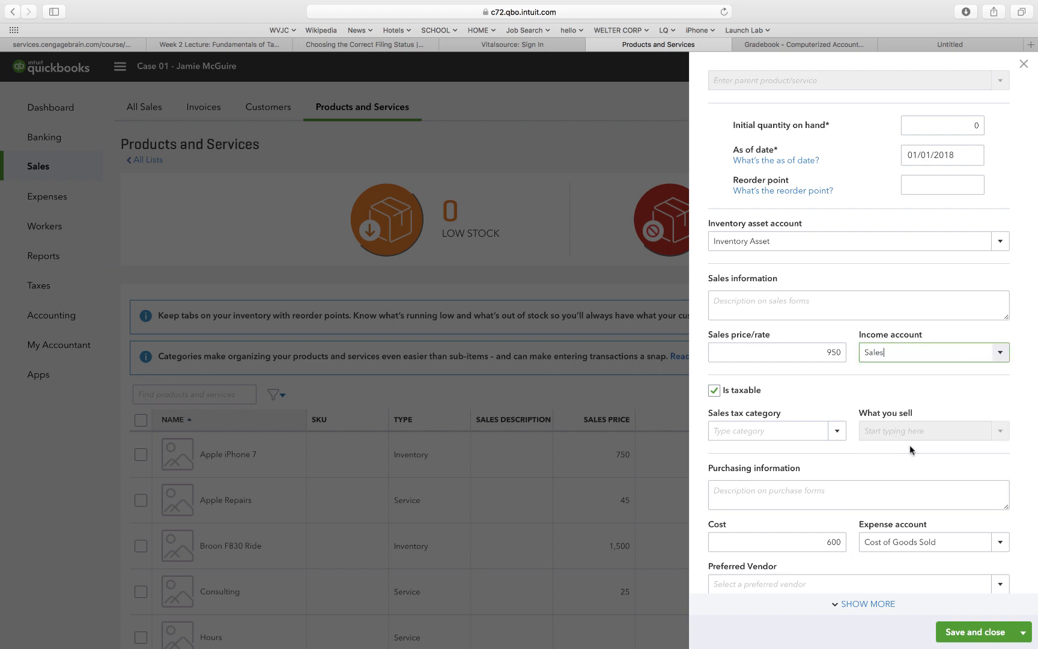
left_click(843, 525)
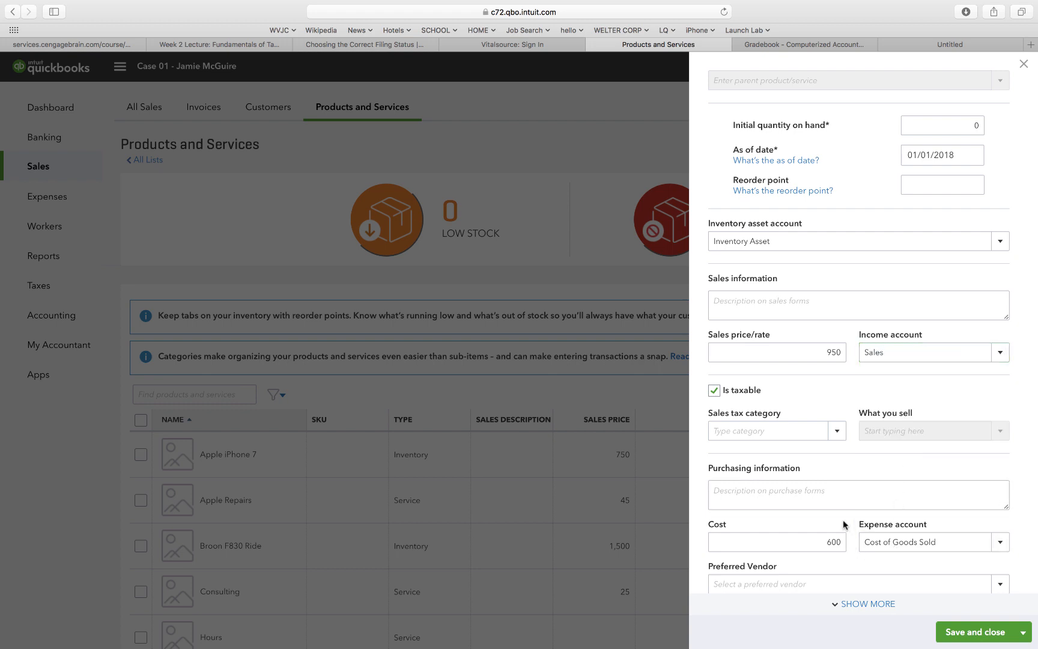
scroll(843, 525, "down", 1)
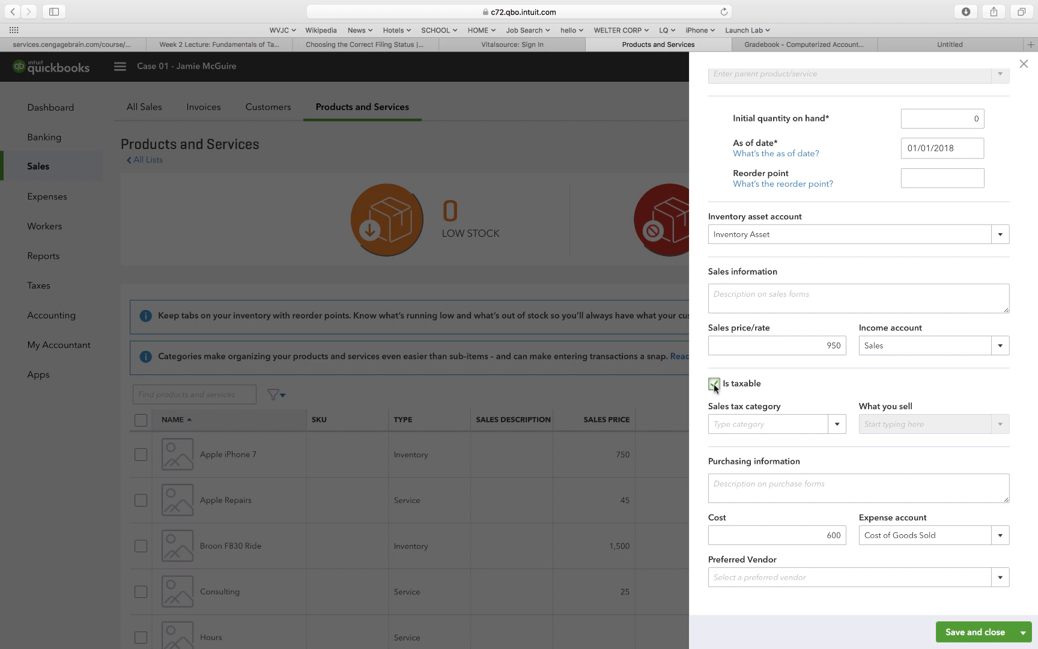
left_click(714, 384)
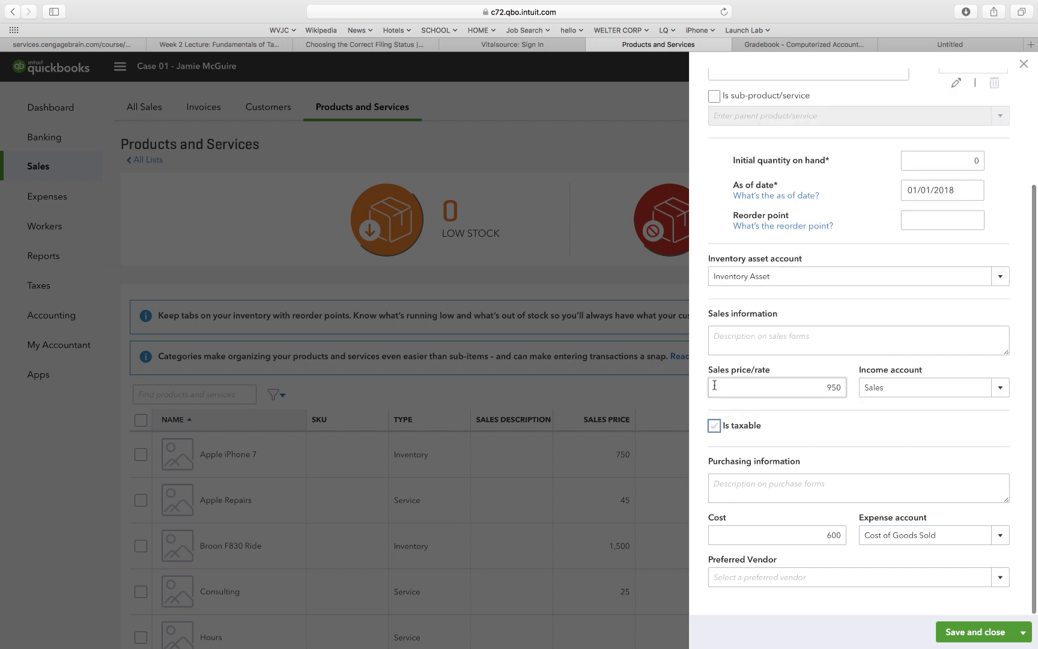
scroll(790, 438, "down", 1)
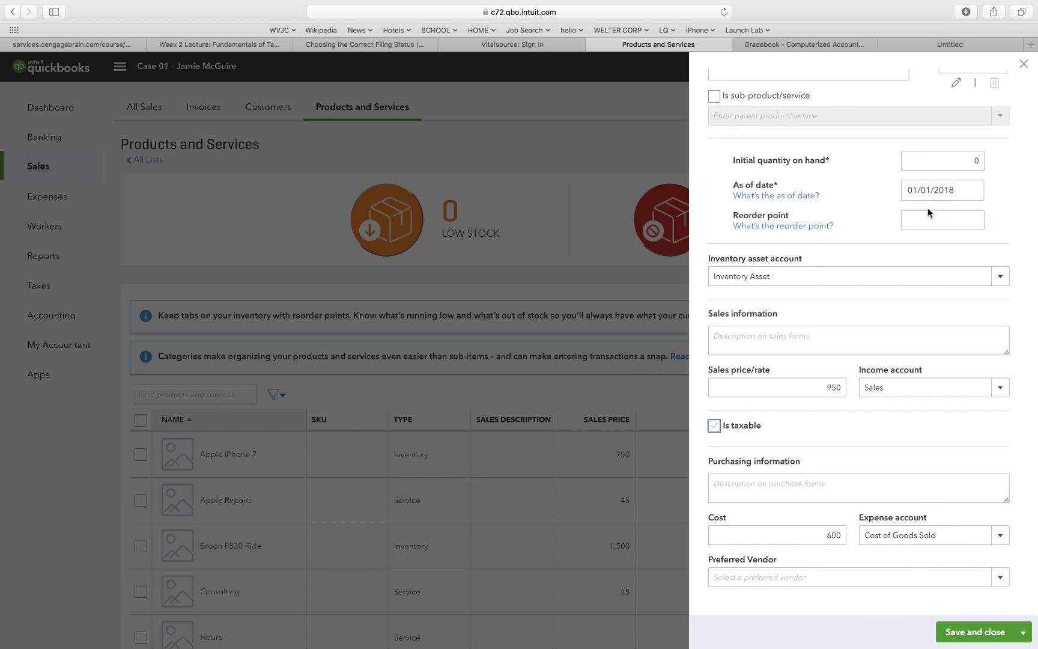
scroll(860, 189, "up", 5)
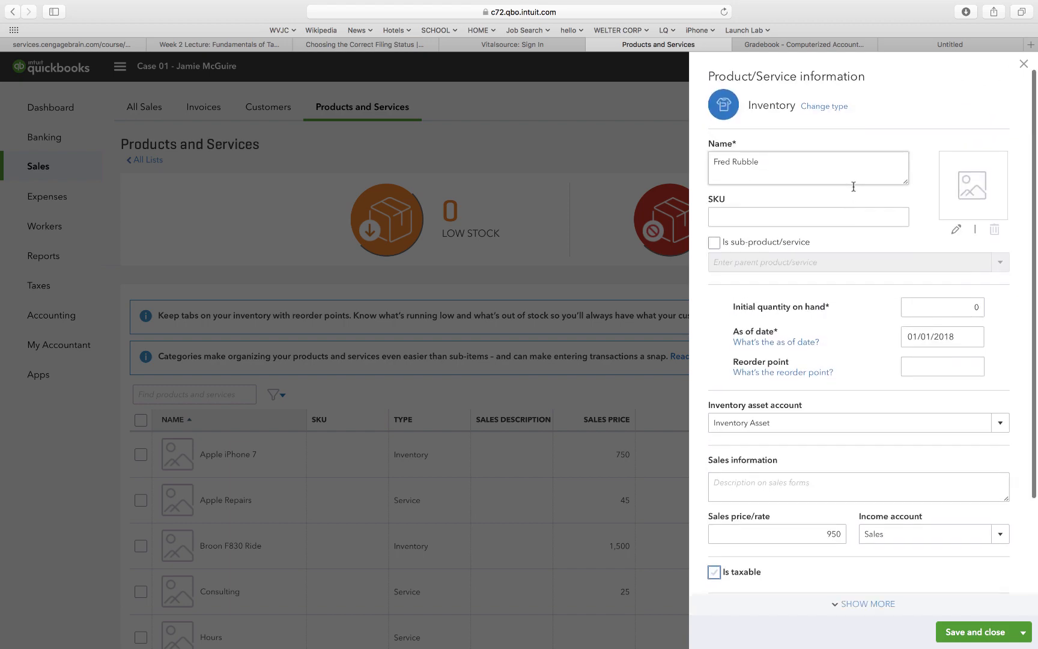
scroll(848, 346, "down", 5)
left_click(973, 641)
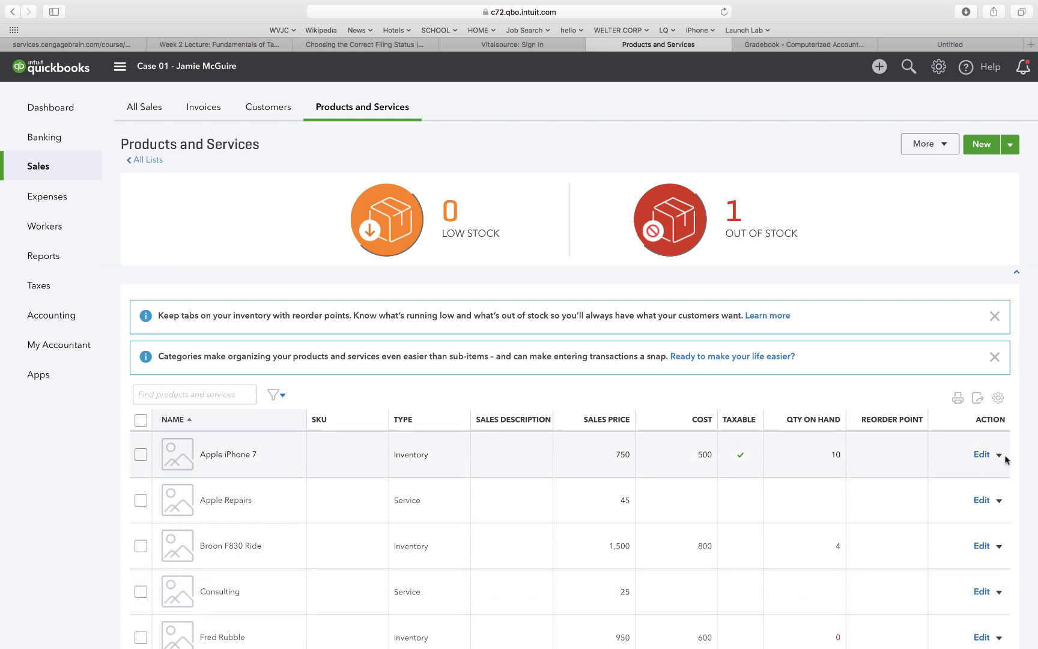
Start a new sales receipt for Blondie's Boards dated 01/03/2018.
left_click(879, 68)
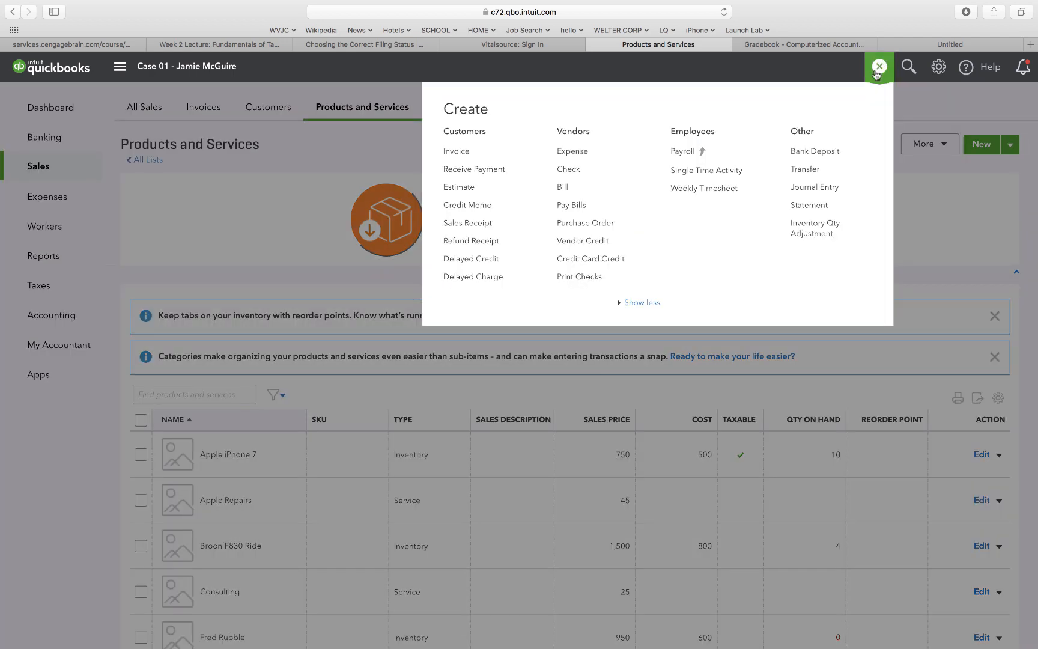
left_click(466, 223)
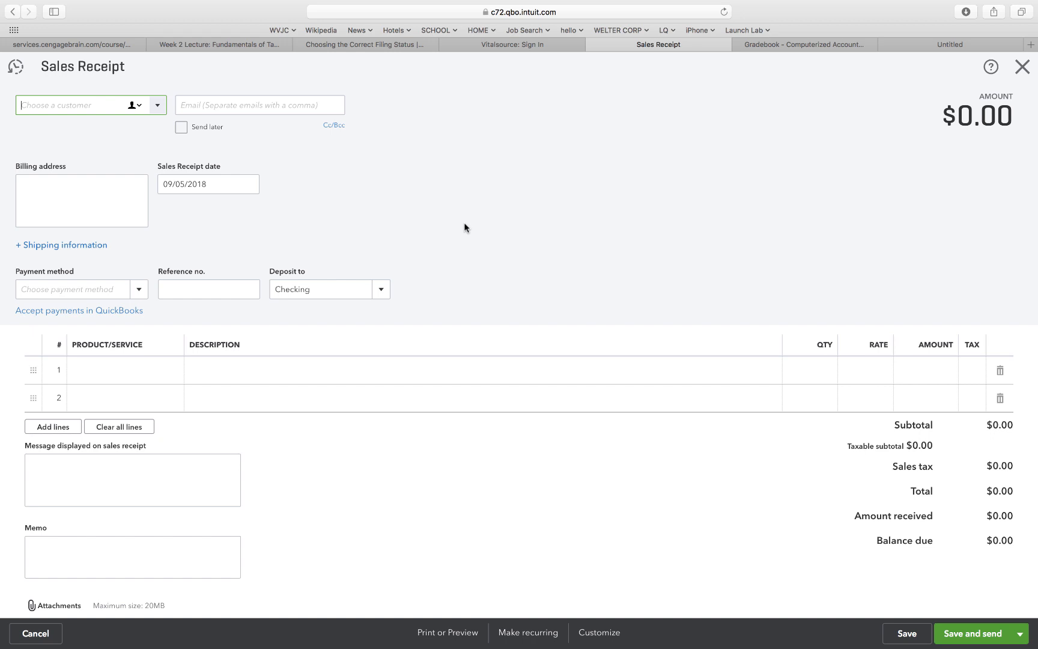
left_click(158, 105)
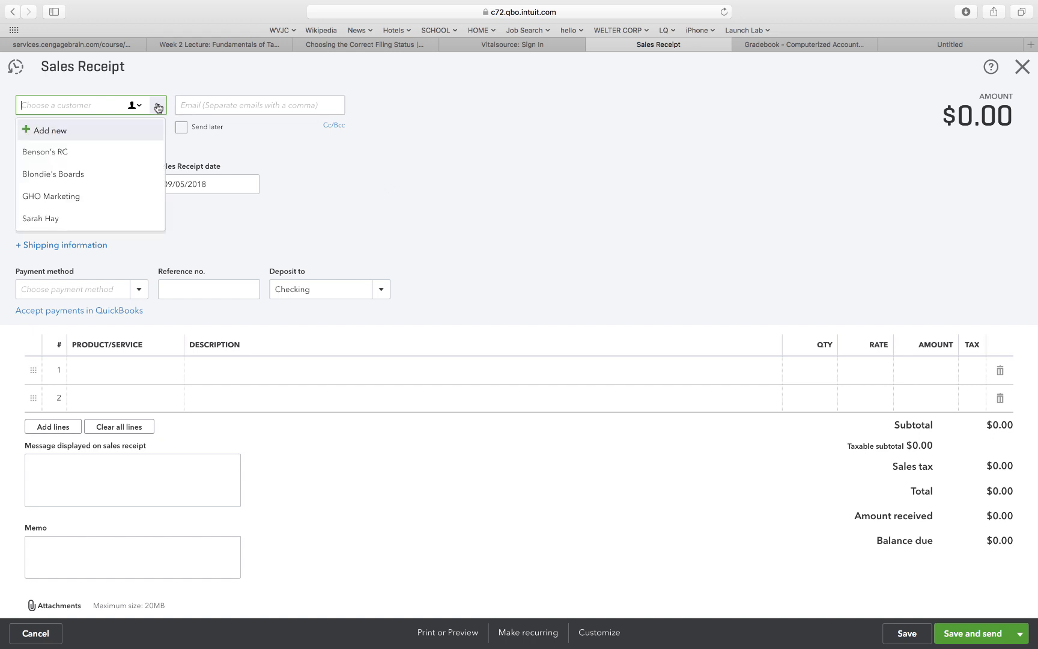
left_click(102, 174)
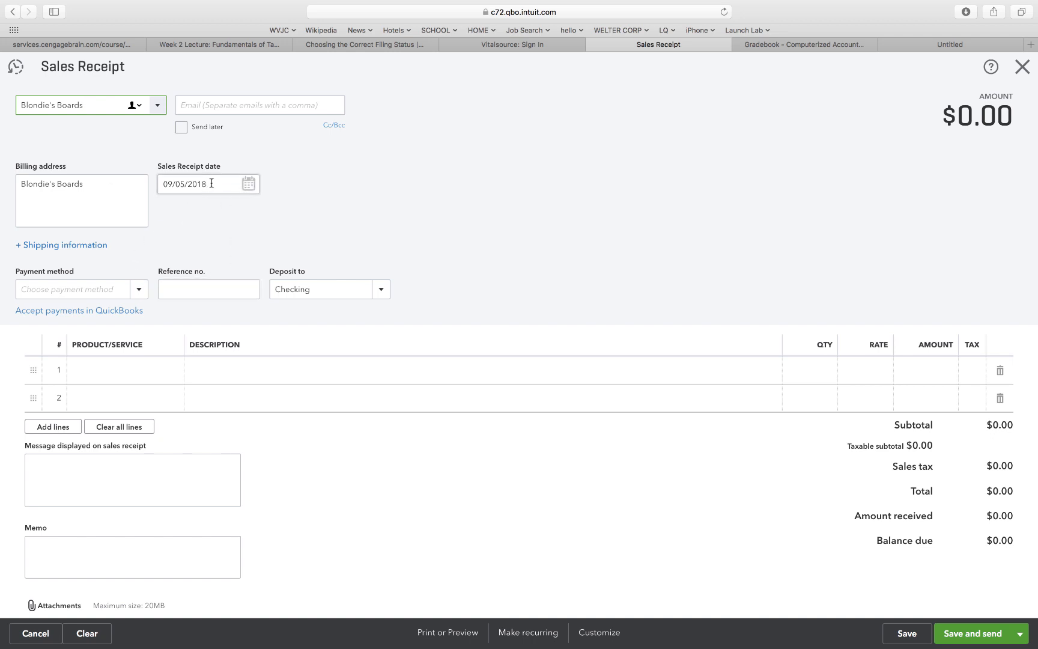
left_click_drag(211, 183, 160, 179)
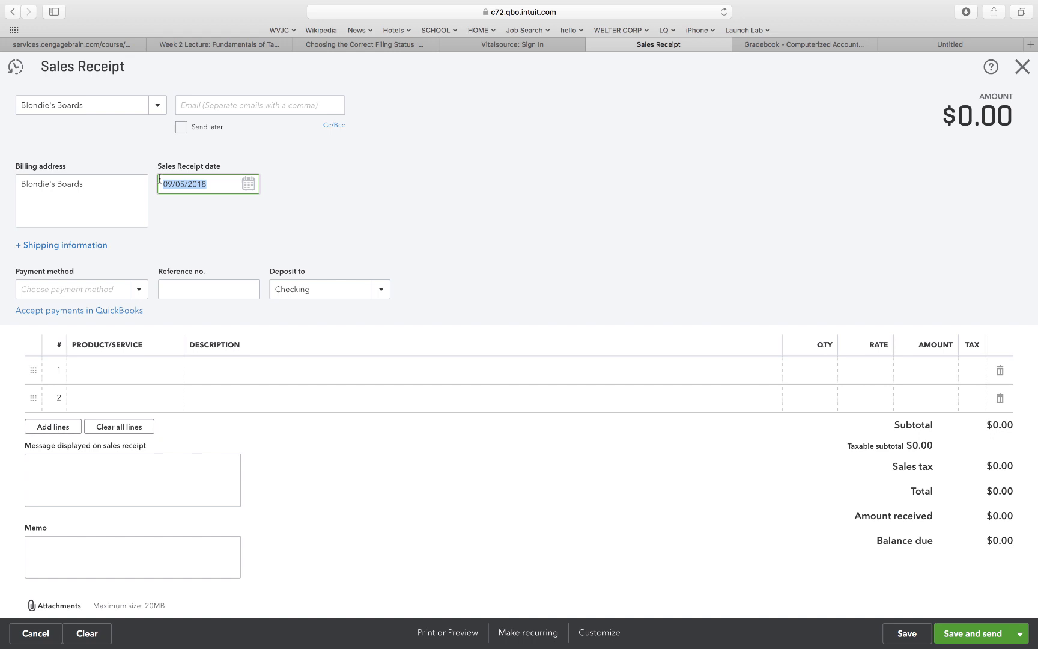
type("1/03/20")
type("18")
left_click(194, 226)
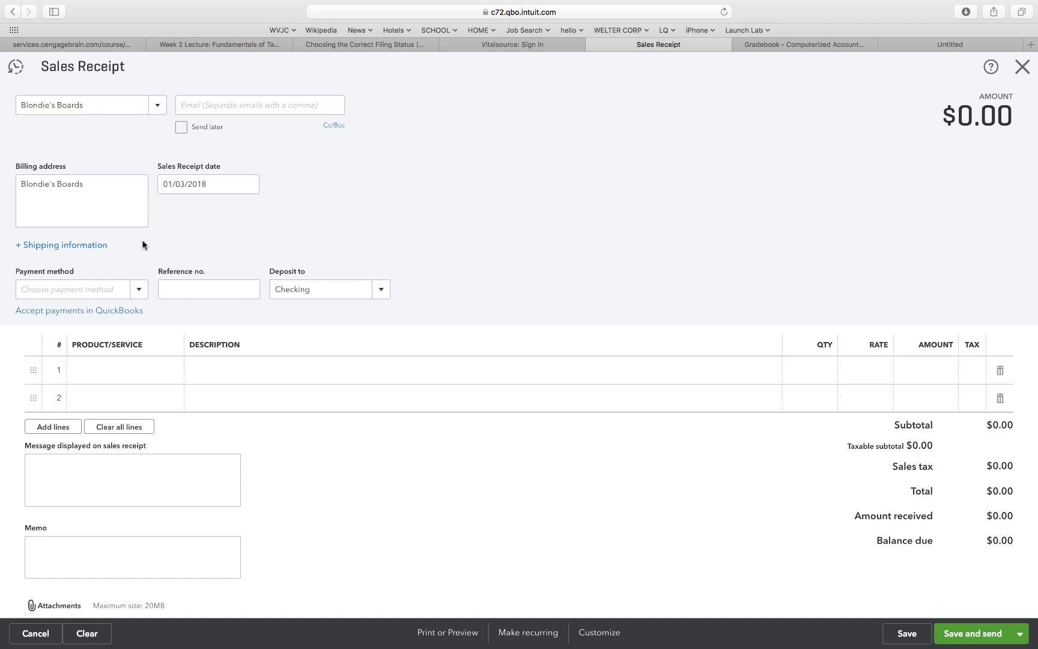
Record payment by Check, reference no. 893, deposited to Undeposited Funds.
left_click(134, 295)
left_click(133, 294)
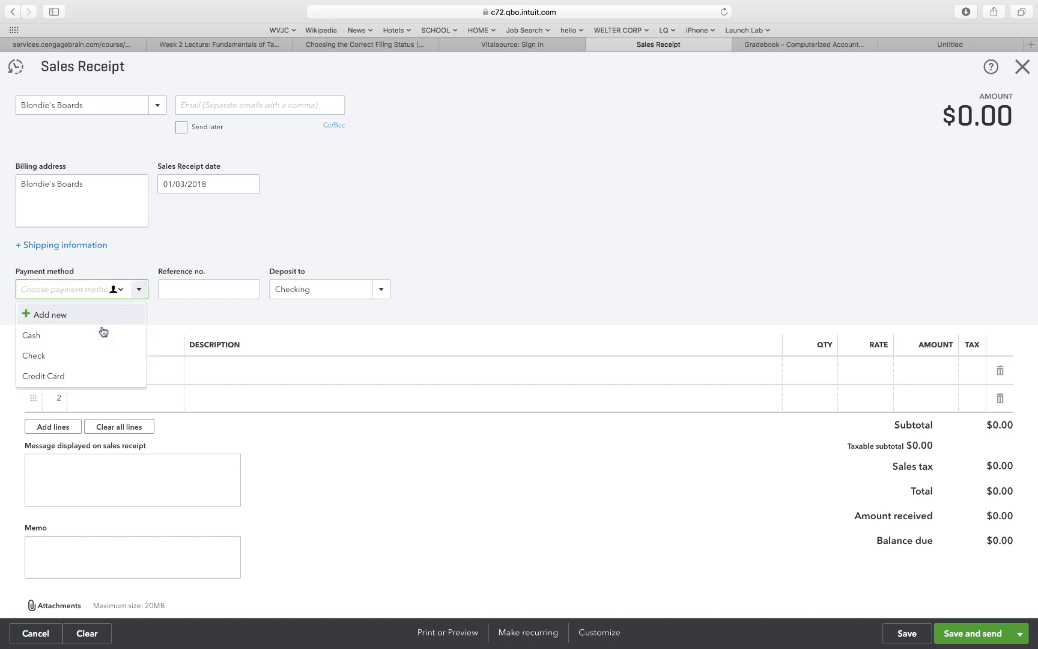
left_click(76, 353)
left_click(191, 291)
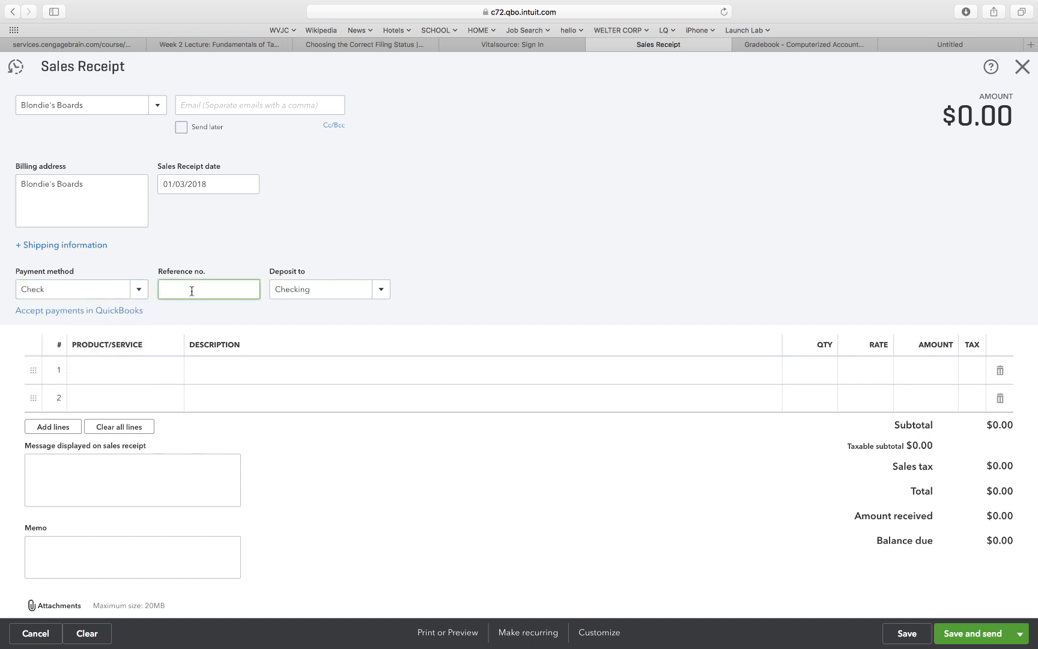
type("893")
left_click(303, 309)
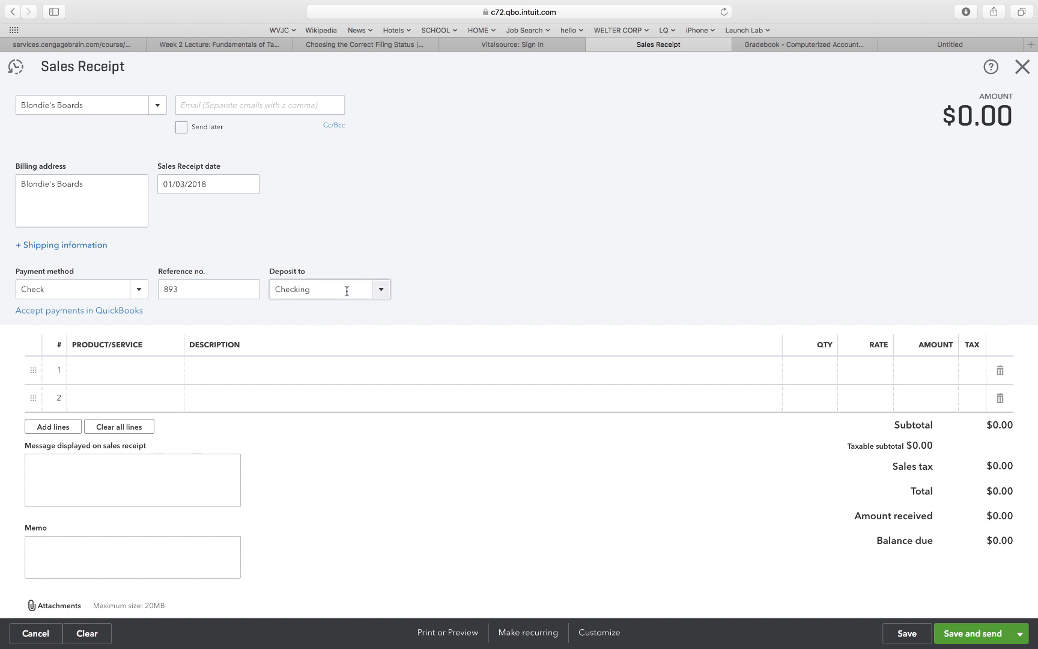
left_click(381, 289)
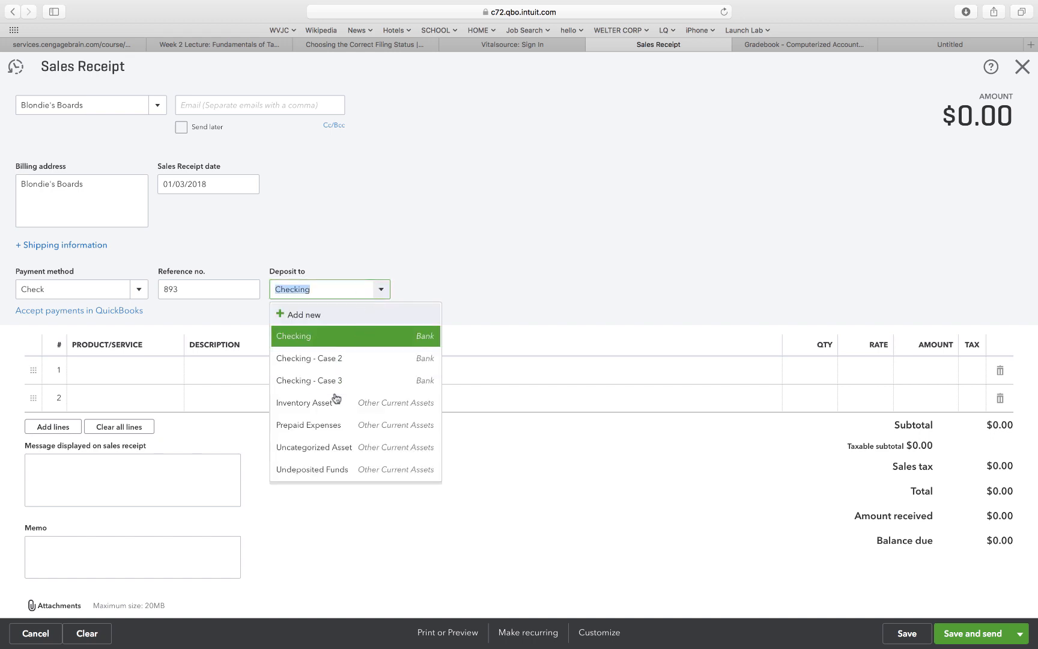
left_click(320, 471)
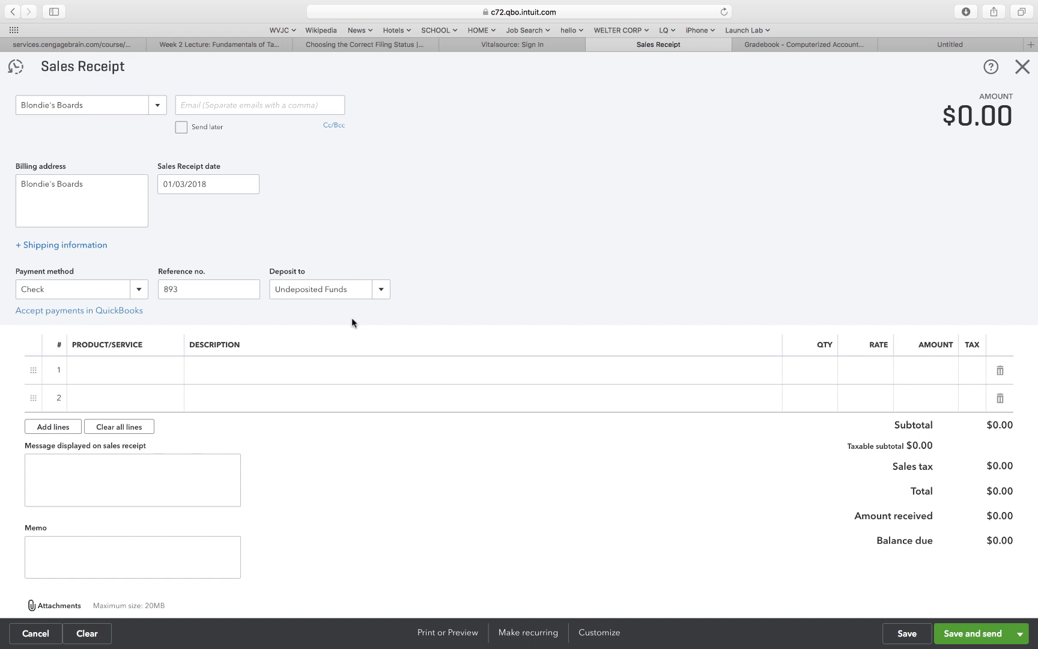
Enter Rook 15 on line 1 with quantity 2 at 650, totalling $1,300.00.
left_click(135, 371)
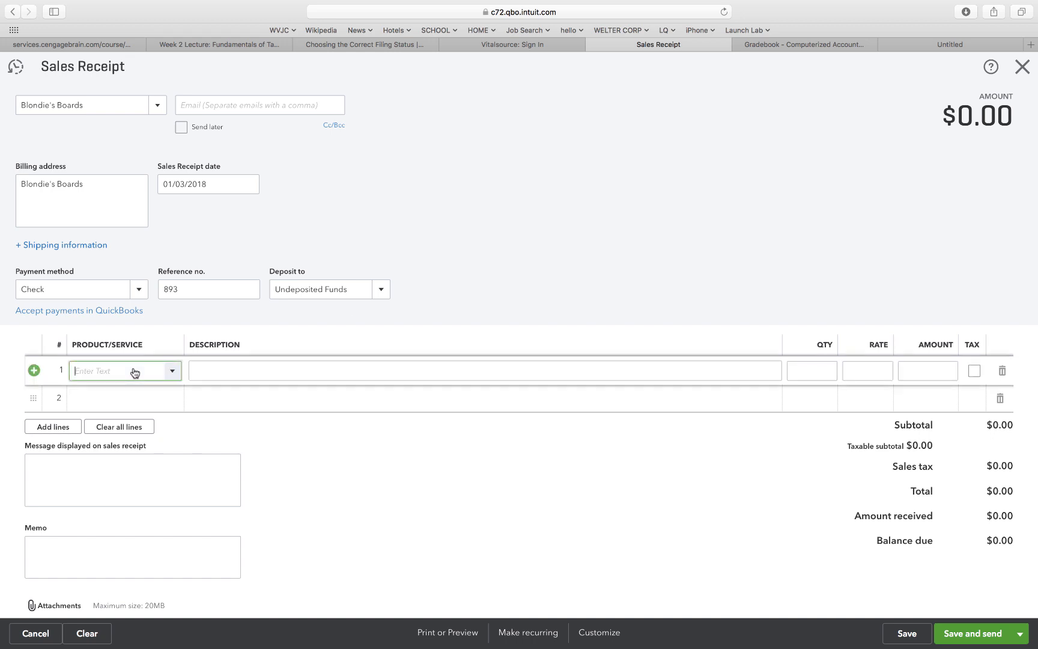
left_click(170, 373)
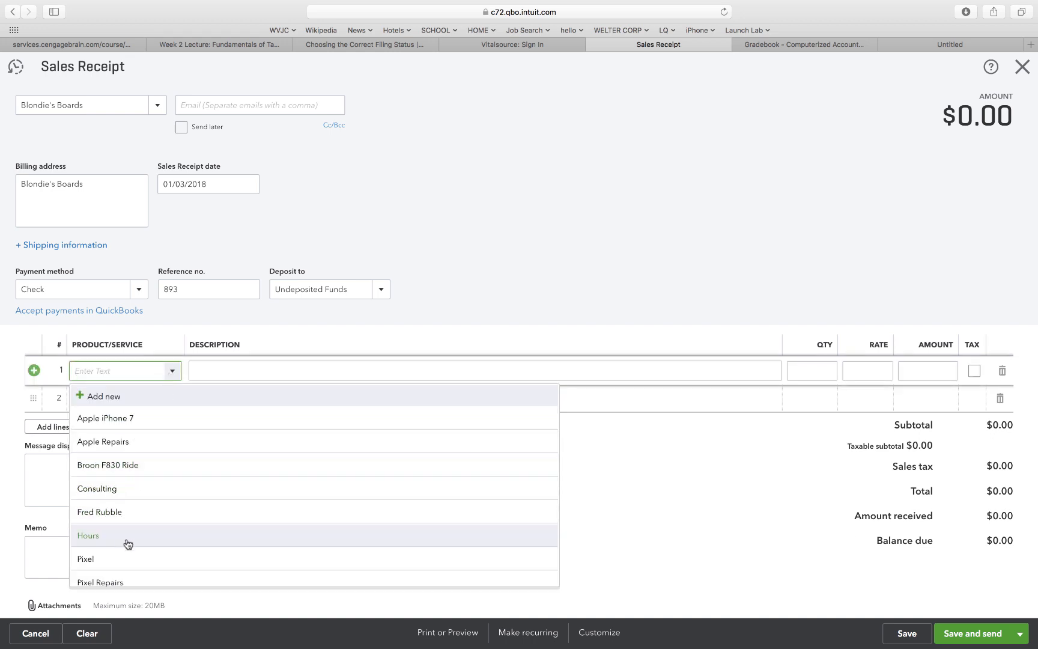
scroll(127, 544, "down", 5)
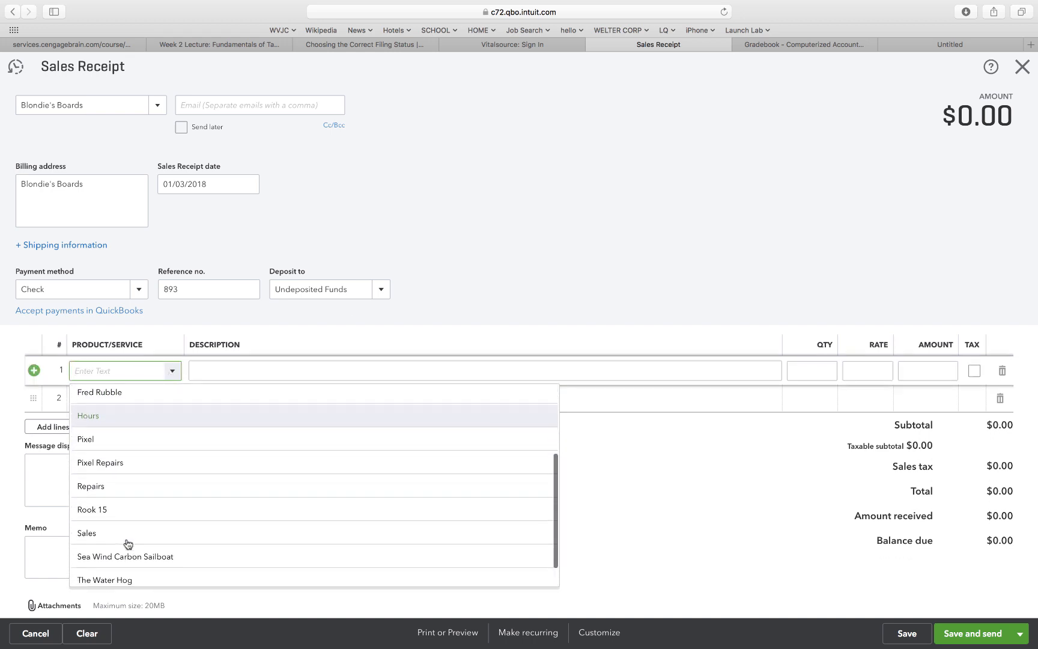
left_click(116, 510)
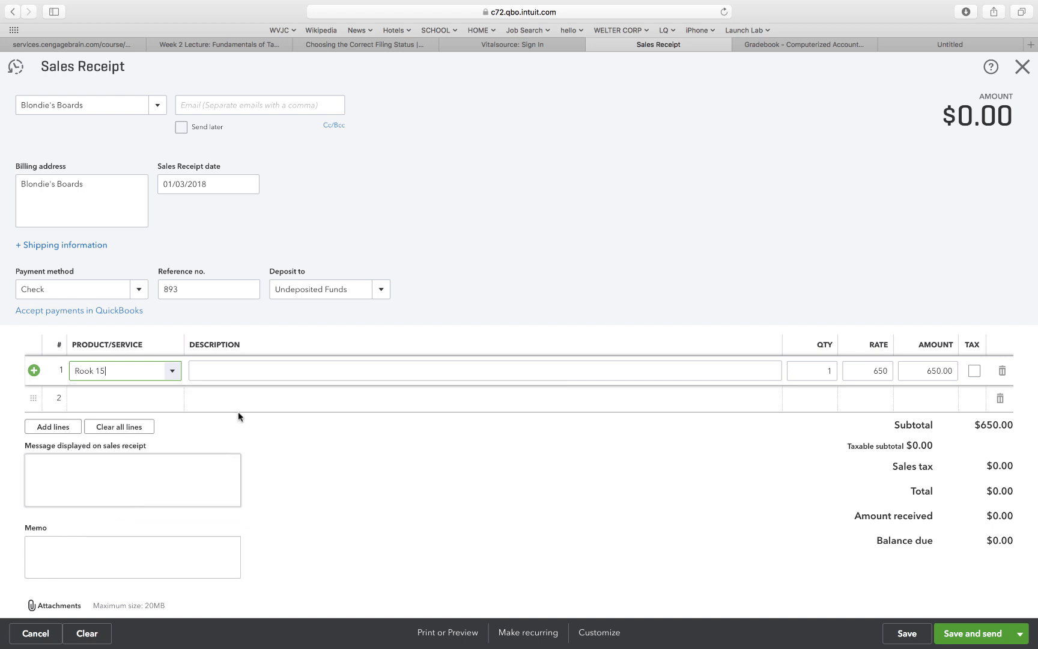
left_click(827, 376)
type("2")
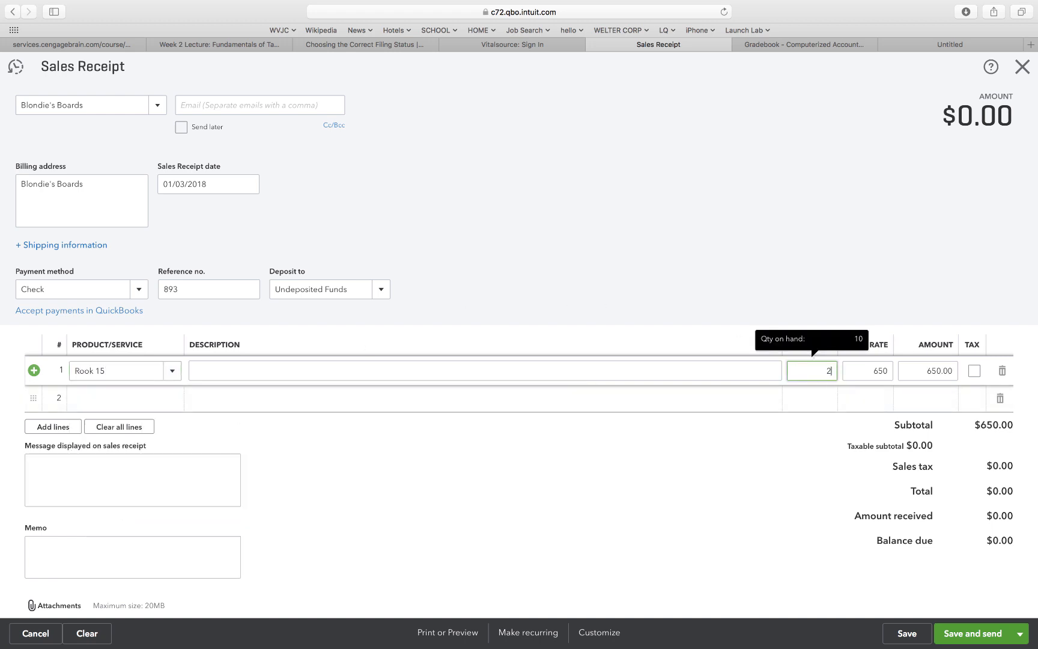
left_click(852, 295)
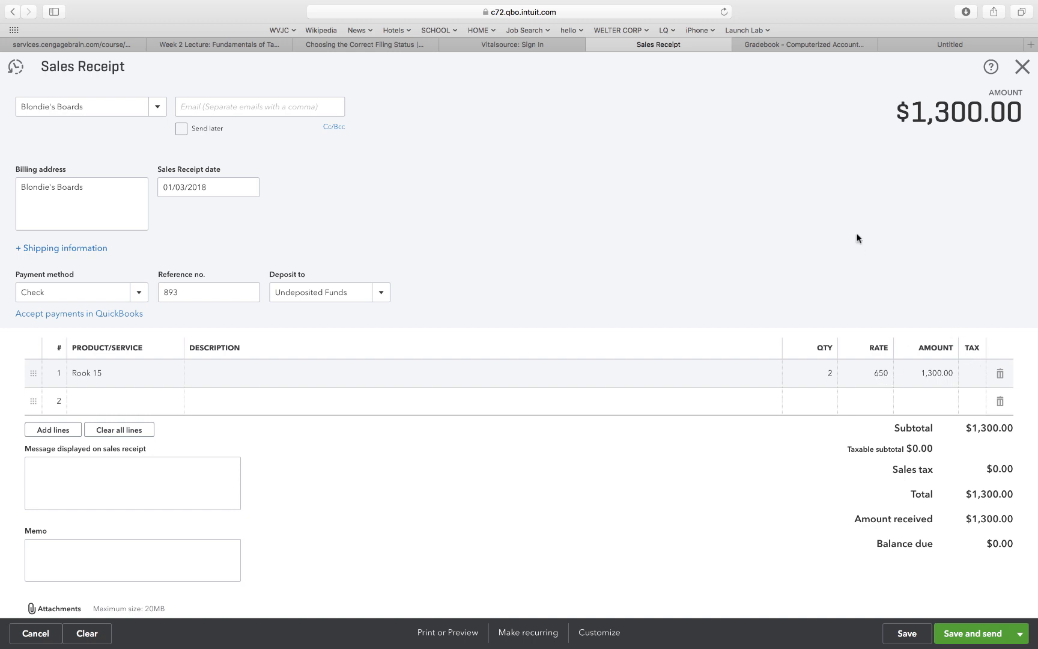
scroll(752, 250, "down", 1)
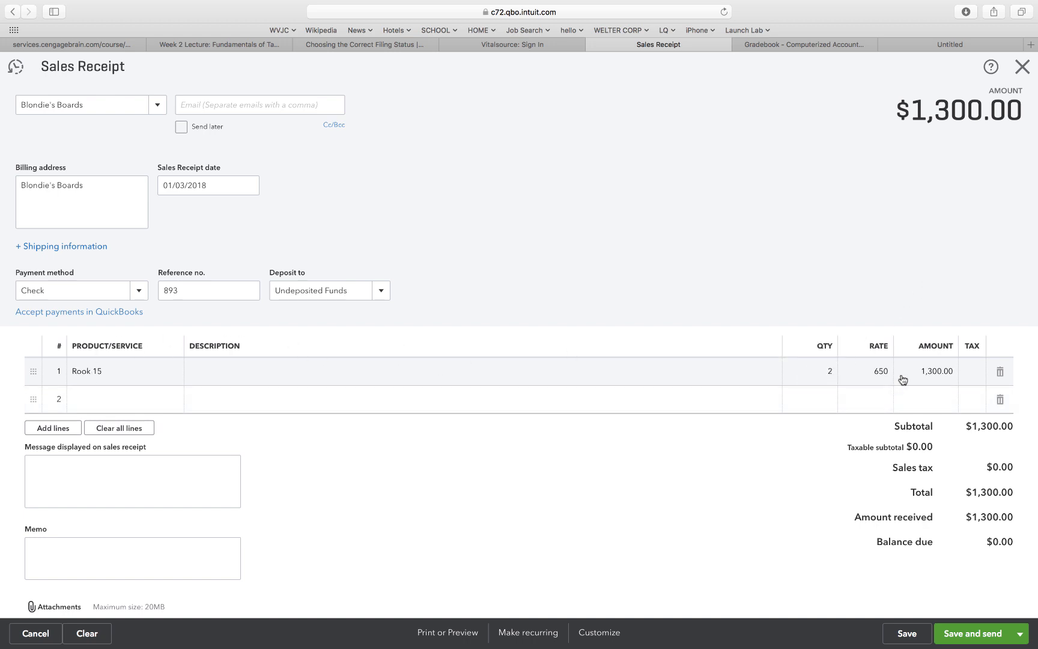
scroll(730, 534, "down", 3)
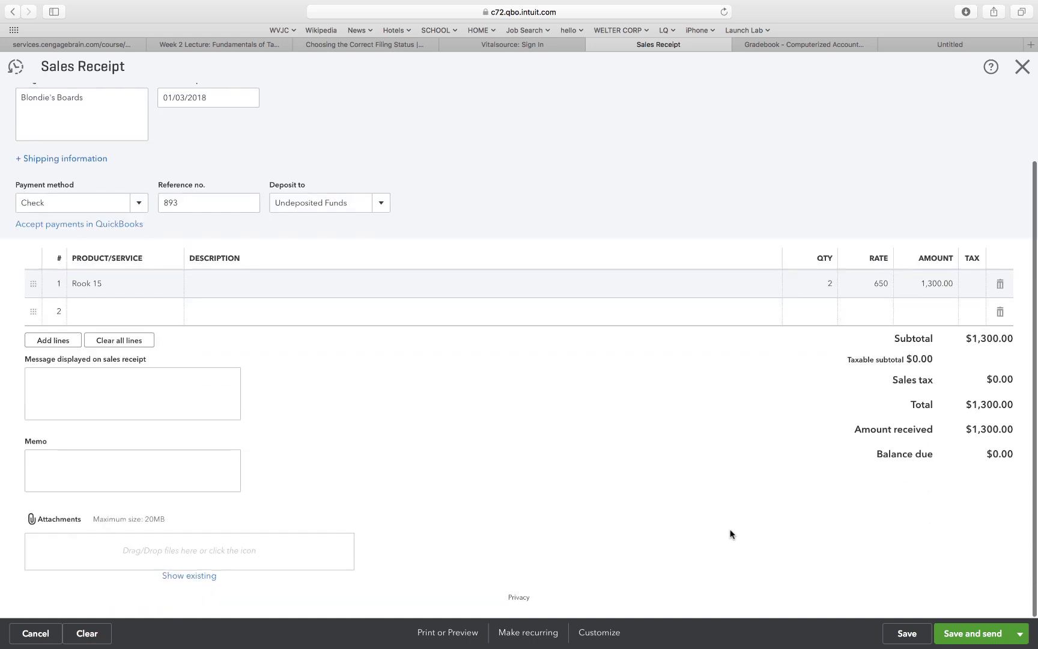
Save the receipt without emailing it, as Sales Receipt #1001, then close it.
left_click(961, 638)
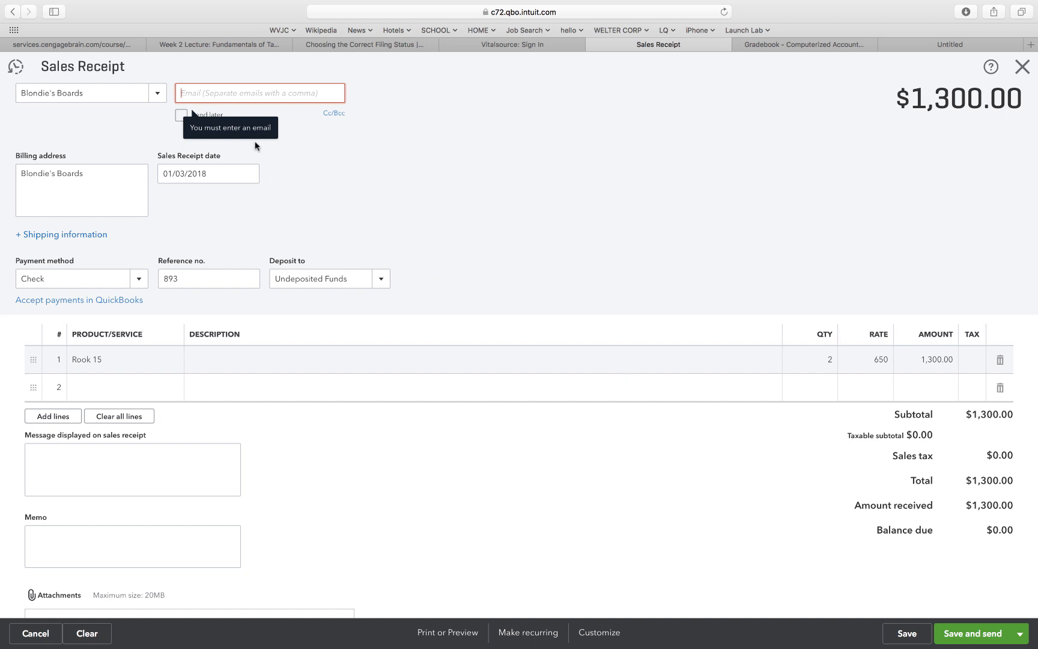
scroll(455, 335, "down", 3)
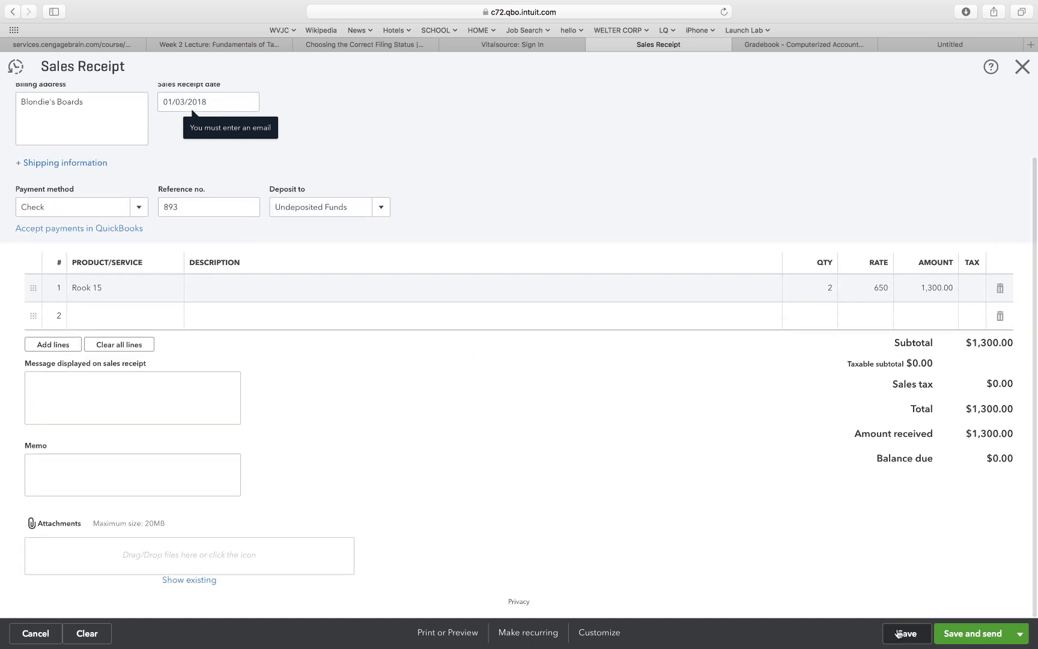
left_click(903, 634)
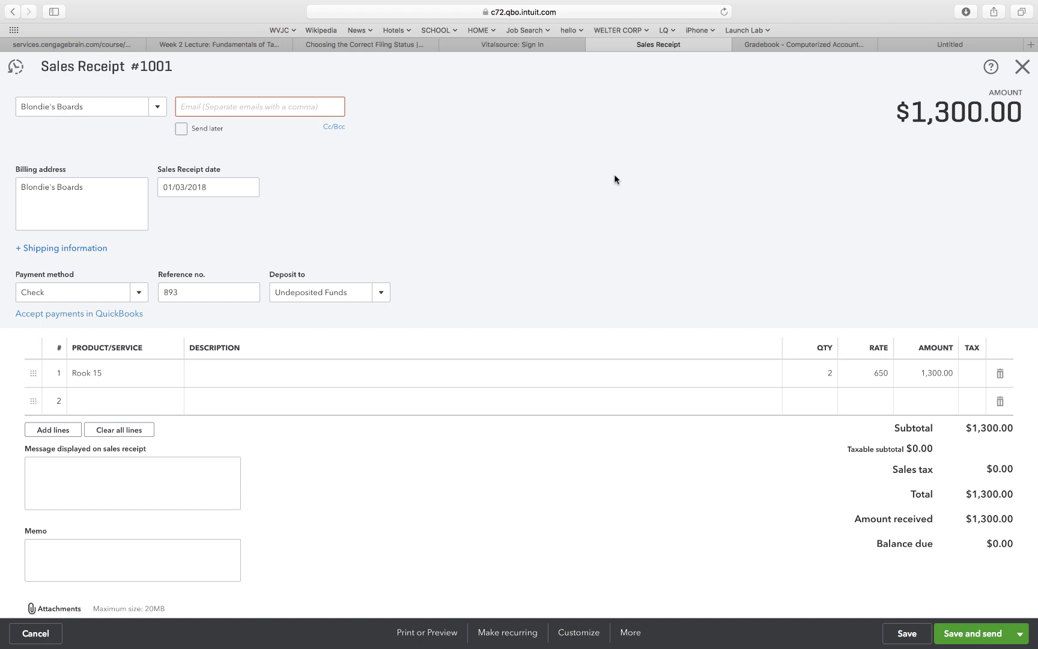
left_click(1023, 66)
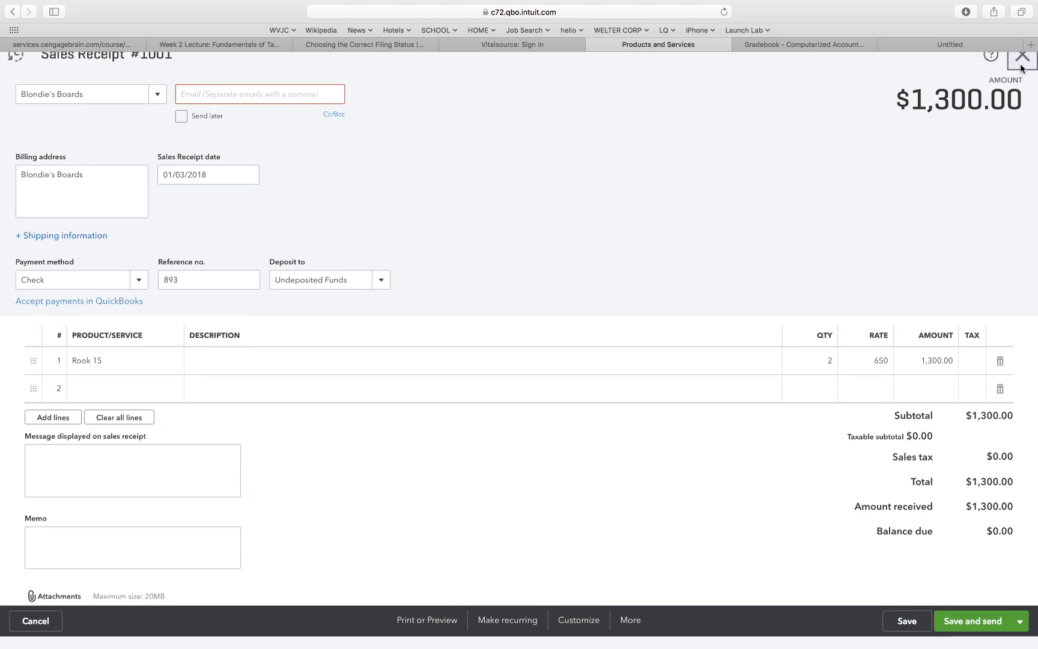
Create a new invoice and decline the test-invoice offer.
left_click(881, 68)
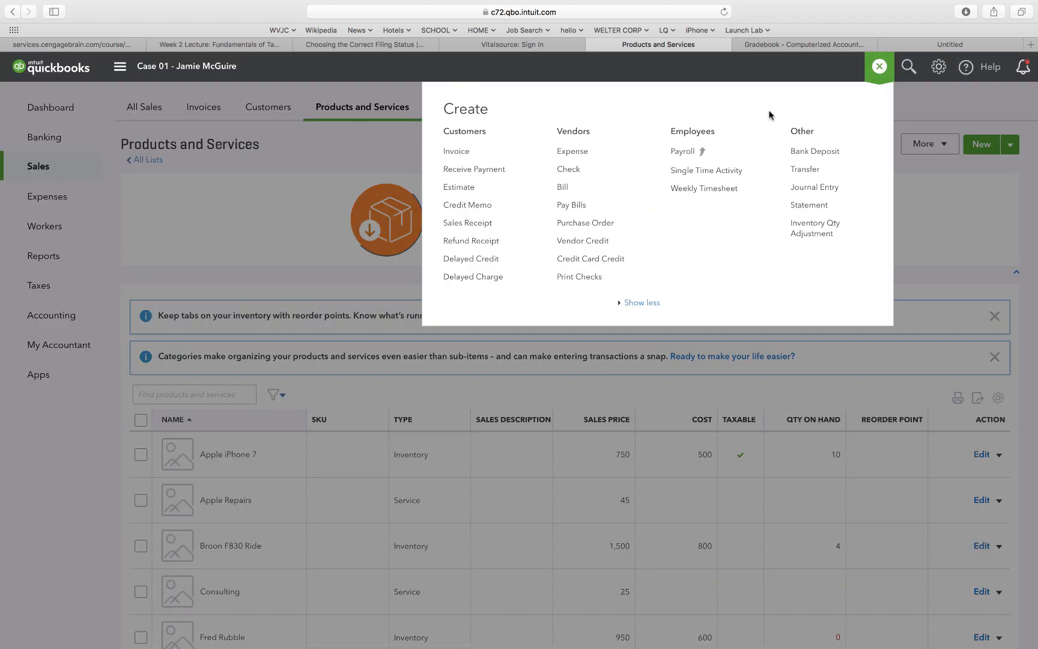
left_click(457, 153)
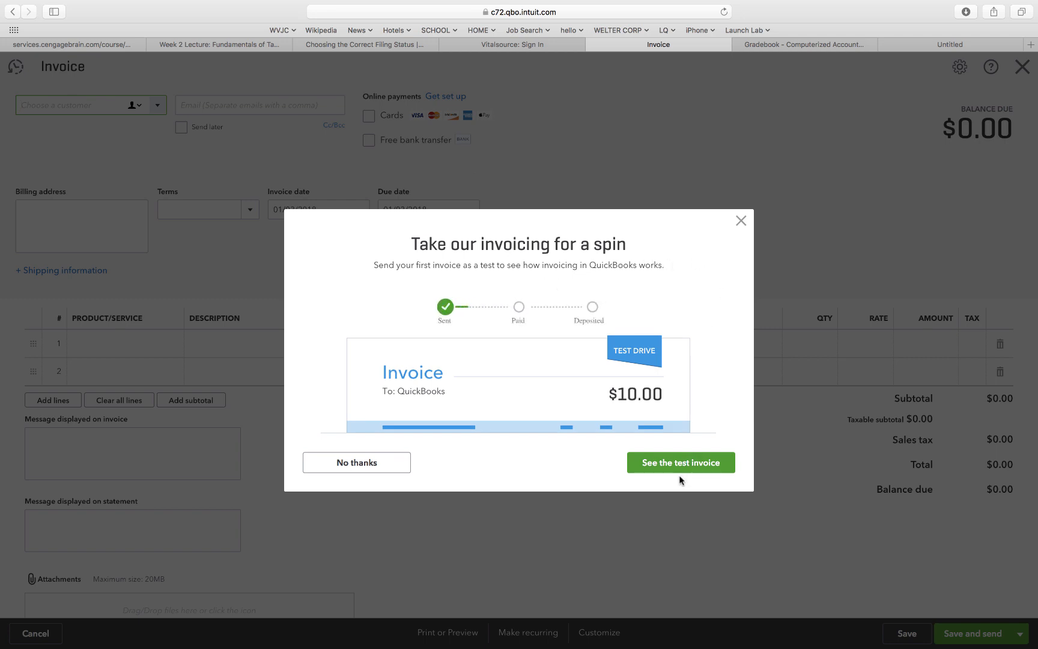
left_click(352, 475)
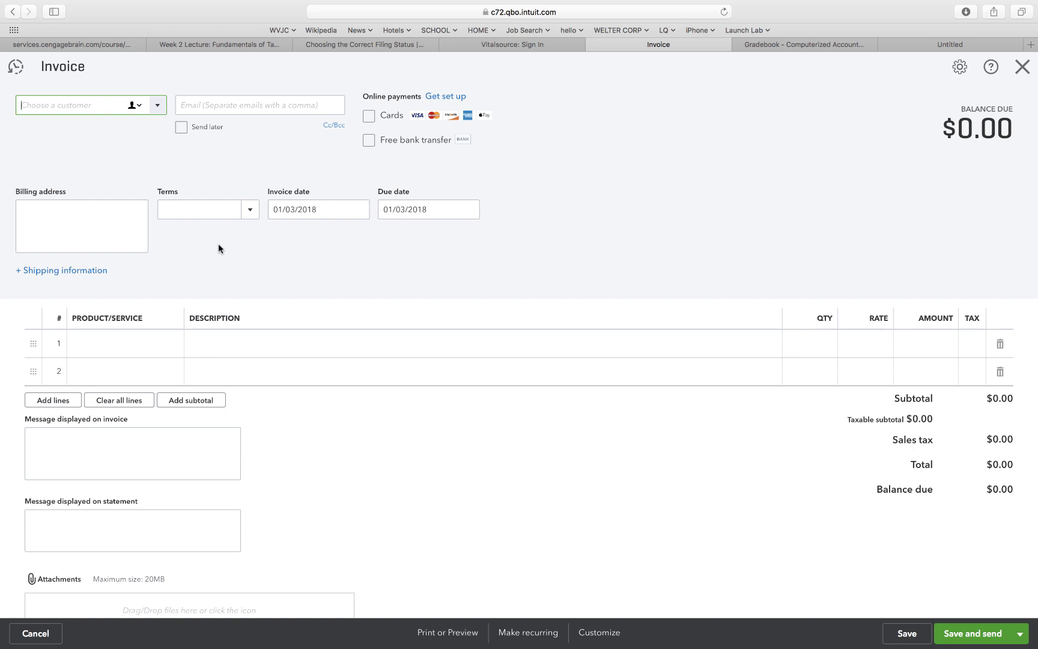
Bill Hey Hays Surf on an invoice dated 01/04/2018 with Net 30 terms, due 02/03/2018.
left_click(156, 109)
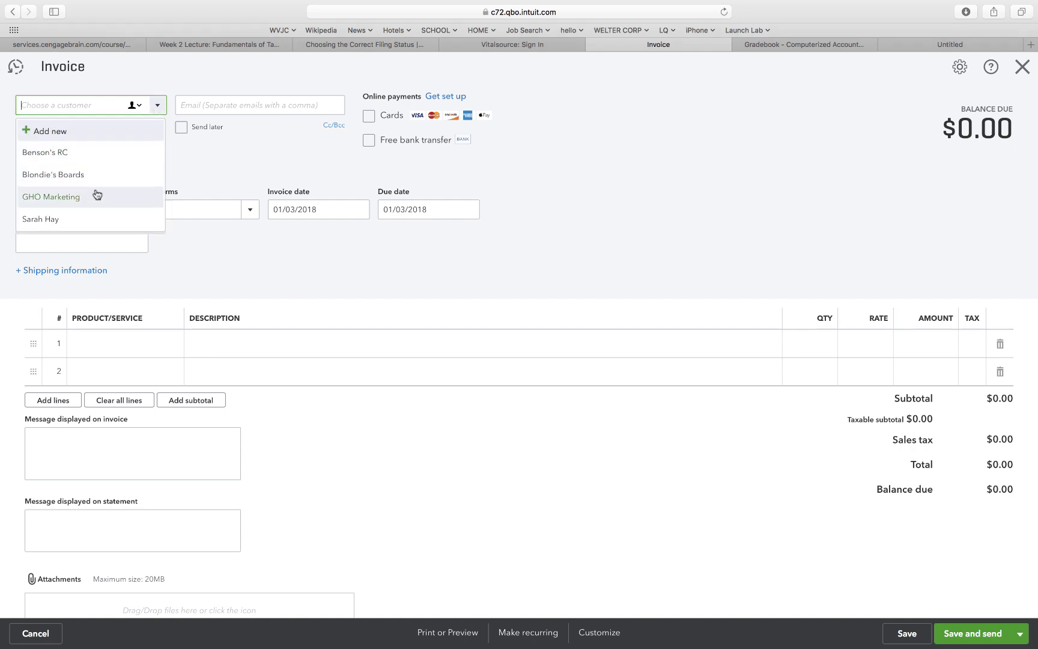
left_click(76, 221)
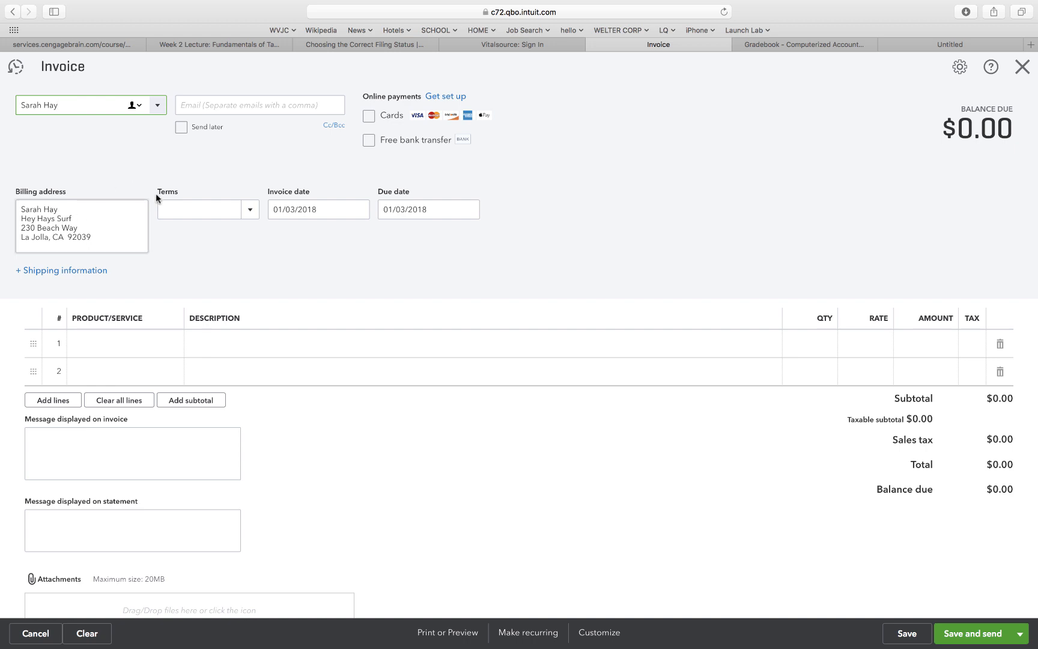
left_click(288, 208)
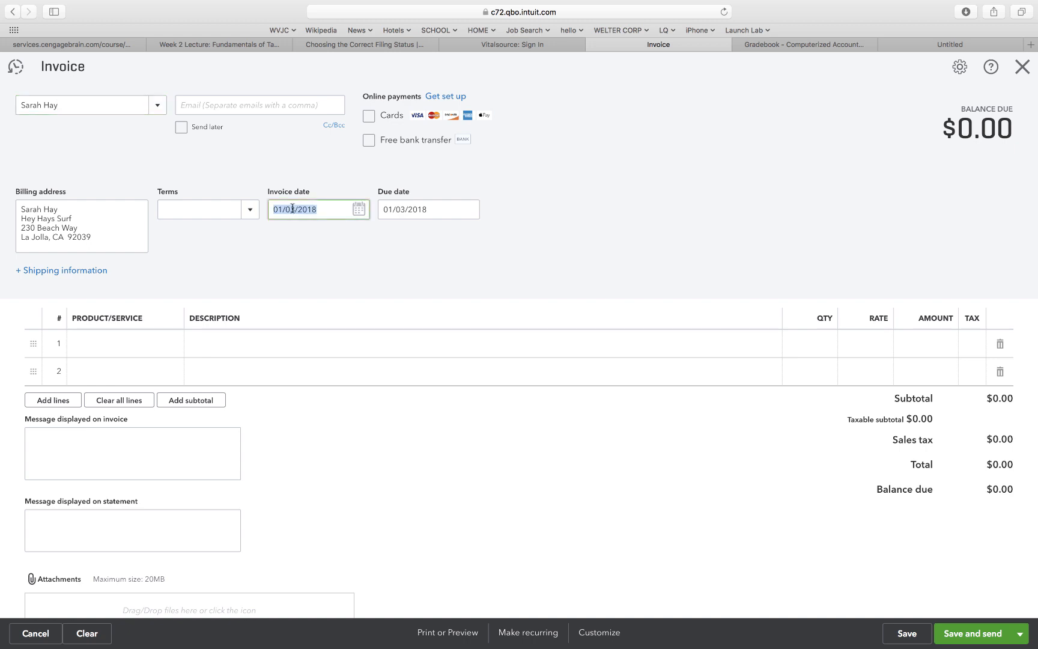
left_click(293, 209)
key("BackSpace")
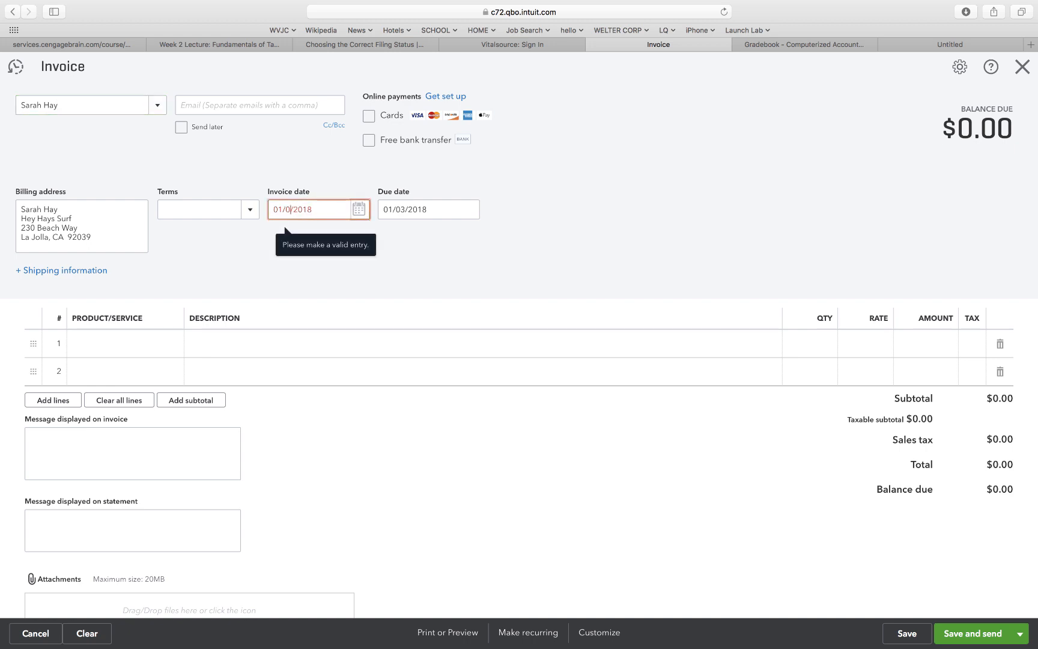
type("4")
left_click(325, 222)
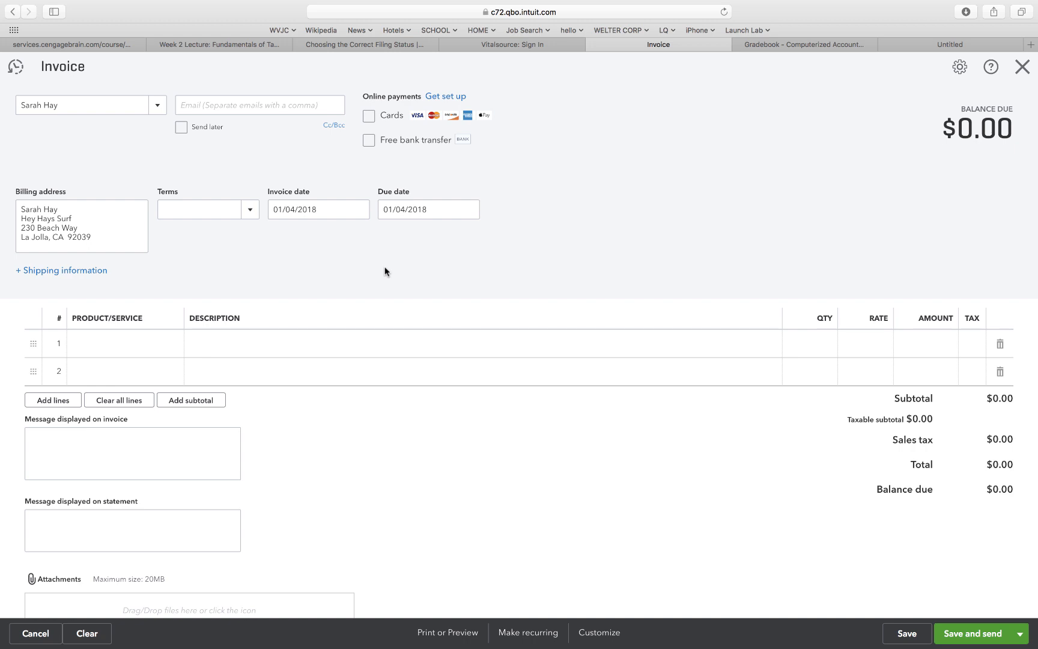
left_click(249, 210)
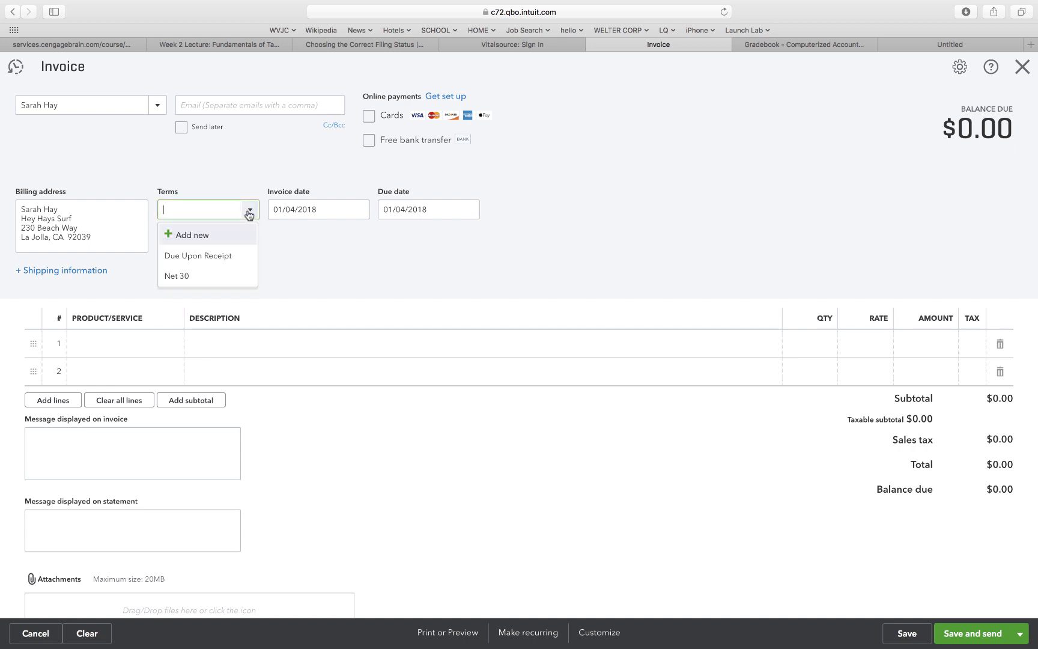
left_click(191, 278)
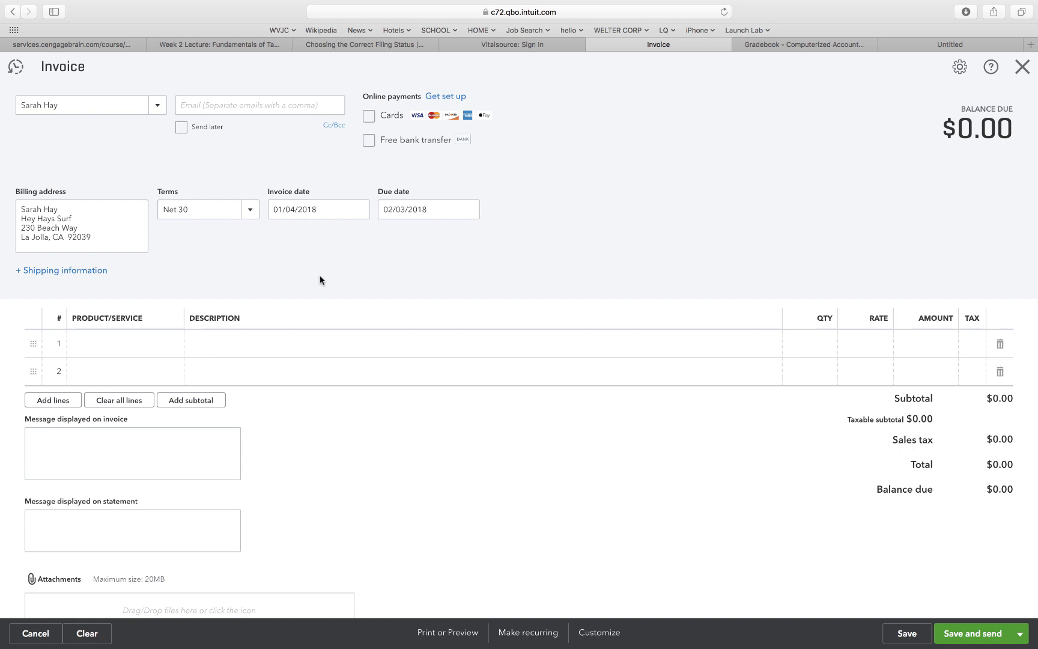
Add Tune-Up on line 1 with quantity 2 at 85.
left_click(158, 343)
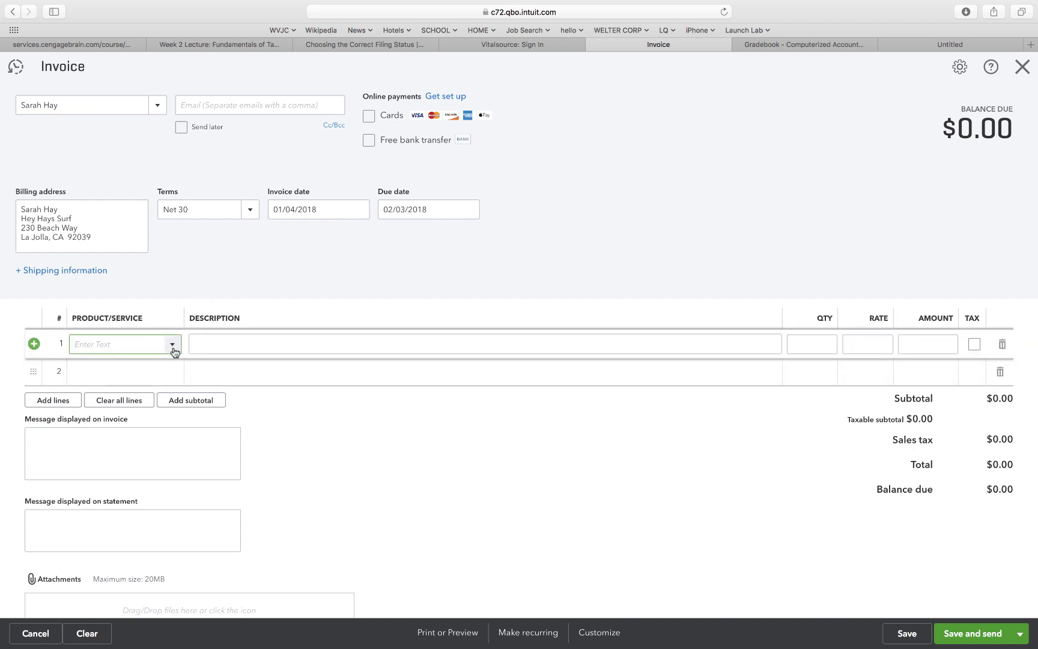
left_click(172, 344)
scroll(142, 510, "down", 5)
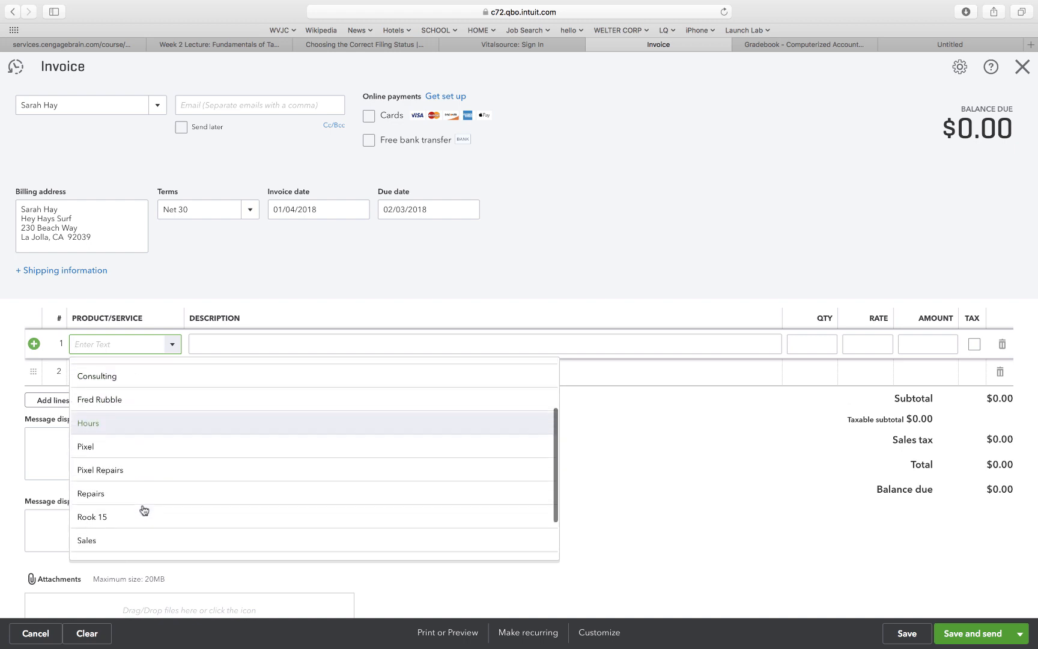
left_click(119, 549)
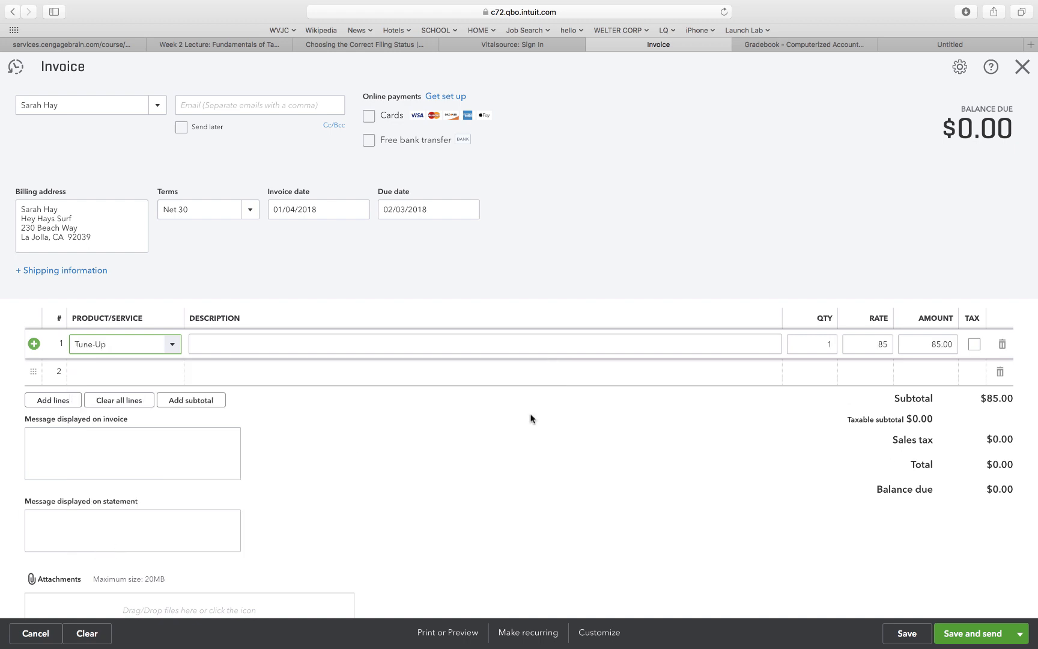
left_click(828, 344)
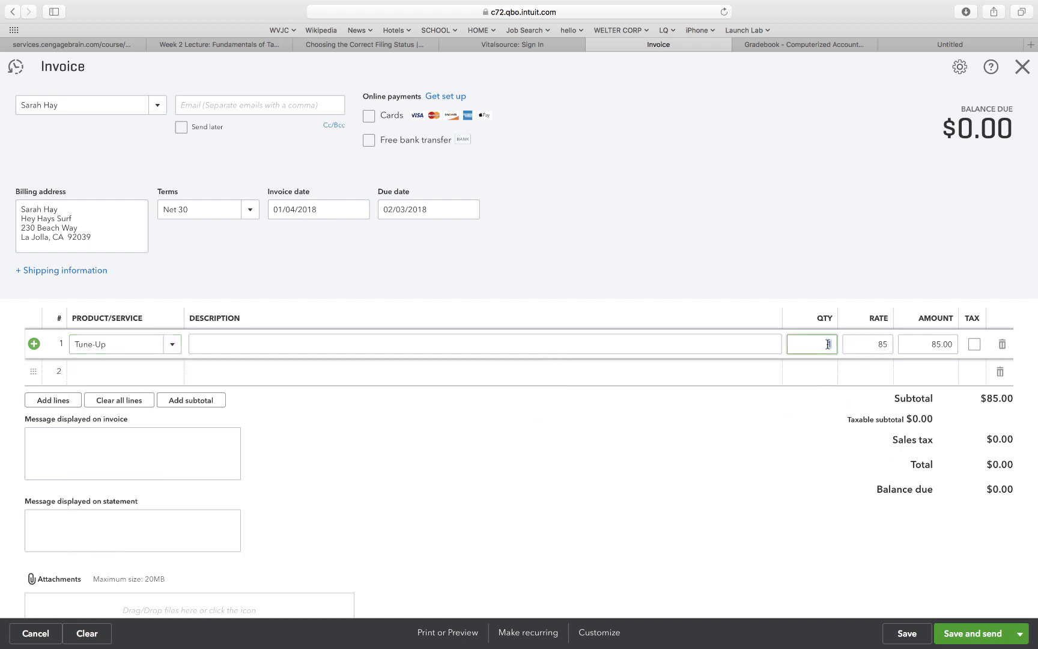
type("2")
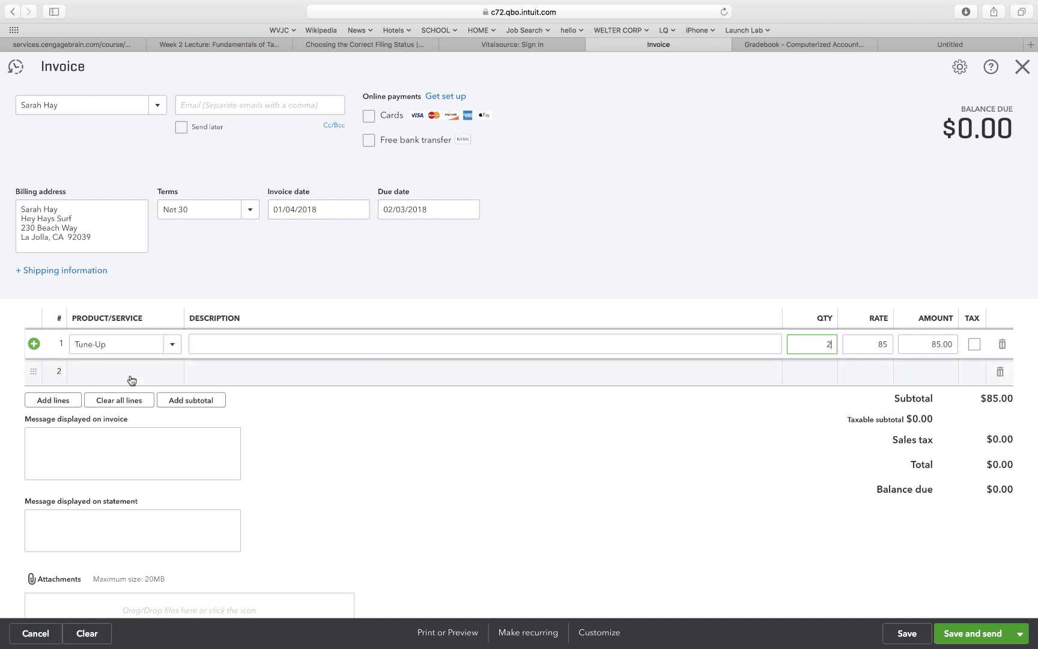
left_click(149, 373)
Add The Water Hog on line 2, quantity 1 at 860, bringing the total to $1,030.00.
left_click(172, 372)
scroll(173, 529, "down", 5)
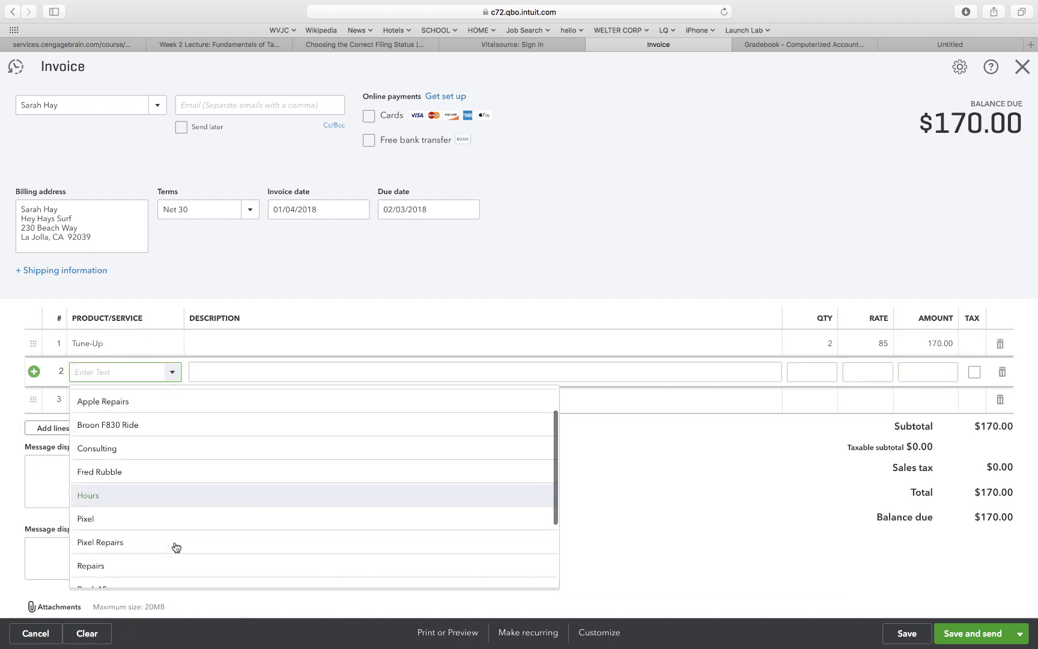
left_click(157, 550)
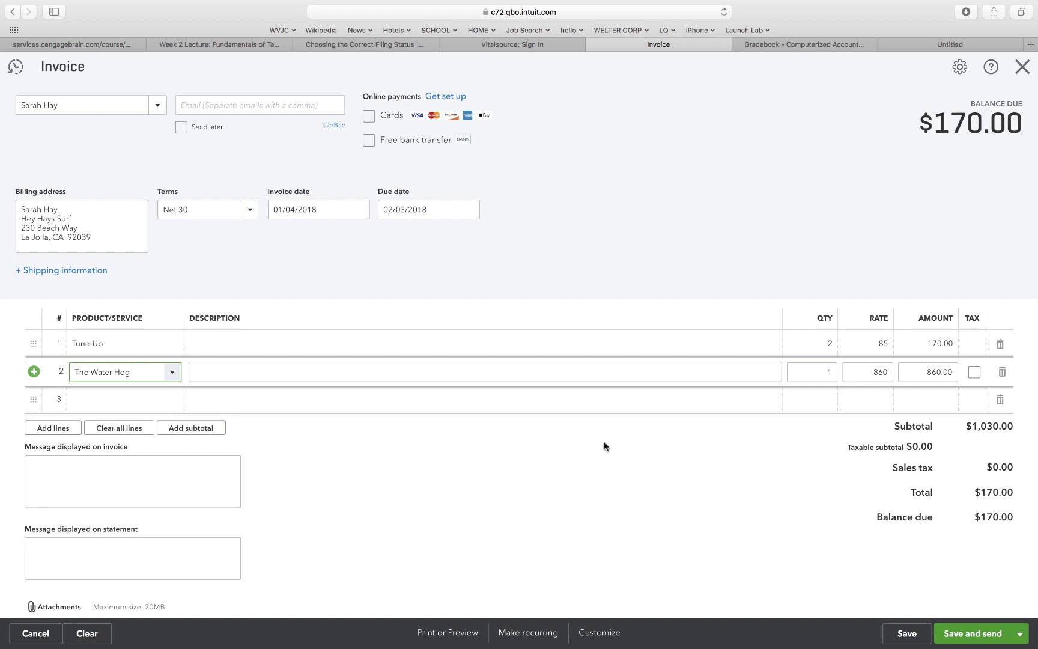
left_click(830, 372)
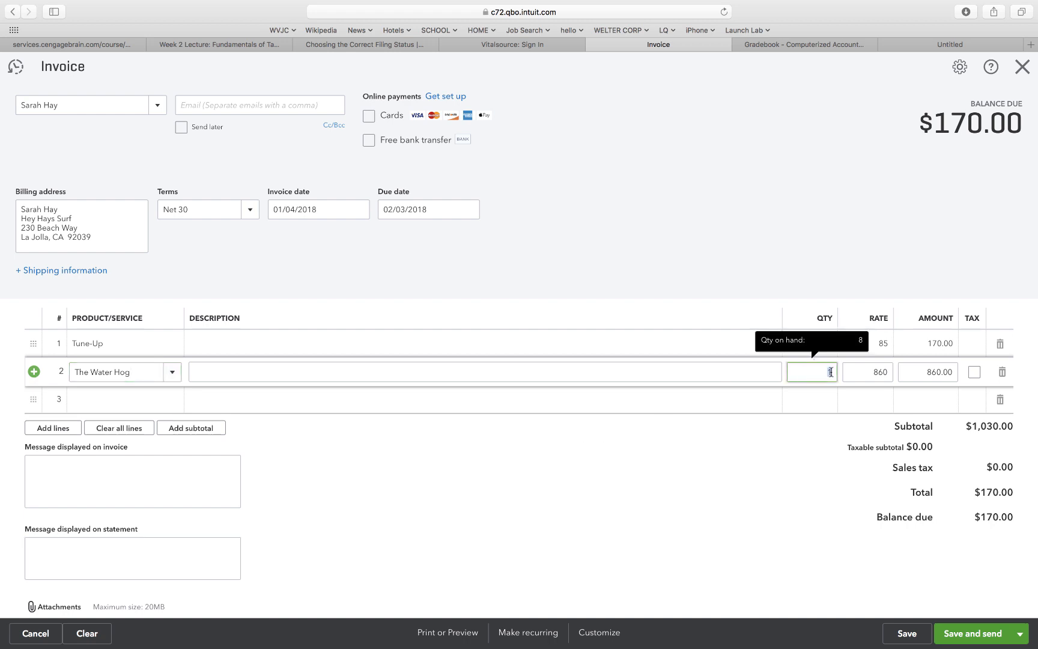
left_click(738, 255)
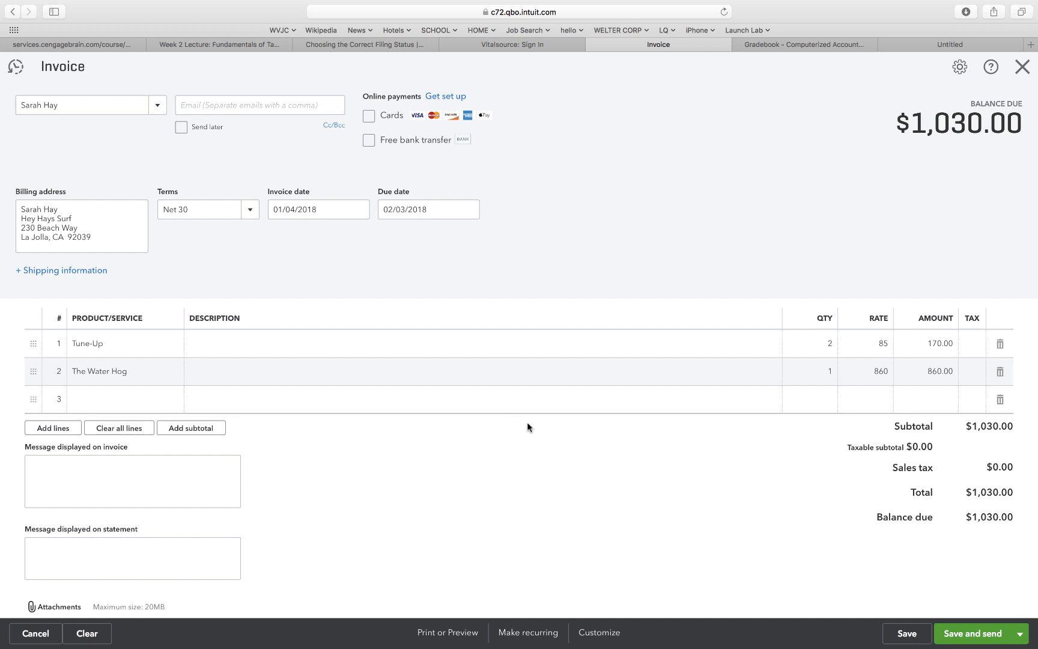
scroll(560, 525, "down", 3)
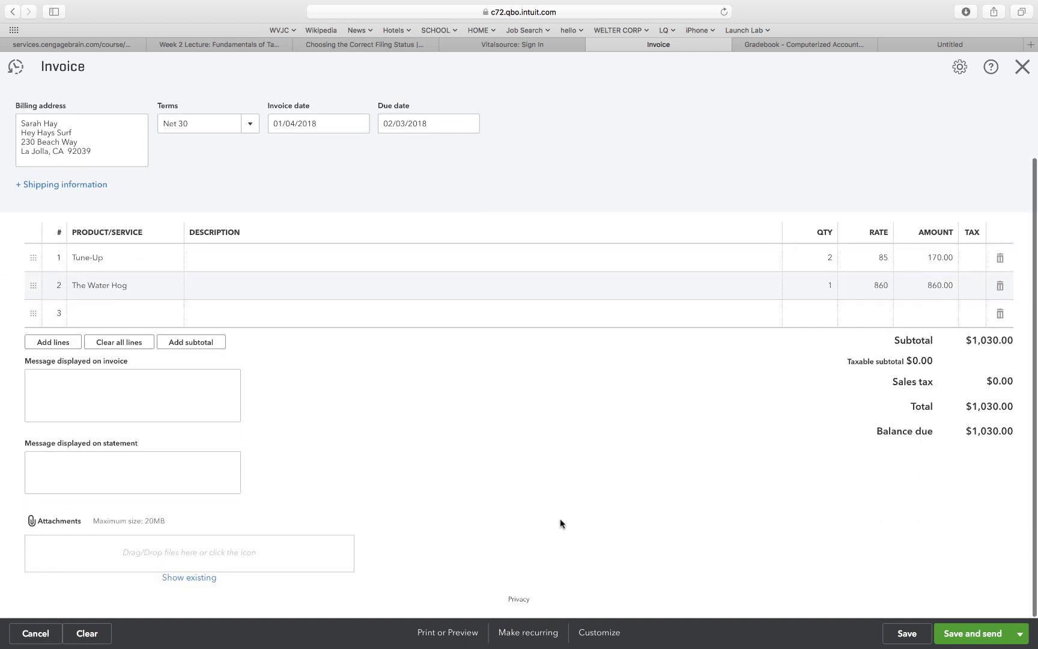
Save Invoice #1002 for $1,030.00 and close it, returning to Products and Services.
left_click(904, 634)
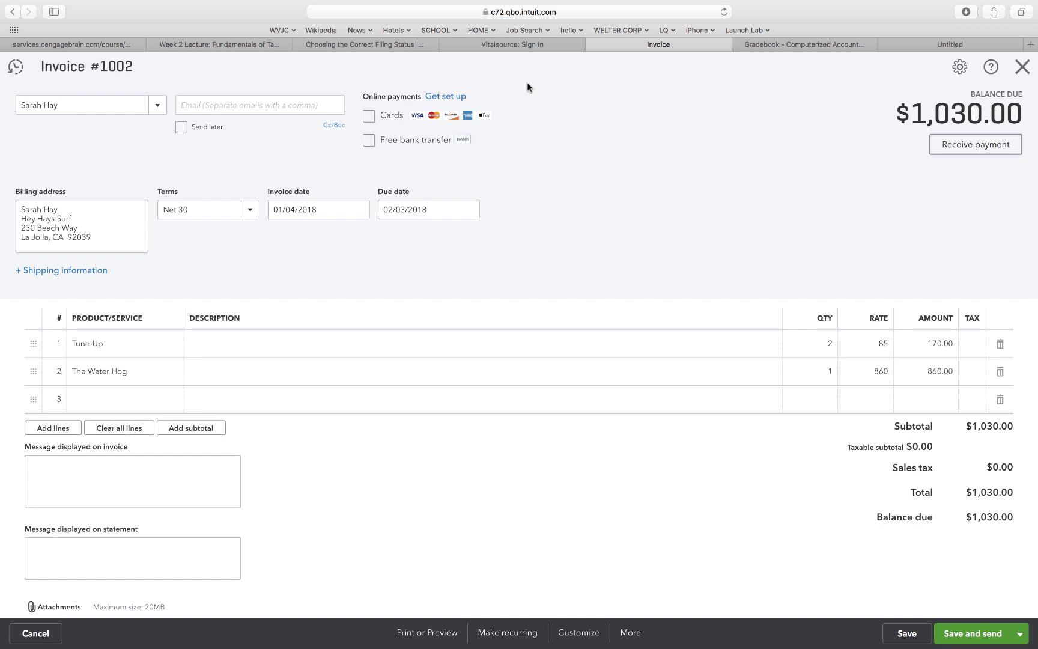
left_click(1022, 67)
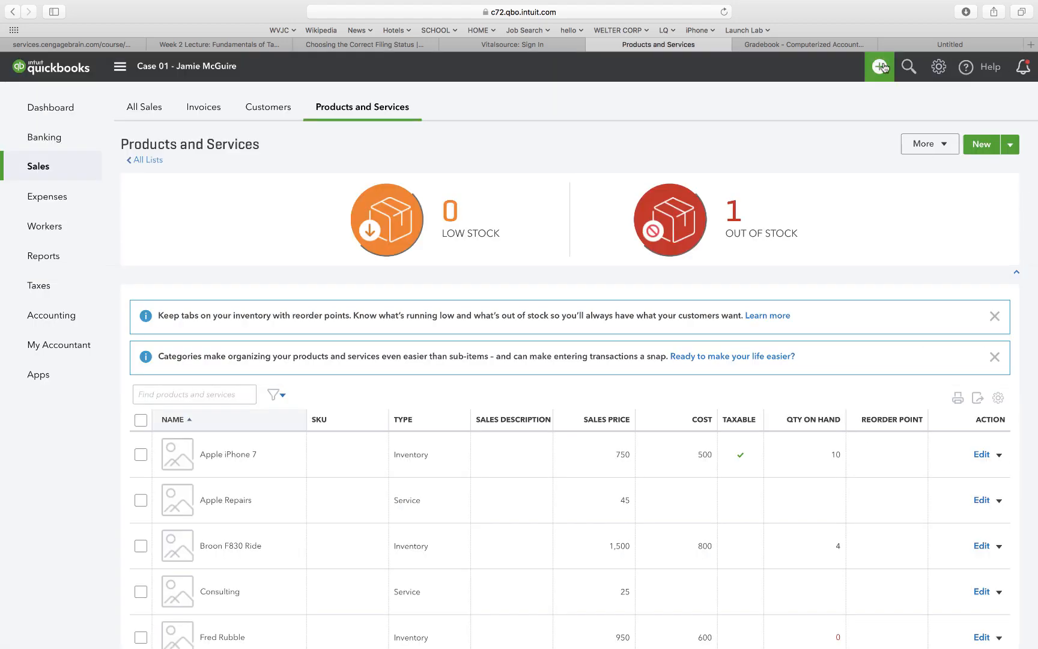
Create a Receive Payment dated 01/05/2018 for Blondie's Boards, showing Journal Entry #3 for 5,000.00.
left_click(881, 67)
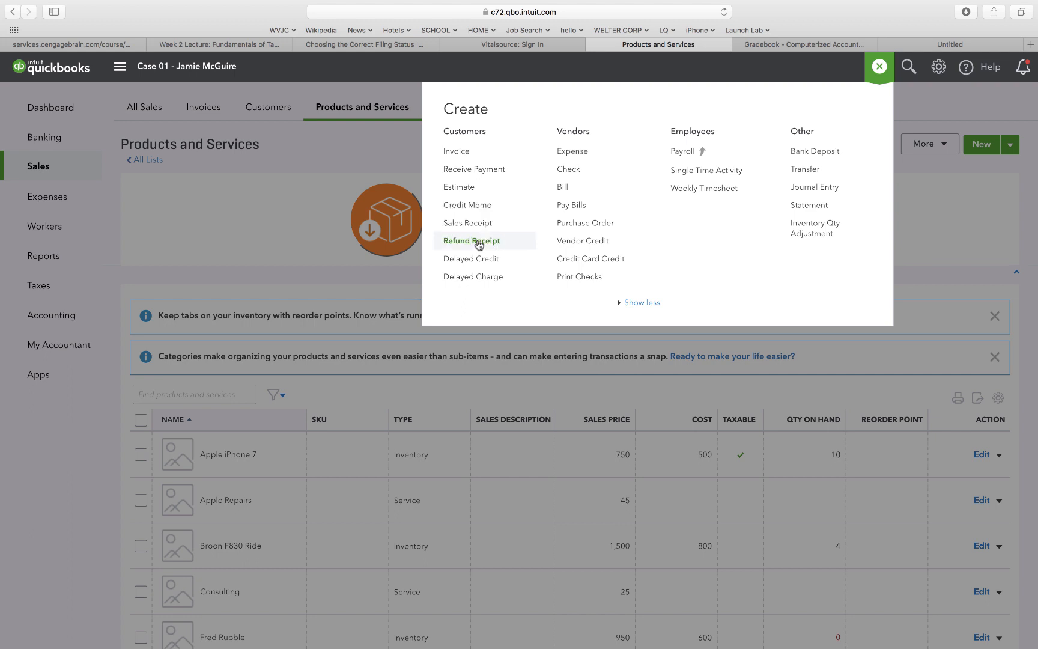
left_click(480, 172)
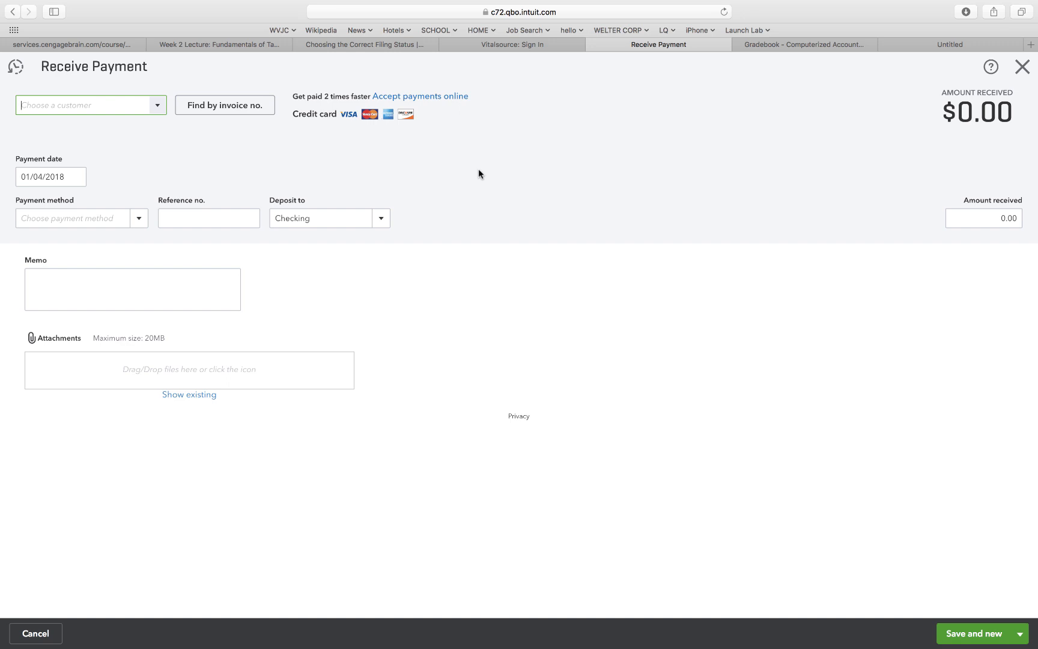
left_click(40, 177)
left_click(41, 176)
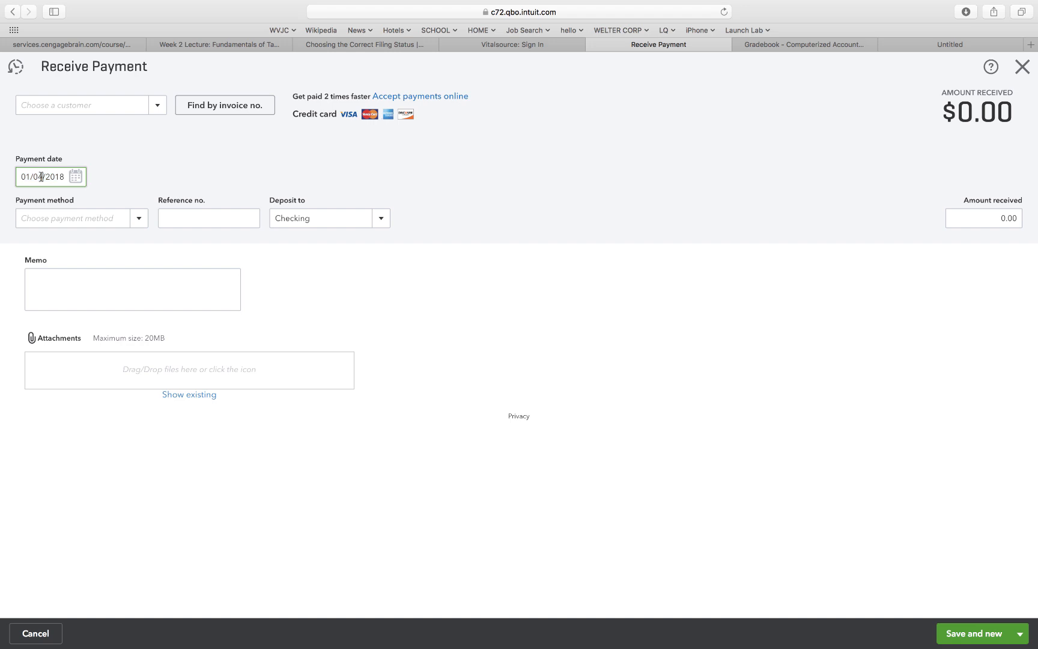
key("BackSpace")
type("5")
left_click(124, 153)
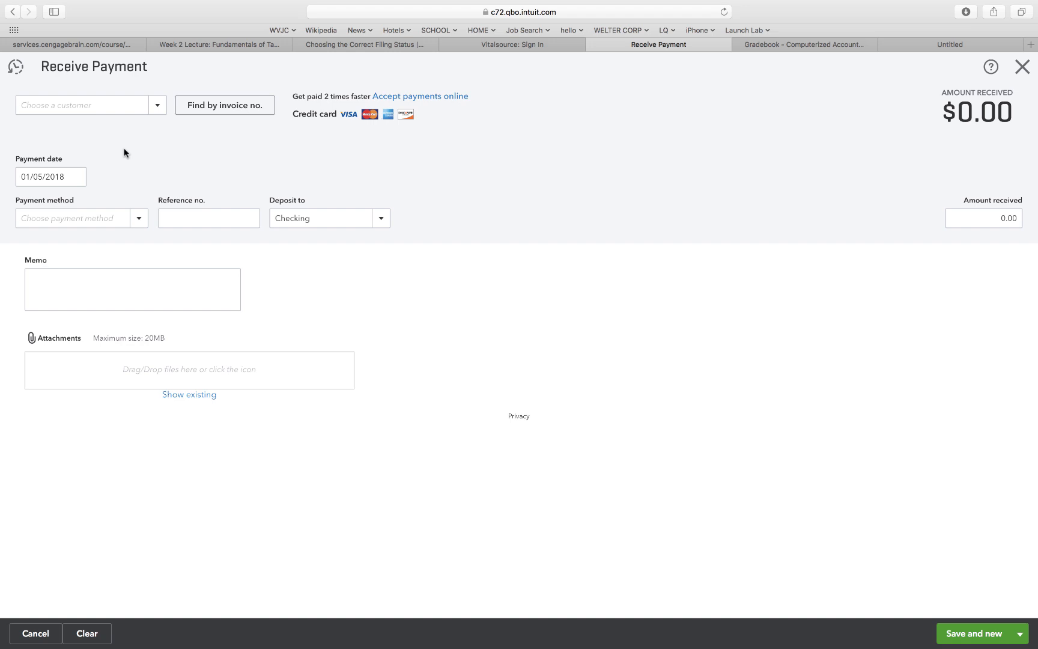
left_click(144, 103)
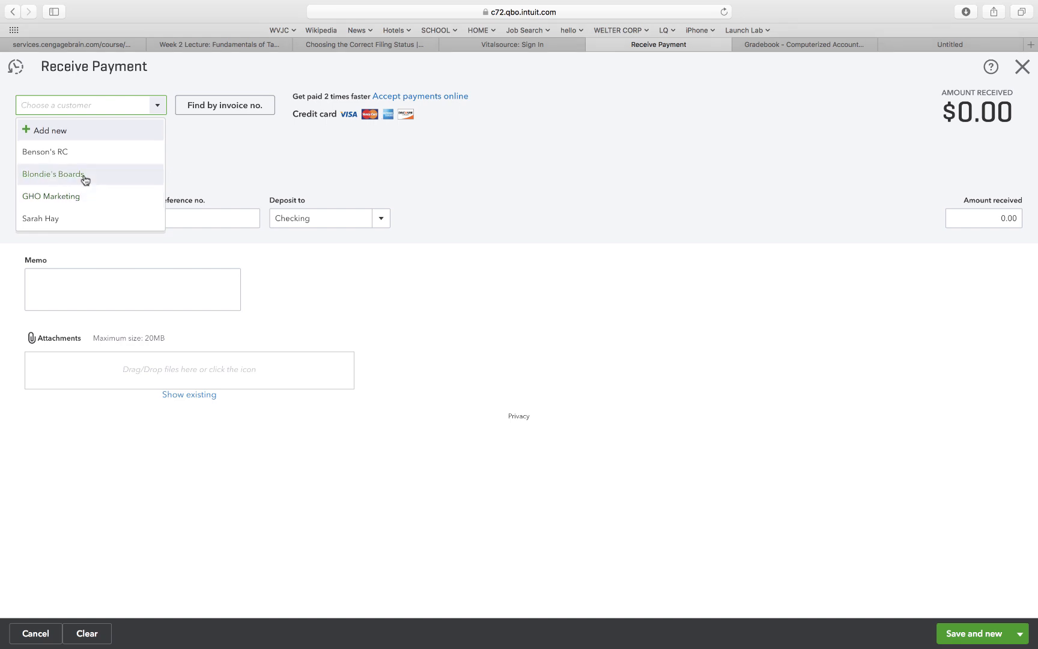
left_click(85, 176)
left_click(157, 148)
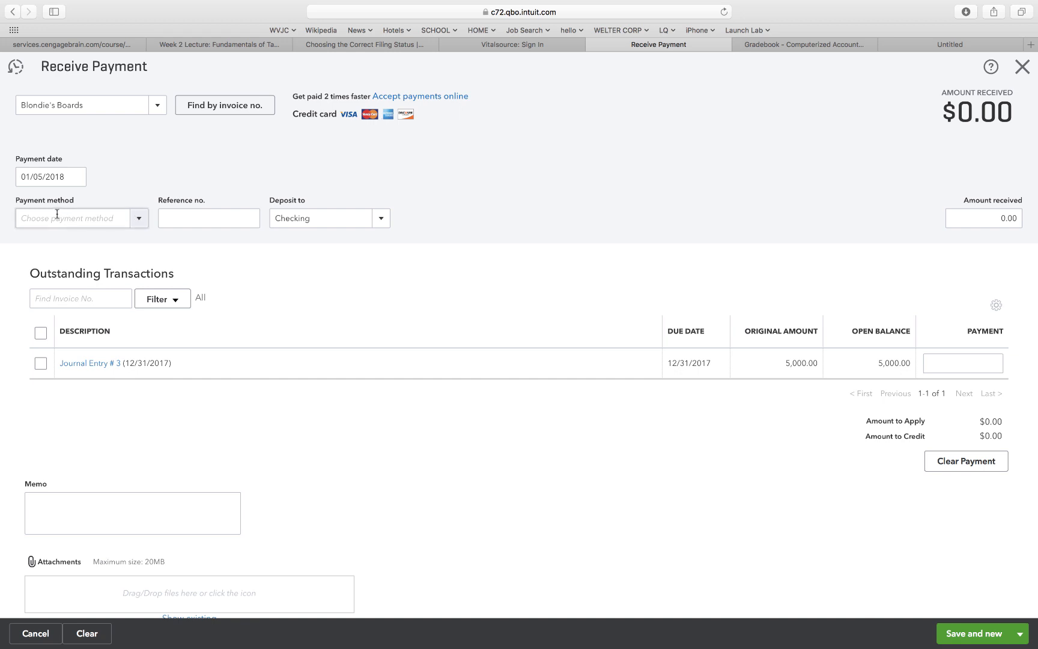
Set the payment to Check, reference no. 984, deposited to Undeposited Funds.
left_click(141, 223)
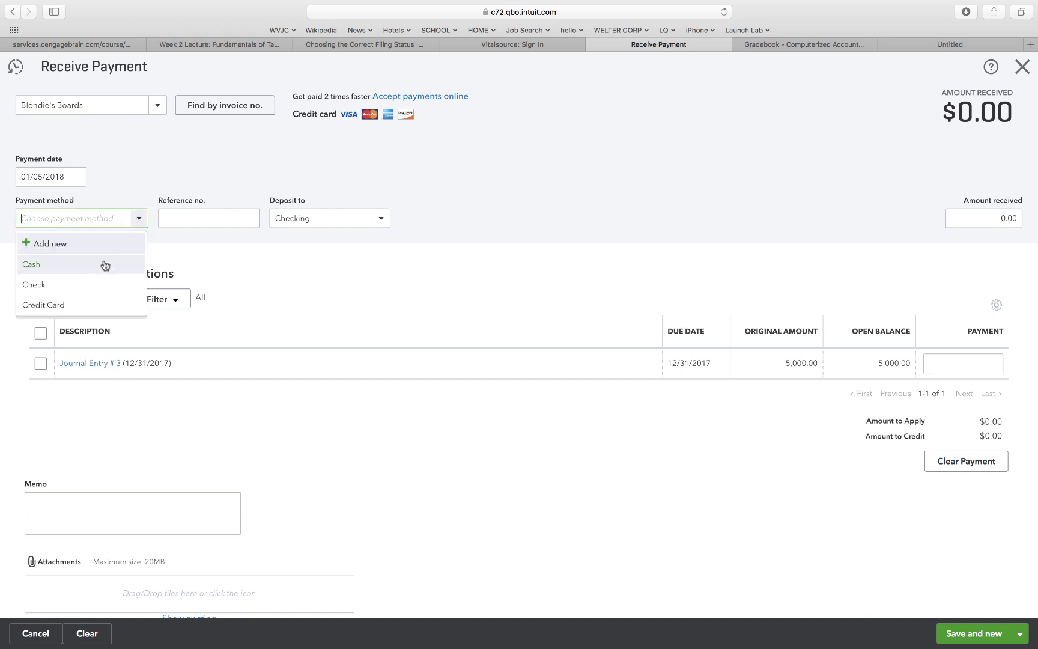
left_click(84, 287)
left_click(175, 222)
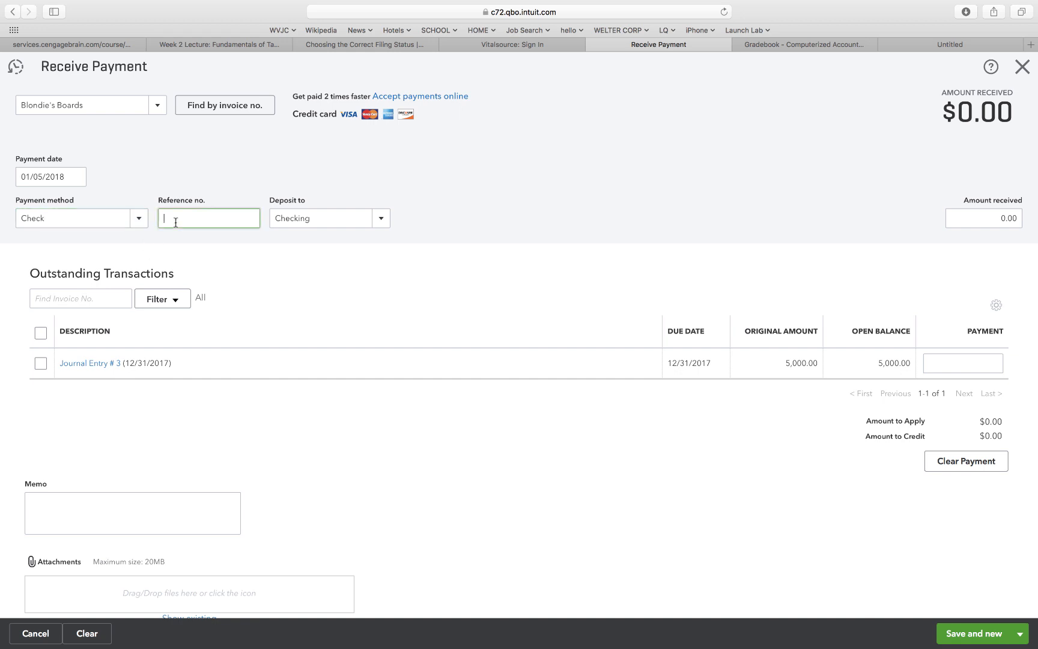
type("984")
left_click(380, 218)
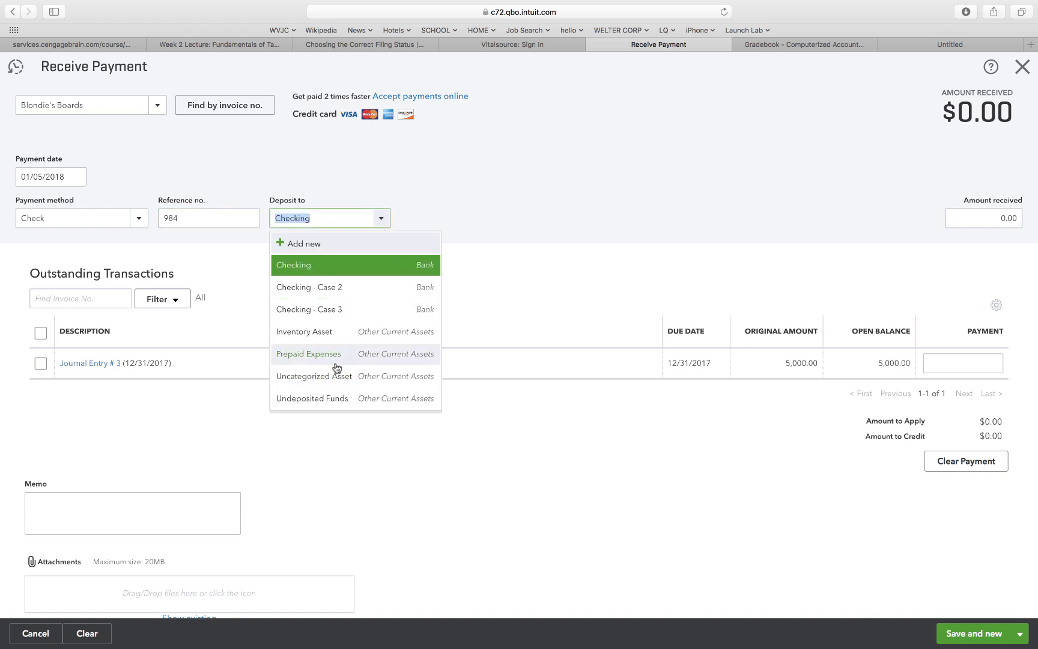
left_click(319, 399)
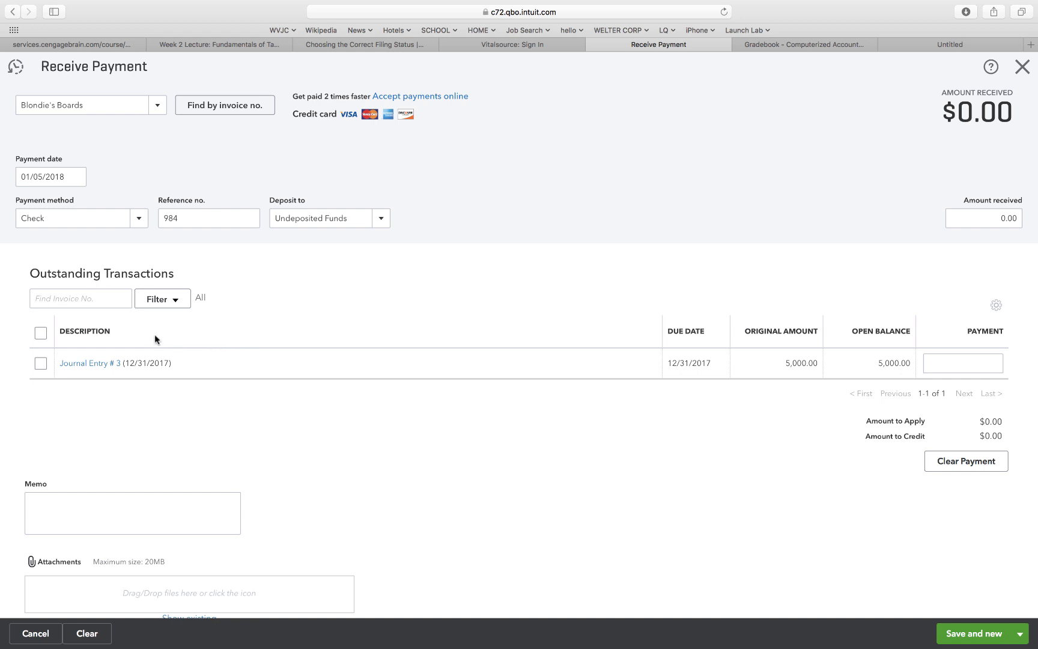
Apply the 5,000.00 payment to Journal Entry #3 and save, opening a new blank payment.
left_click(179, 219)
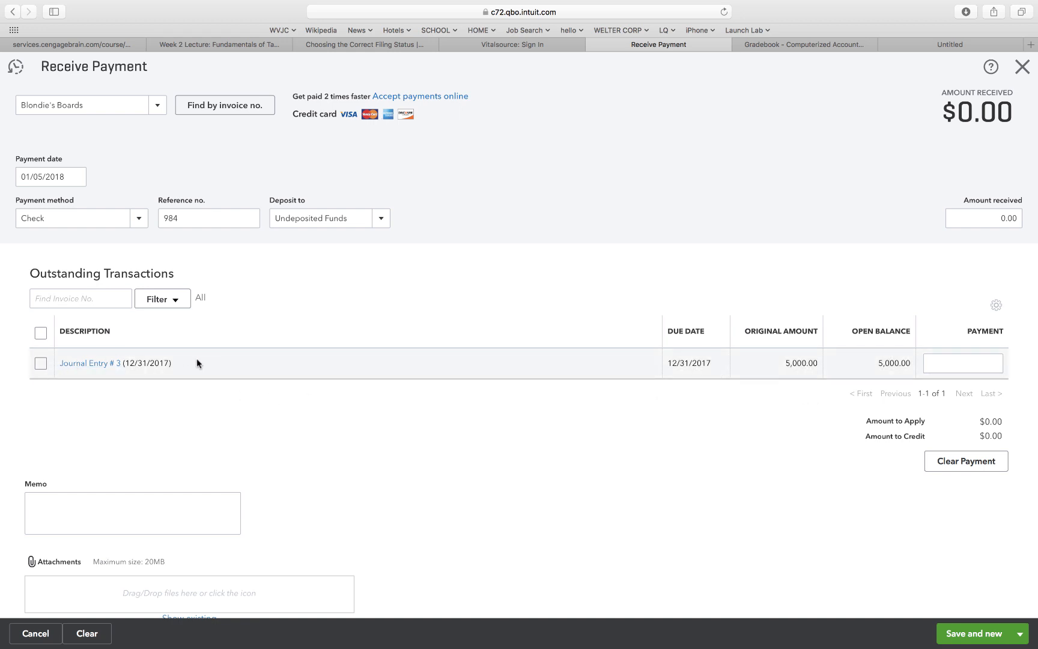
left_click(39, 364)
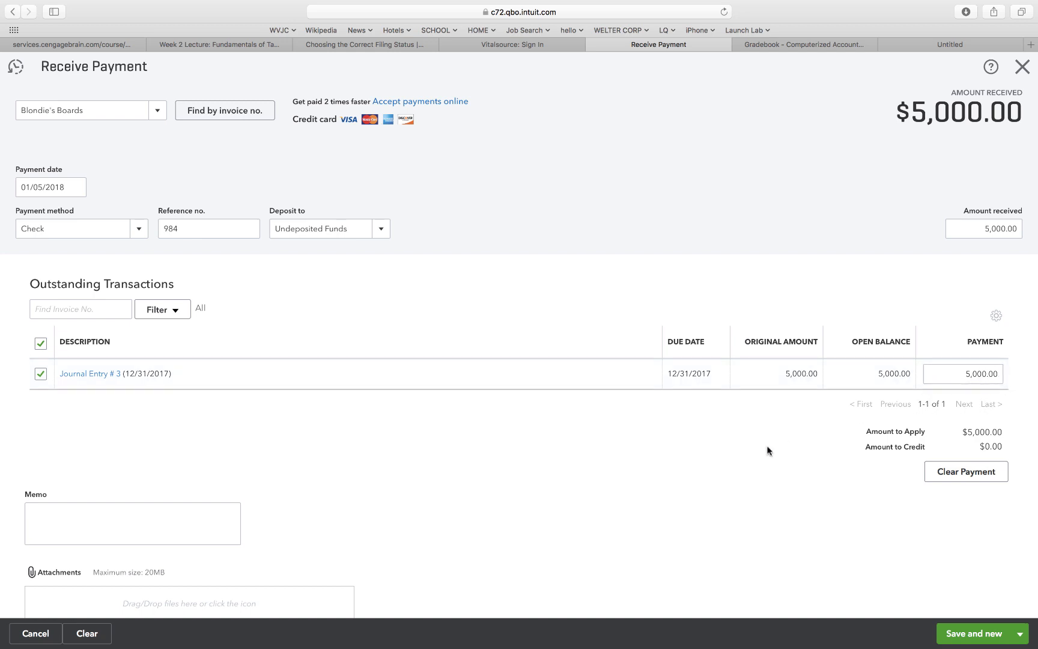
scroll(767, 450, "down", 2)
scroll(1000, 185, "up", 2)
scroll(573, 505, "down", 2)
mouse_move(983, 637)
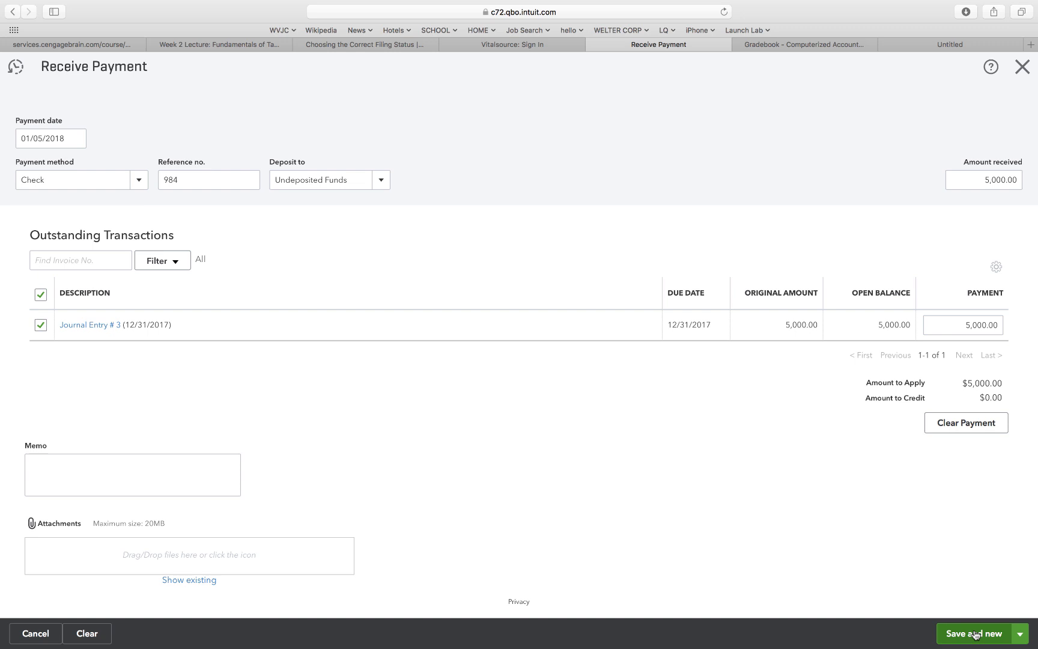
left_click(974, 635)
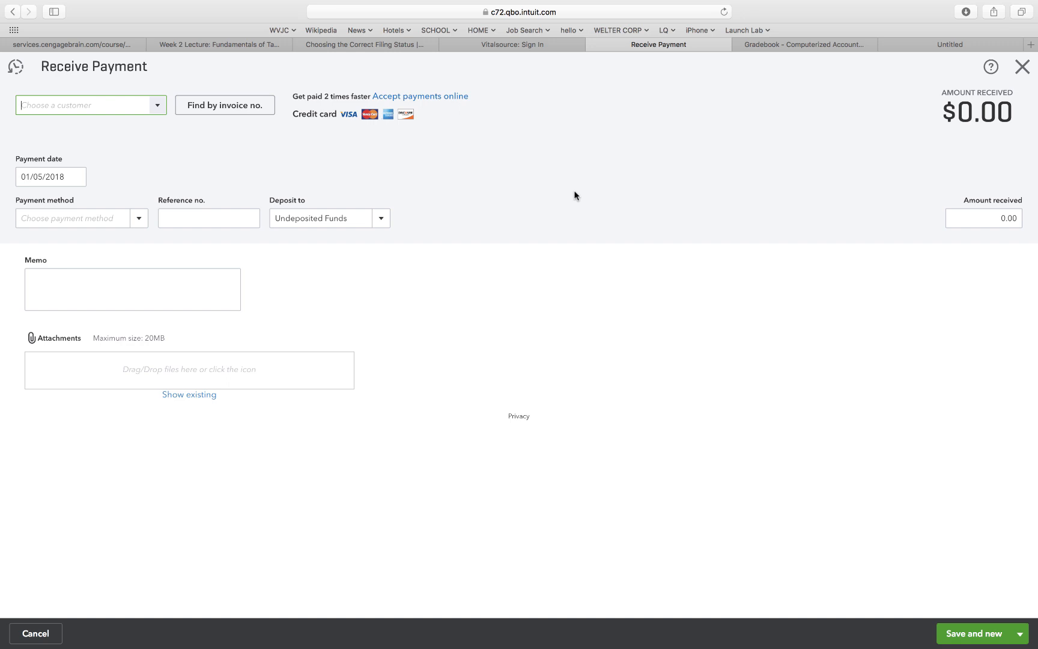
Close the blank payment and start a Checking bank deposit dated 01/08/2018.
left_click(1023, 67)
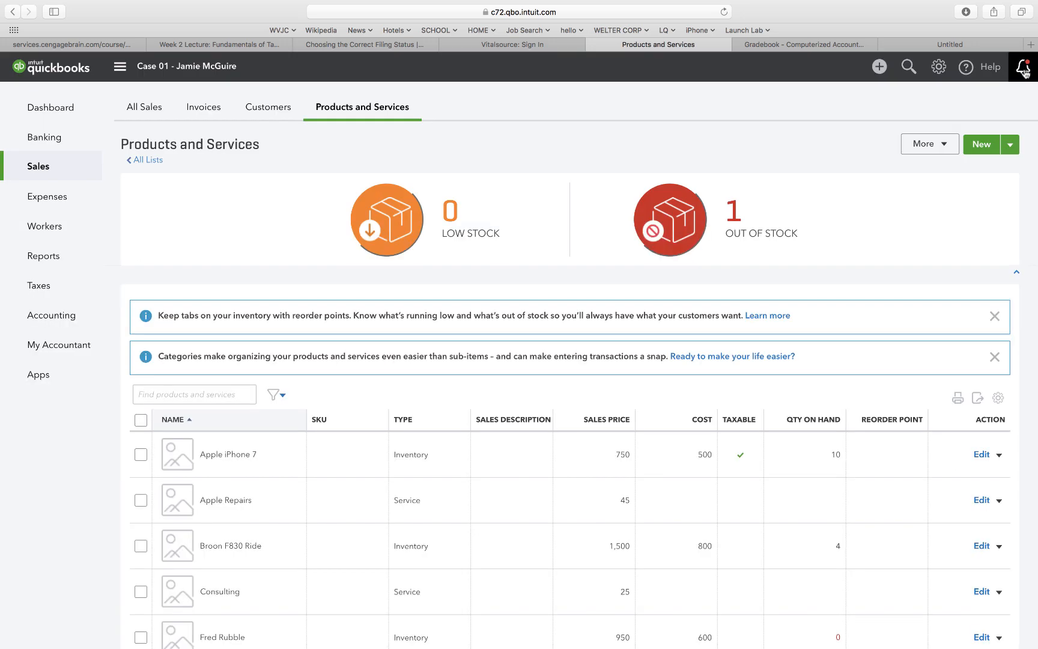
left_click(878, 67)
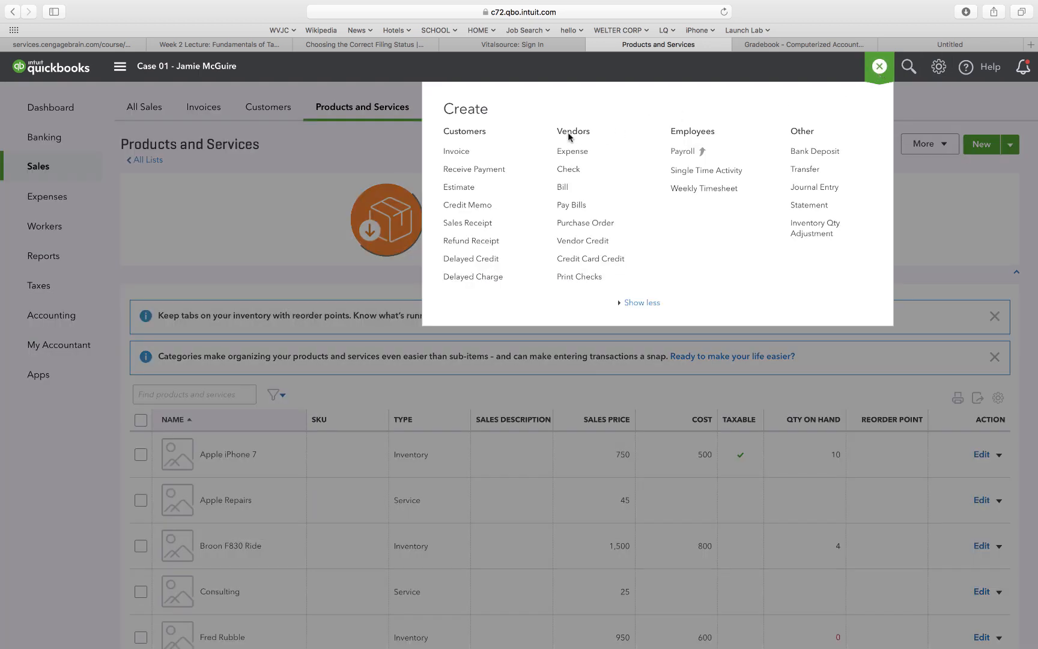
left_click(804, 152)
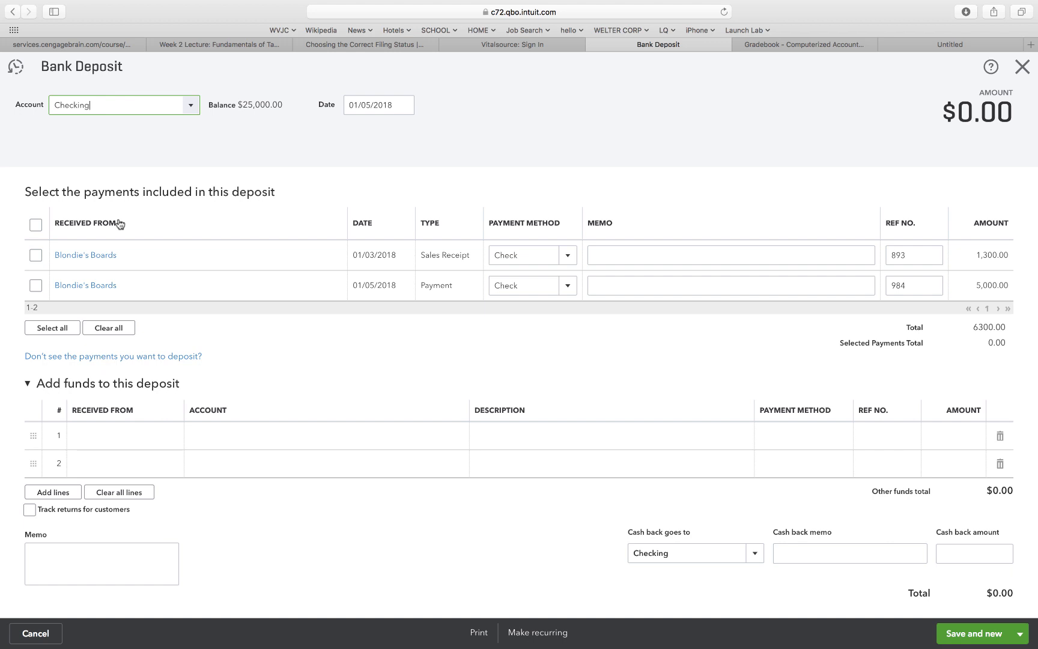
left_click(369, 102)
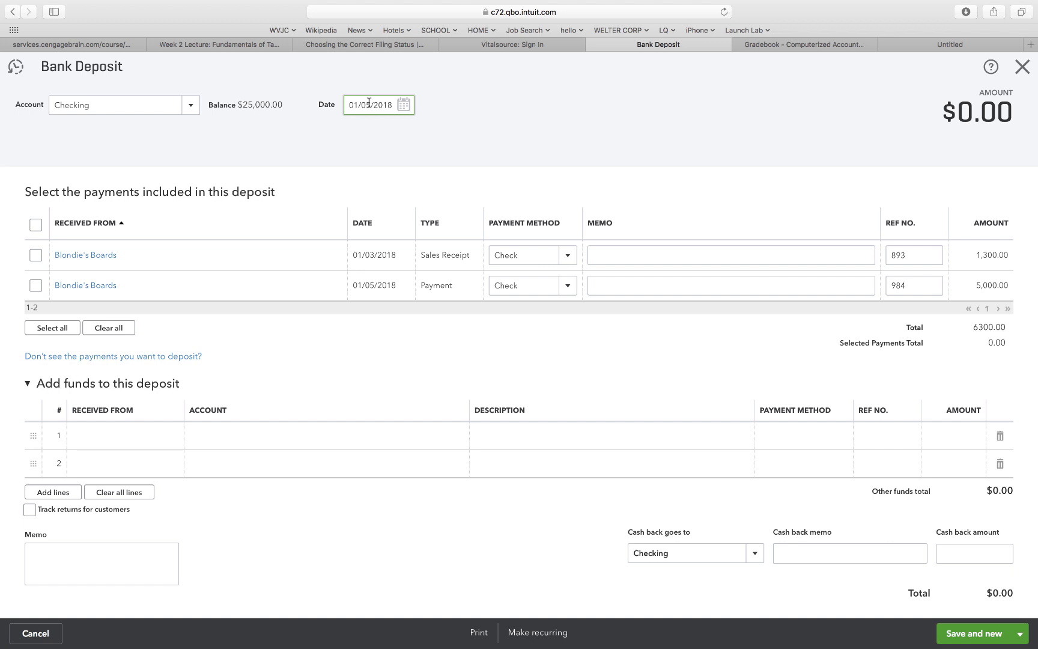
key("BackSpace")
type("8")
left_click(401, 140)
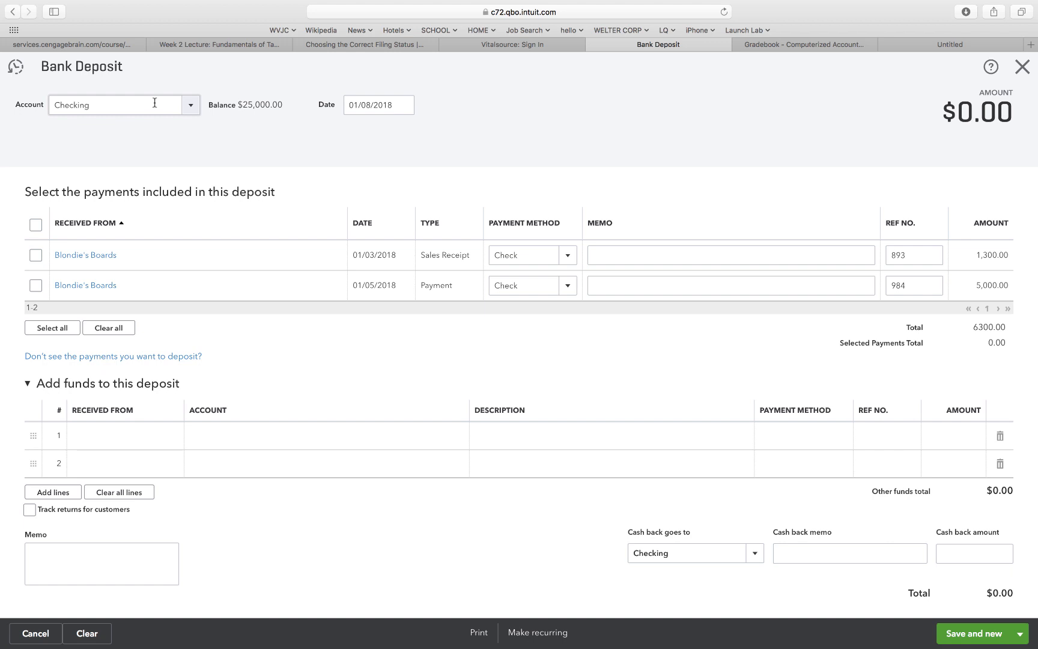
left_click(191, 107)
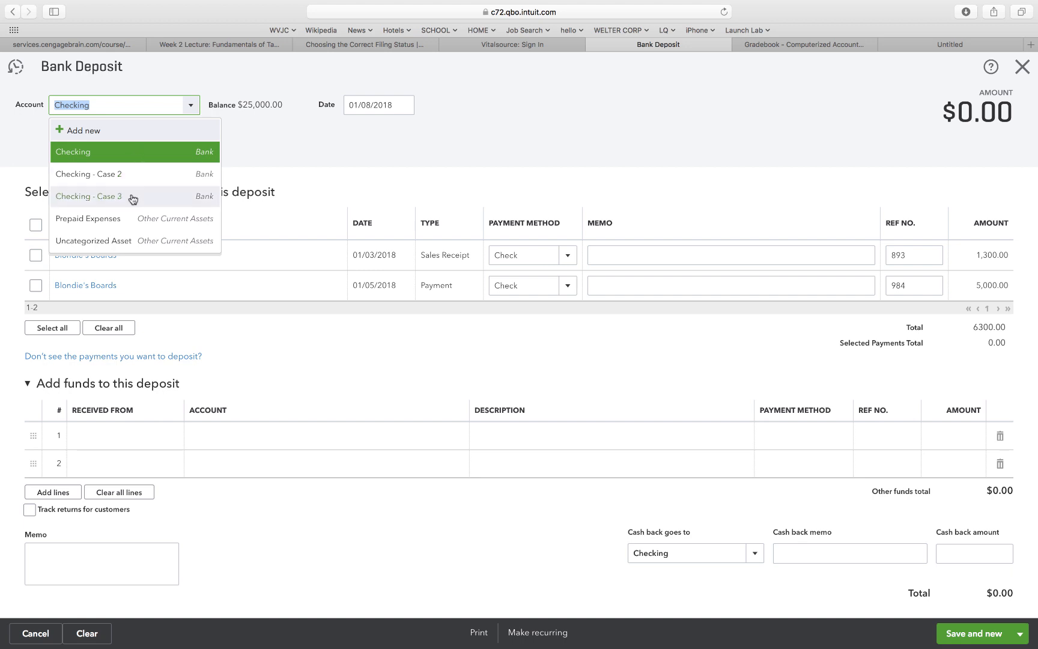
Deposit the $1,300.00 check 893 sales receipt into Checking and start a new deposit.
left_click(138, 155)
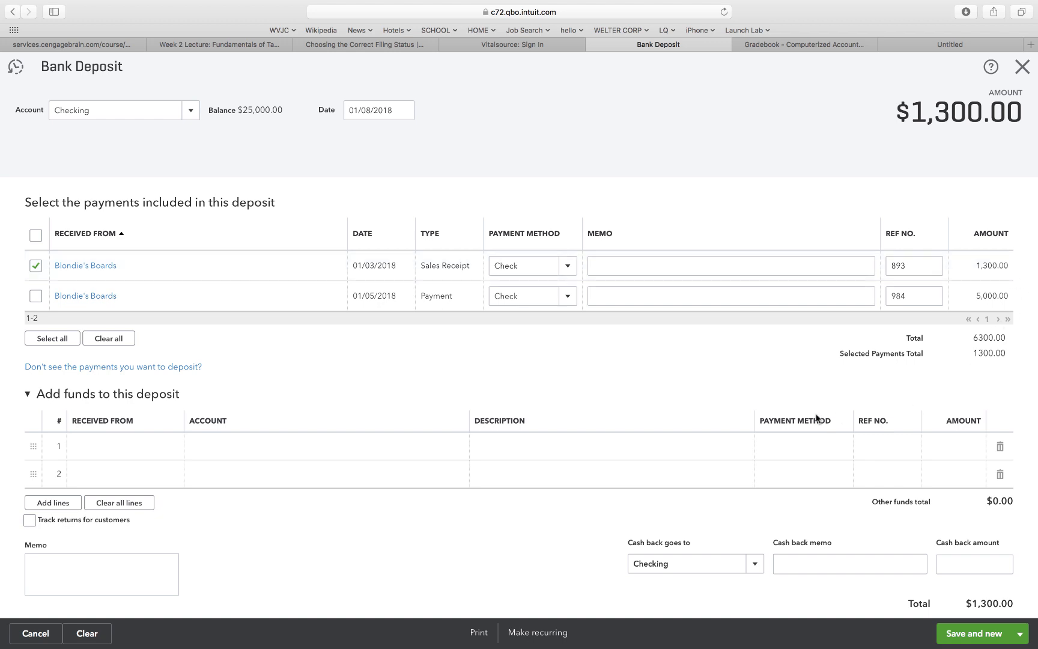
scroll(632, 386, "down", 4)
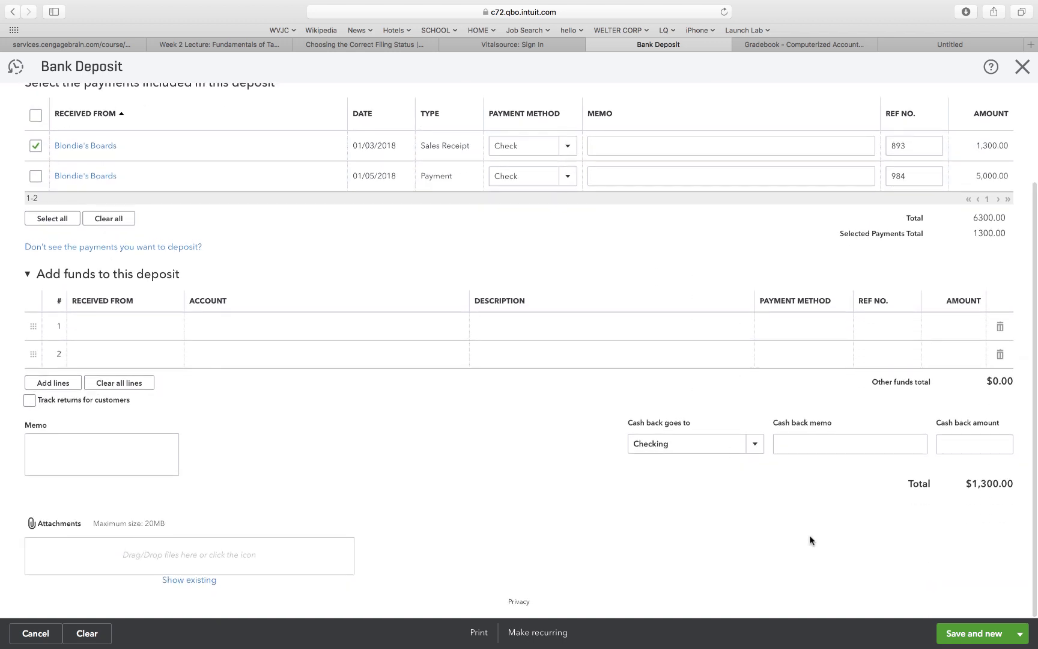
left_click(966, 638)
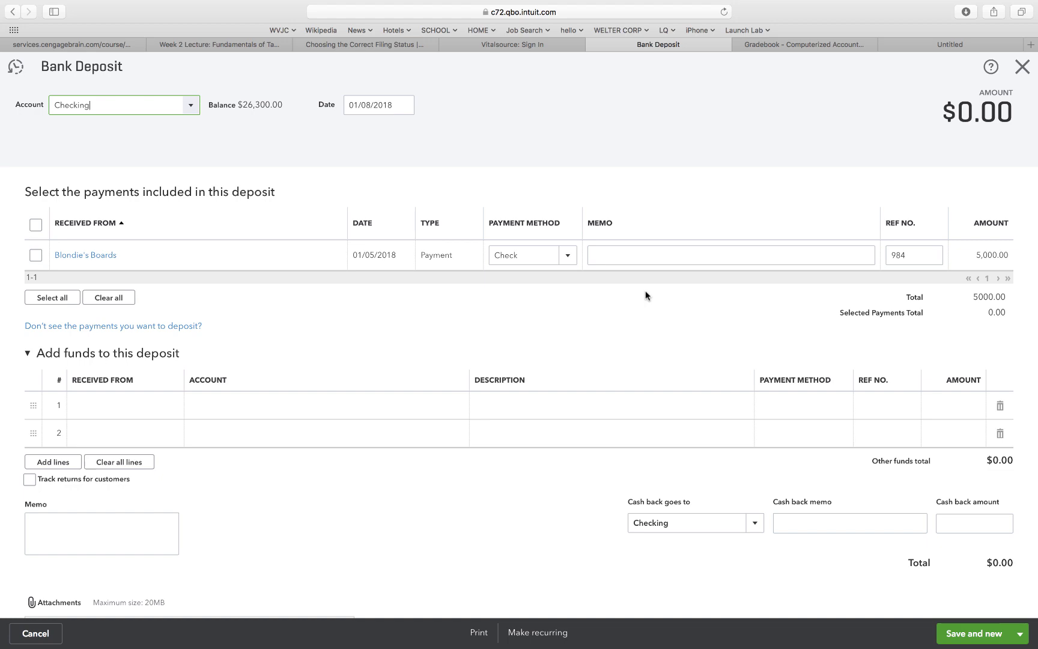
Discard the blank deposit and open the Trial Balance report from Reports.
left_click(1024, 66)
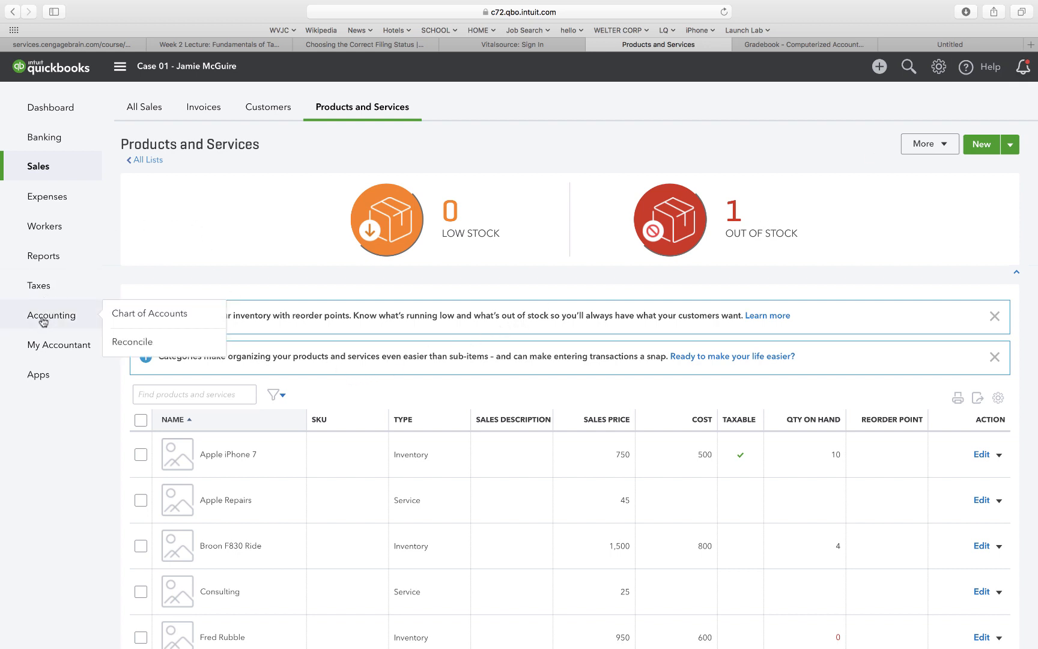
left_click(43, 259)
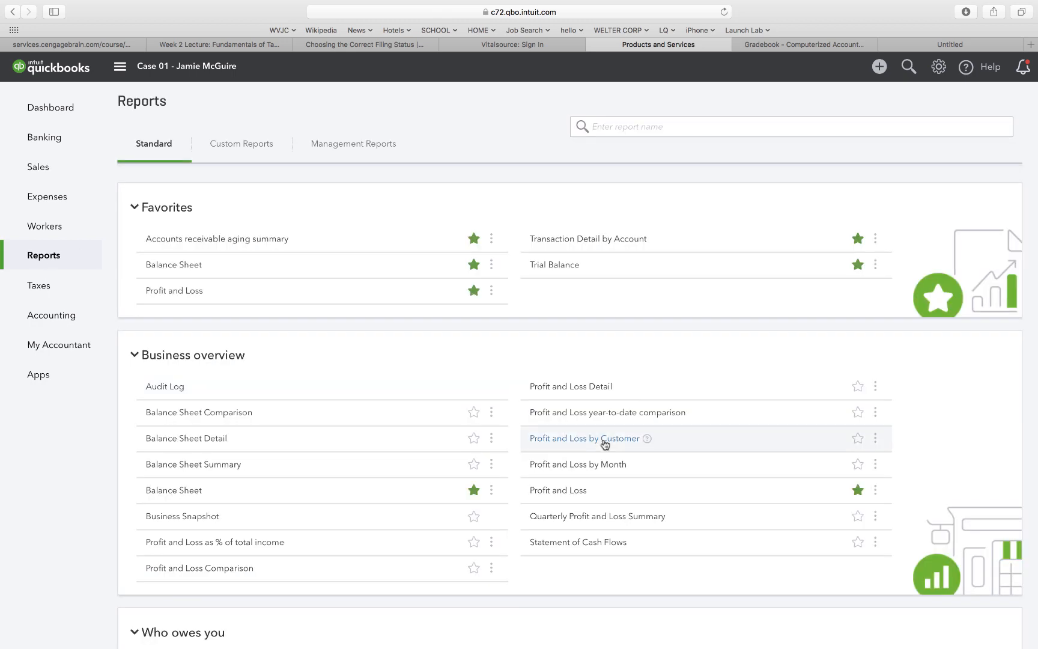
scroll(603, 444, "down", 15)
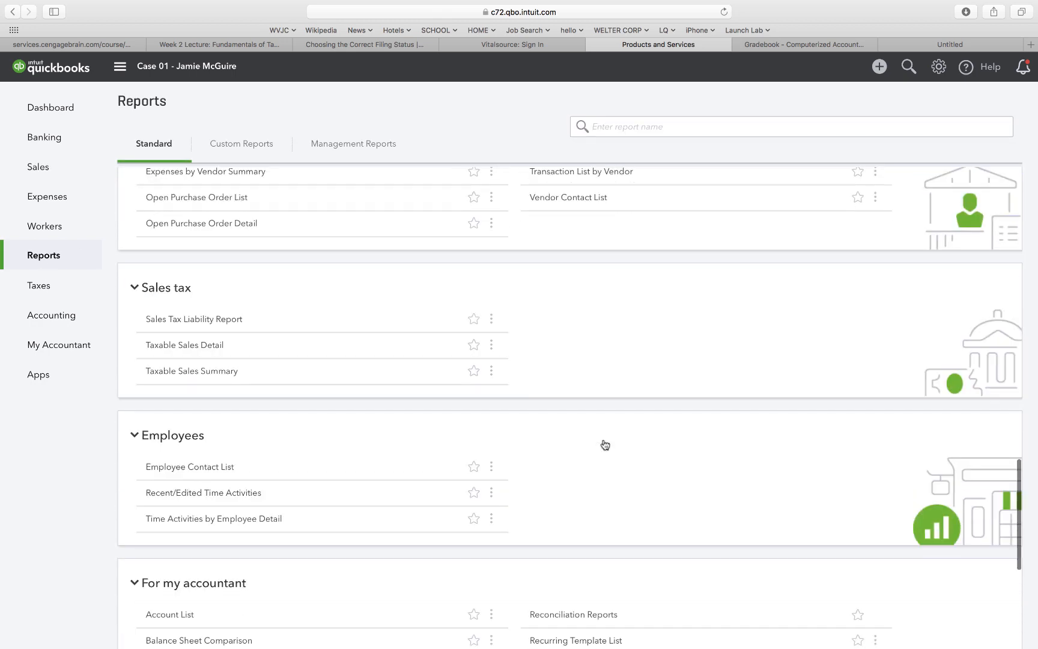
scroll(602, 509, "down", 5)
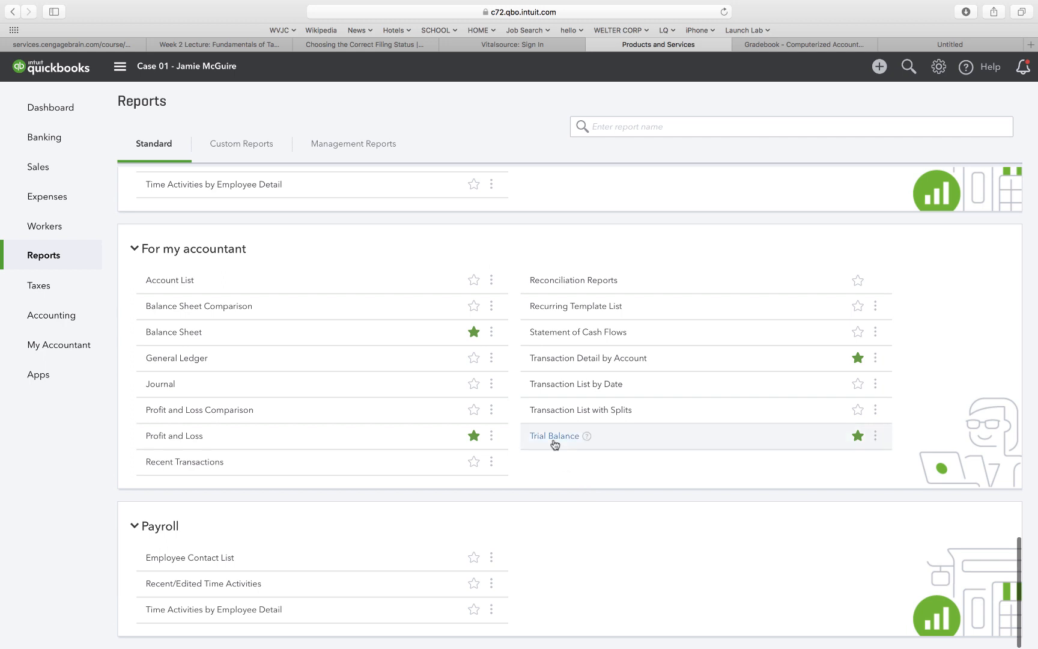
left_click(554, 437)
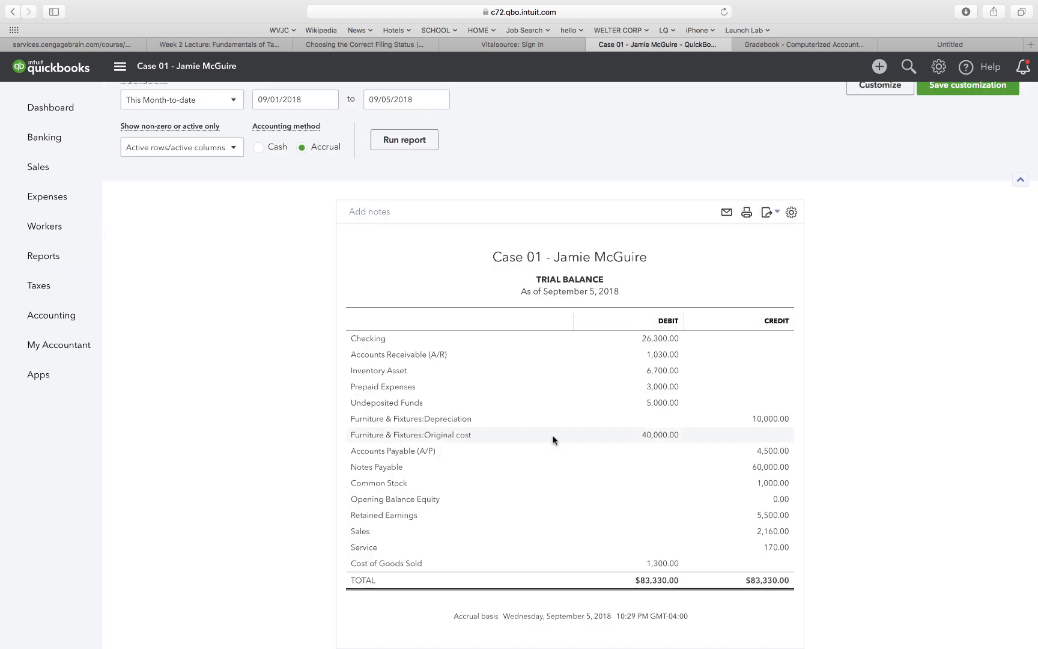
Run the Trial Balance for a custom period, 12/31/2017 to 12/30/2018.
left_click(232, 100)
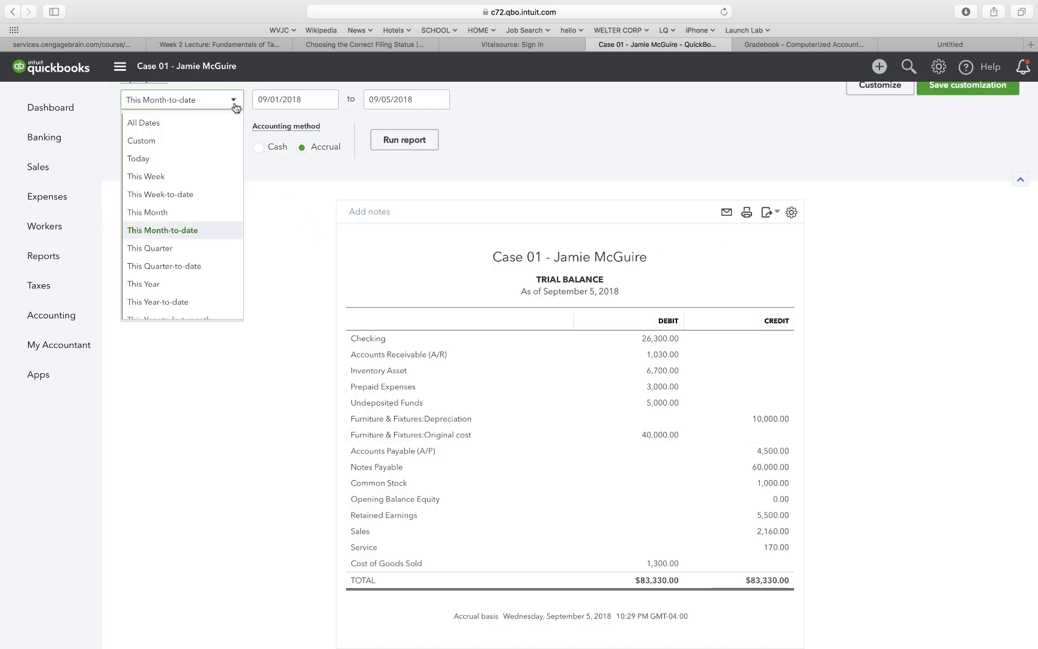
left_click(198, 146)
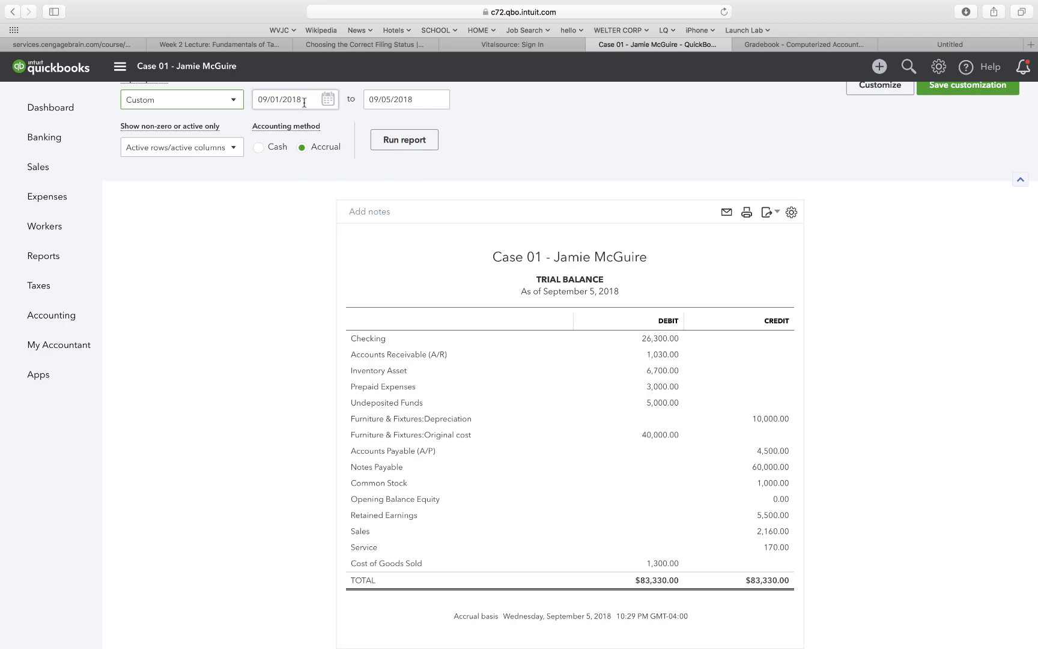
left_click_drag(305, 101, 250, 100)
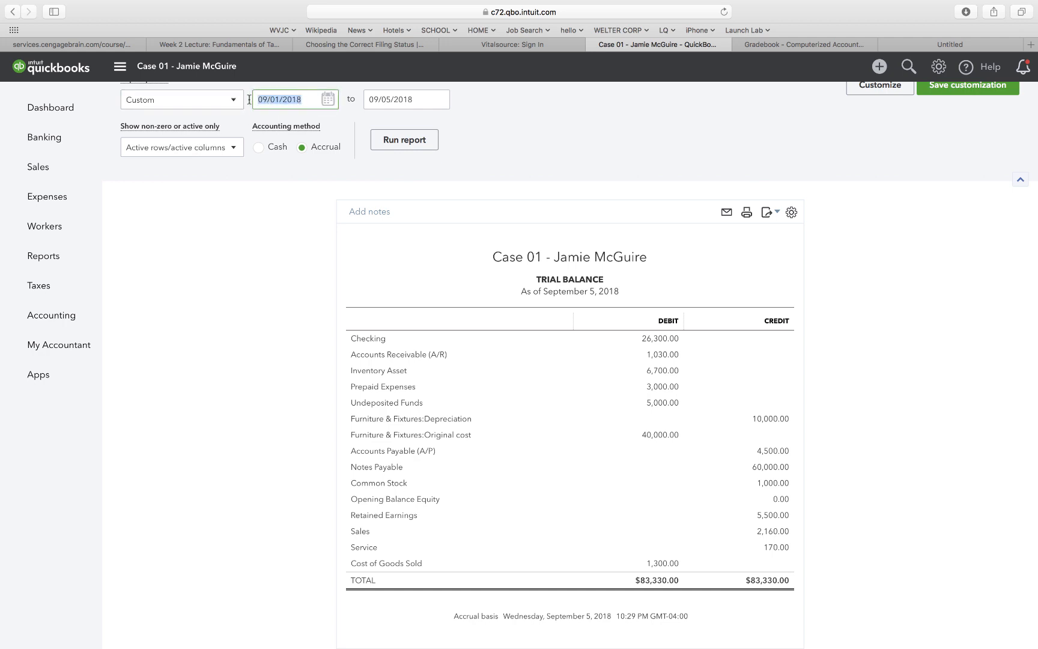
type("12")
left_click(420, 100)
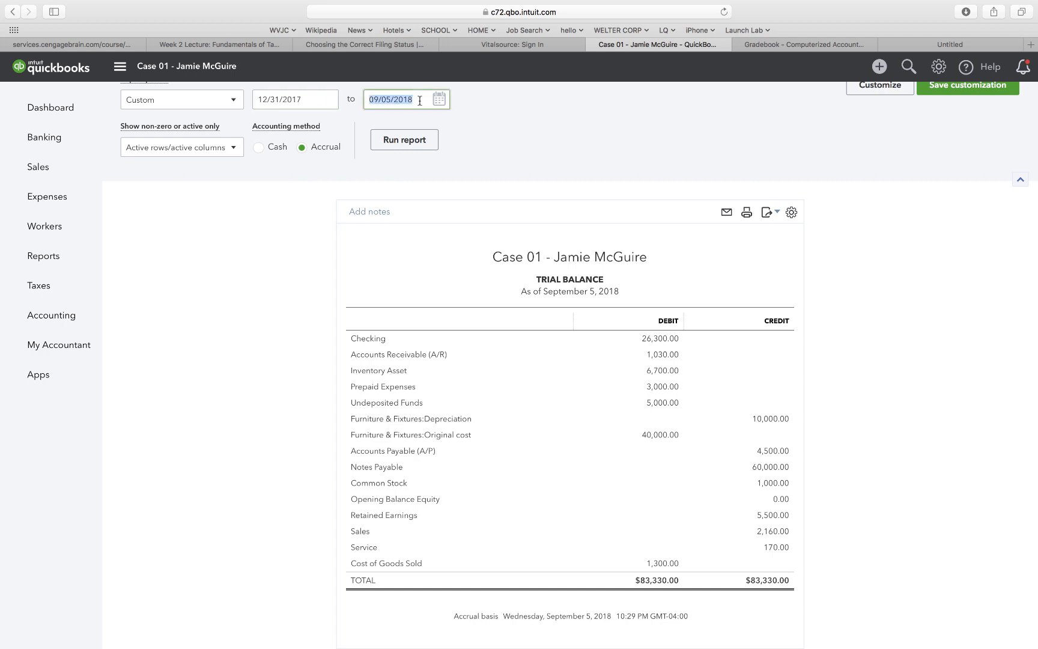
type("12/30/")
left_click(492, 128)
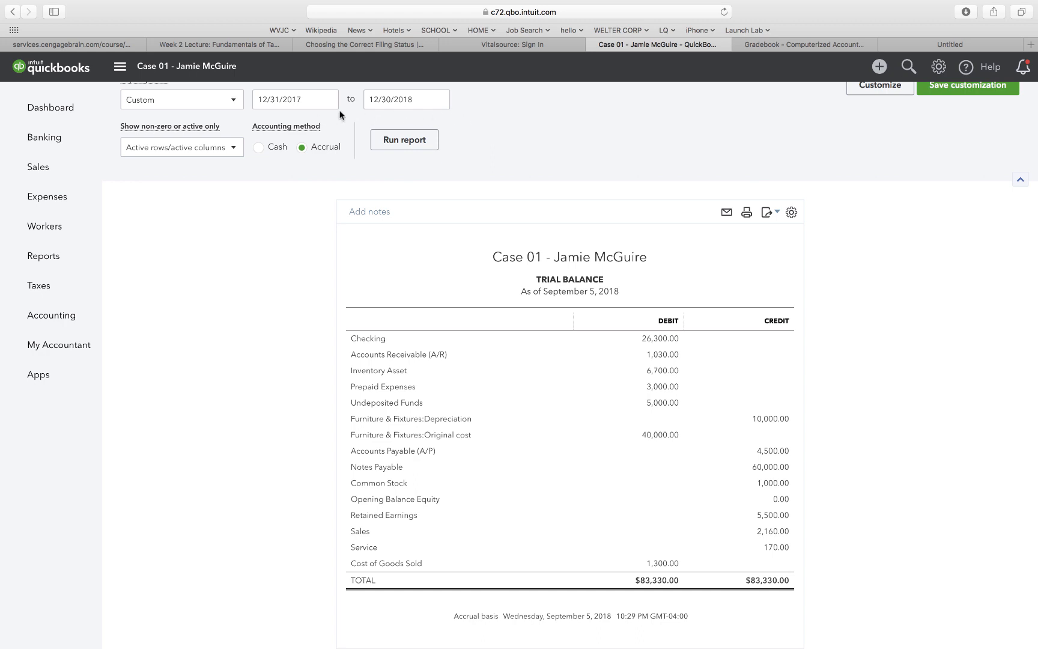
left_click(391, 140)
left_click(416, 99)
left_click(486, 121)
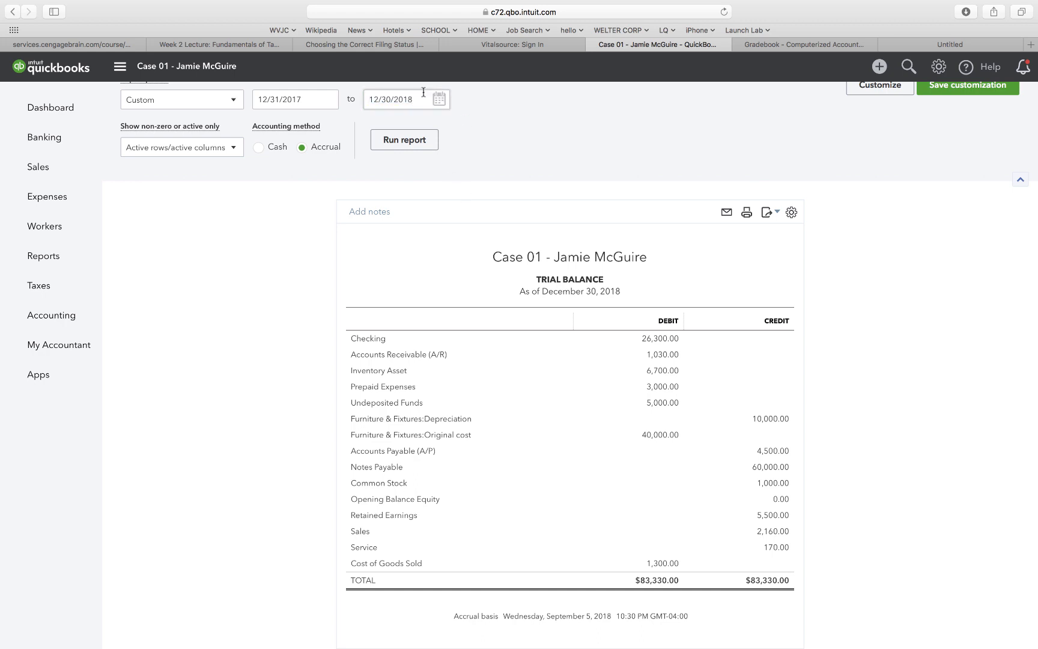
left_click(768, 212)
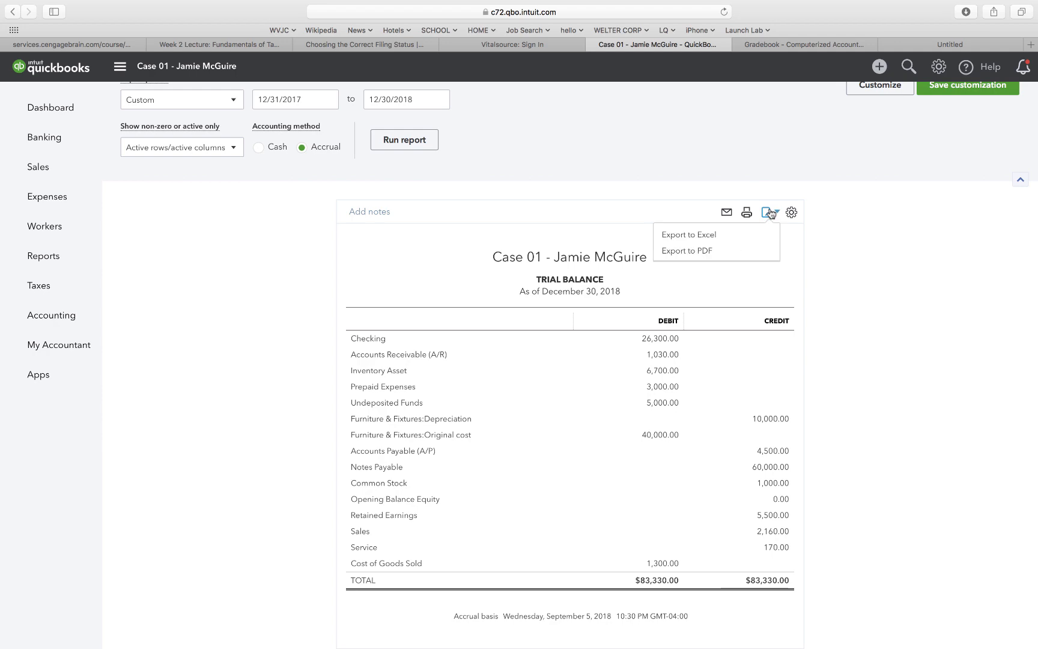
Export the Trial Balance to PDF and save it as TrialBalance.pdf.
left_click(691, 252)
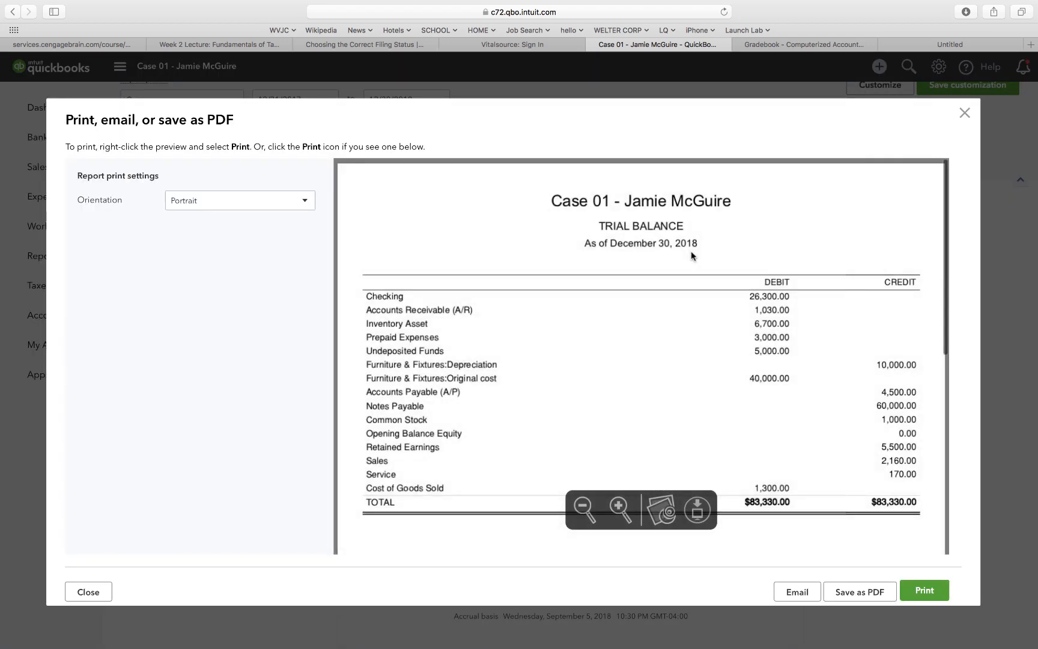
left_click(868, 596)
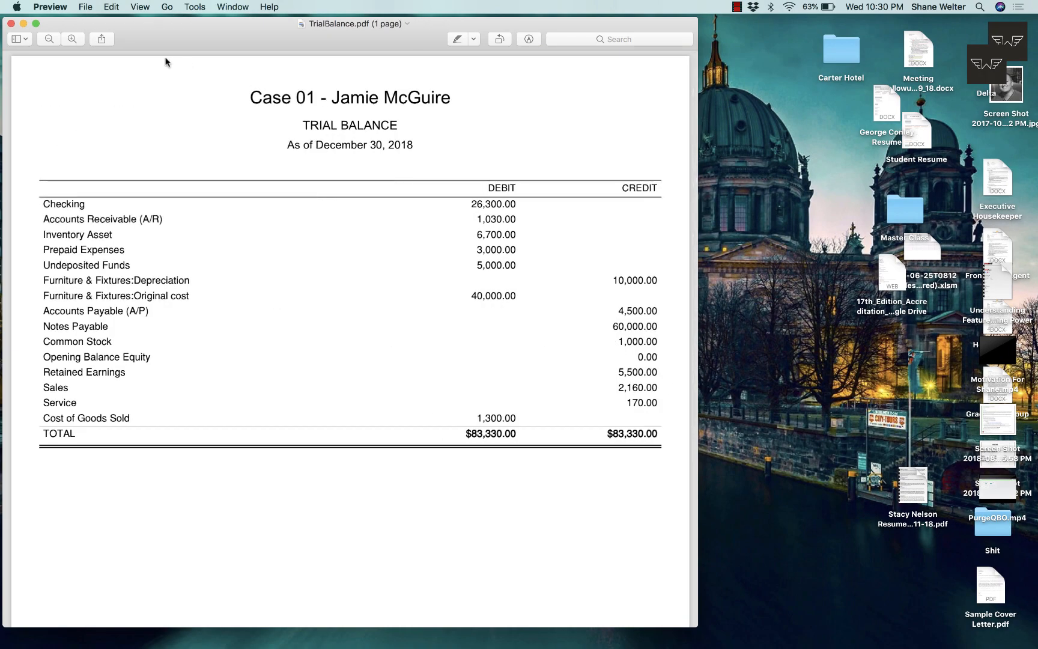
After checking TrialBalance.pdf in Preview, switch back to the QuickBooks browser window.
key("ctrl+Right")
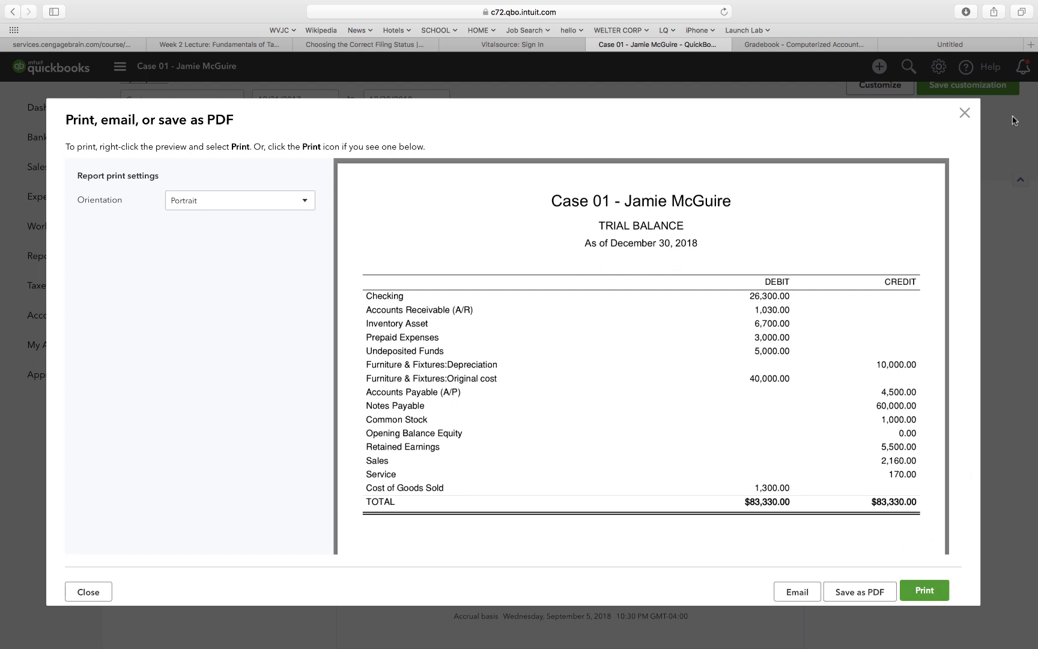
Close the Print, email, or save as PDF window to return to the Trial Balance.
left_click(966, 113)
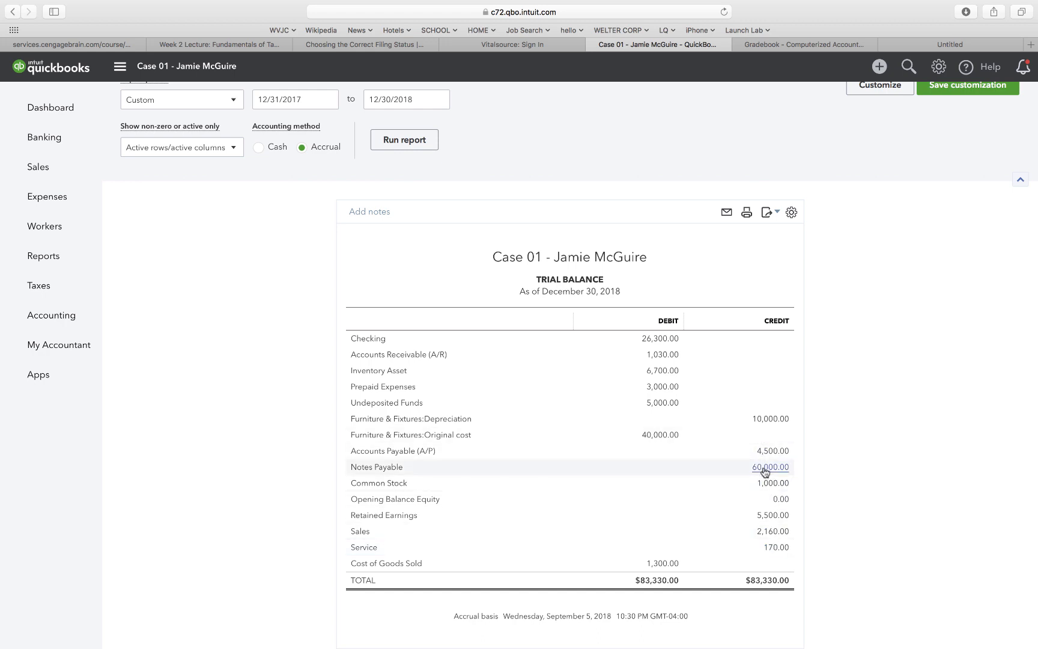
Drill into the 1,030.00 Accounts Receivable debit on the Trial Balance.
left_click(664, 355)
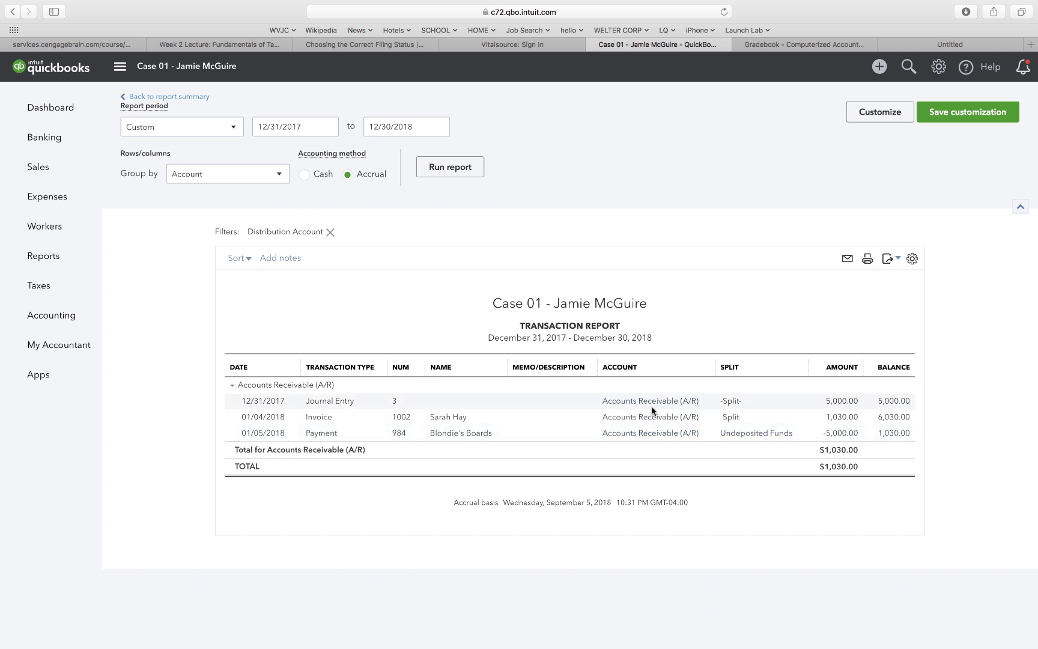
left_click(841, 402)
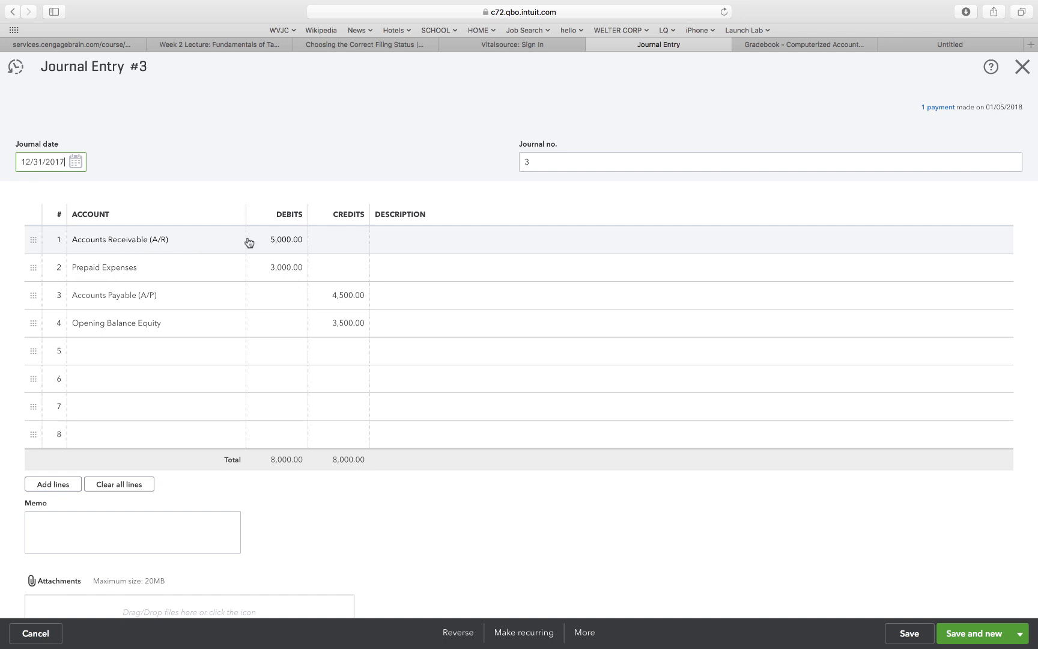
scroll(233, 233, "right", 10)
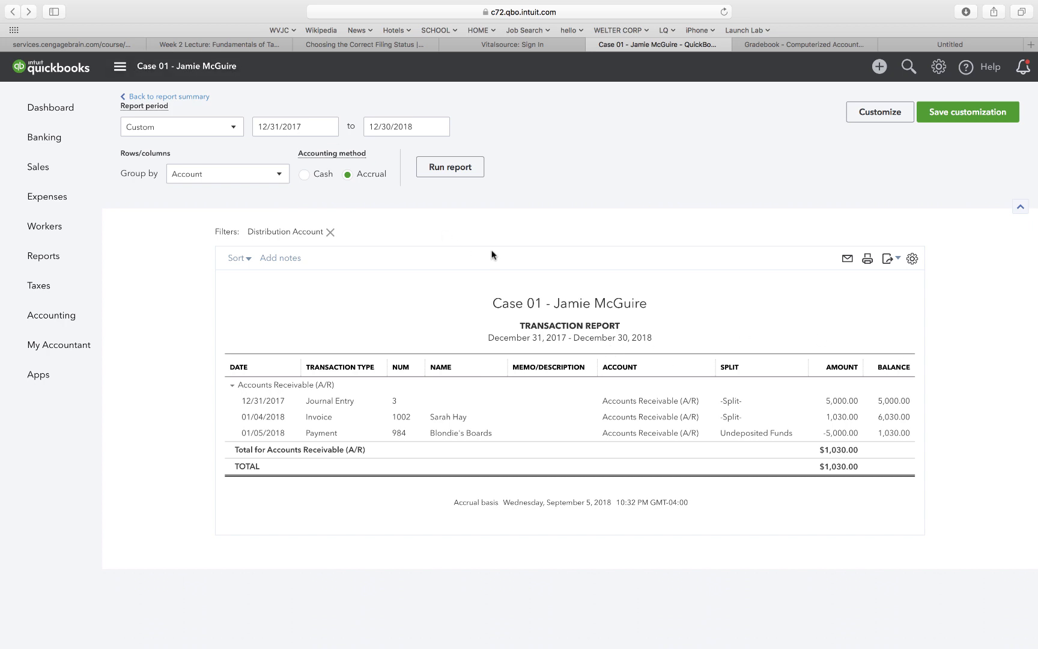
Go back from the receivables drill-down to the Trial Balance, then to the reports list.
left_click(14, 13)
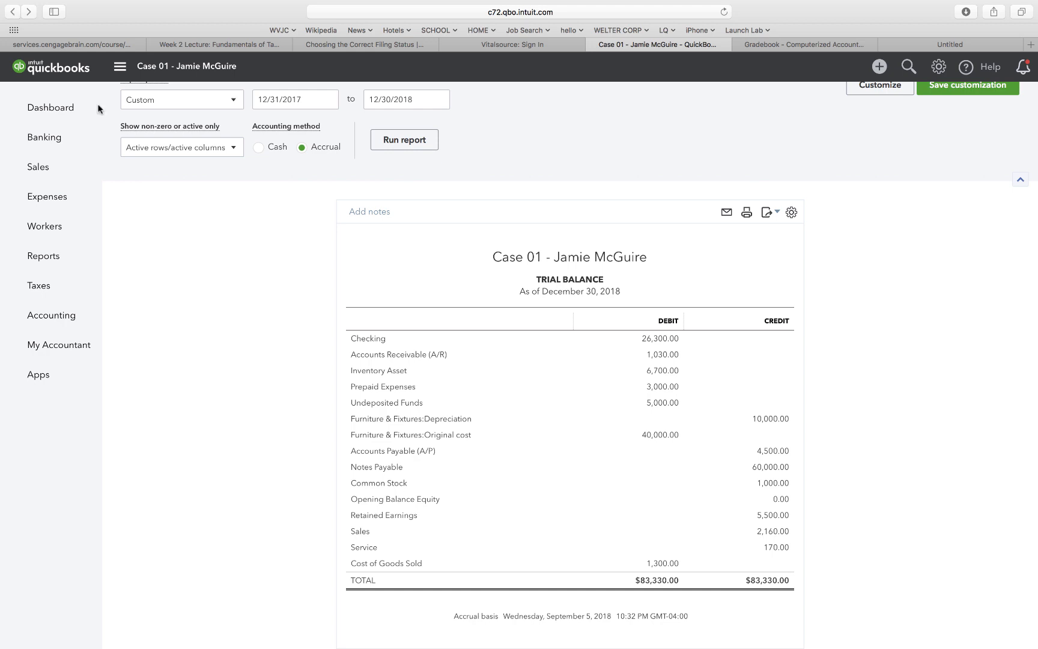
scroll(217, 238, "up", 1)
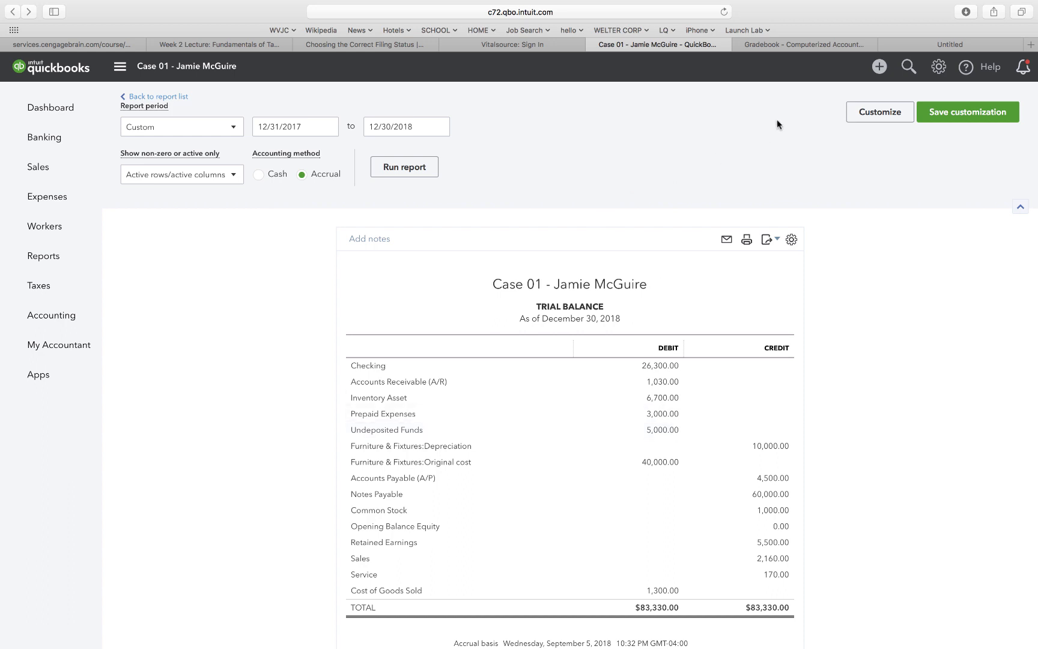
left_click(148, 98)
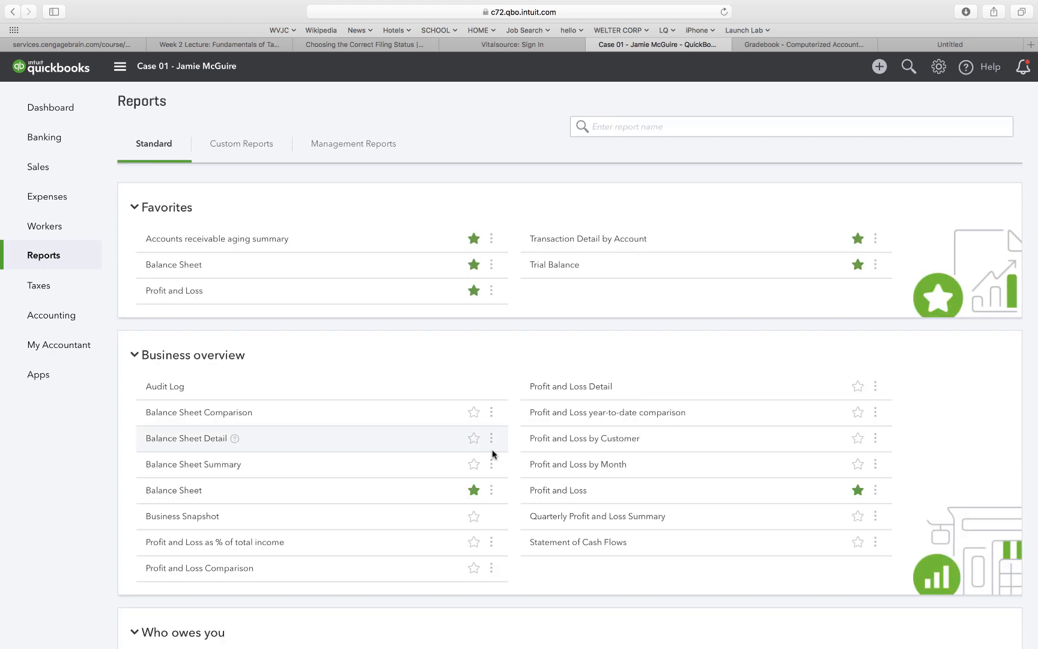
Run Transaction Detail by Account for a custom period, 12/31/2017 to 12/30/2018.
scroll(493, 453, "down", 20)
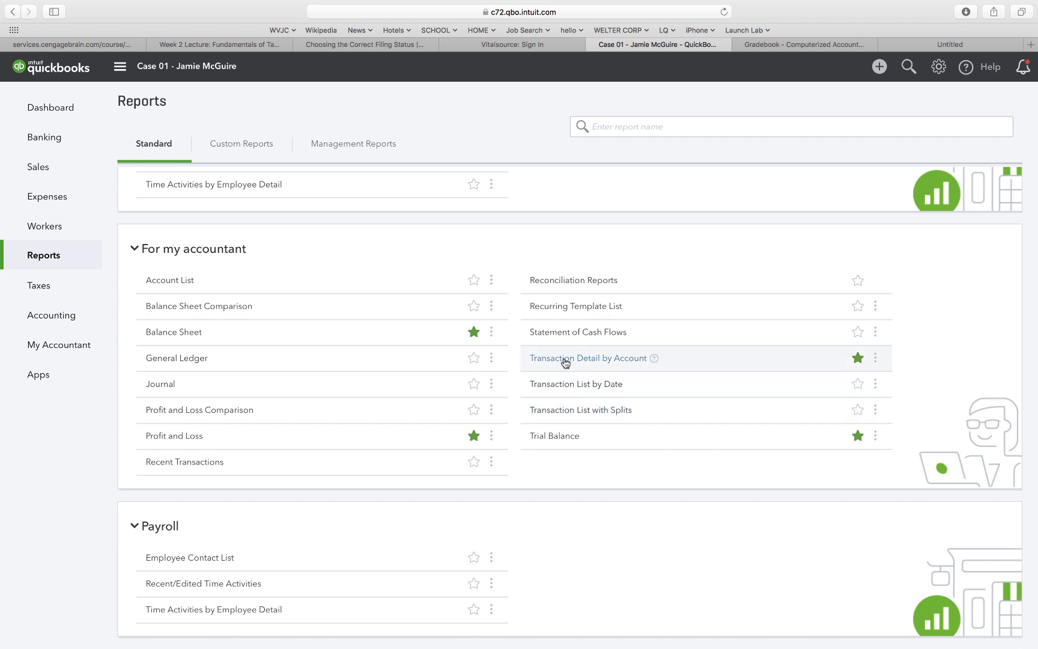
left_click(566, 358)
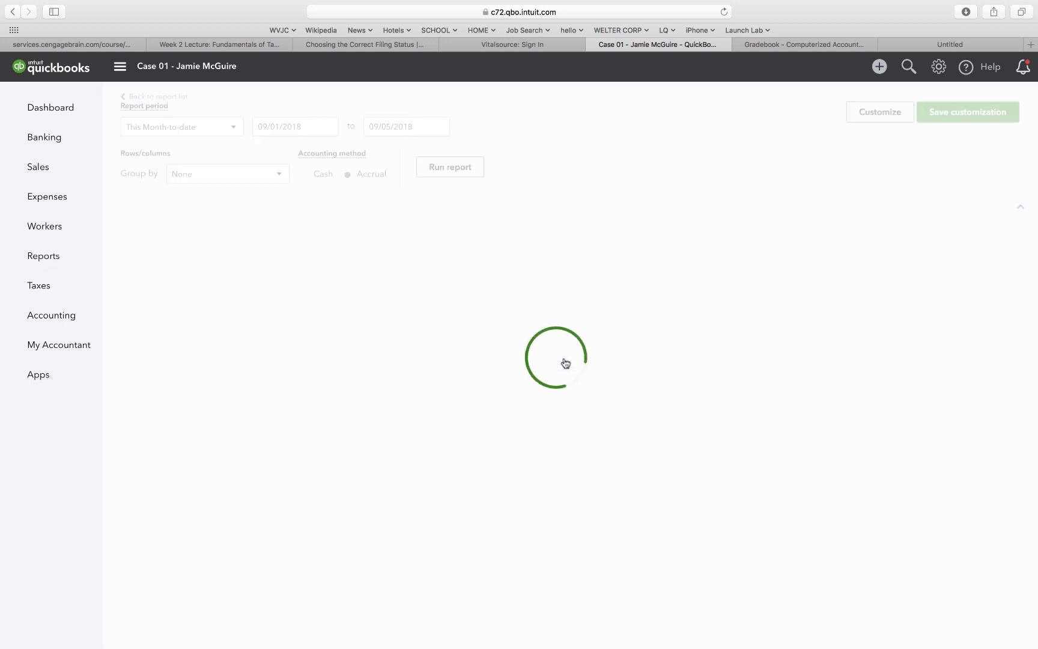
left_click(233, 127)
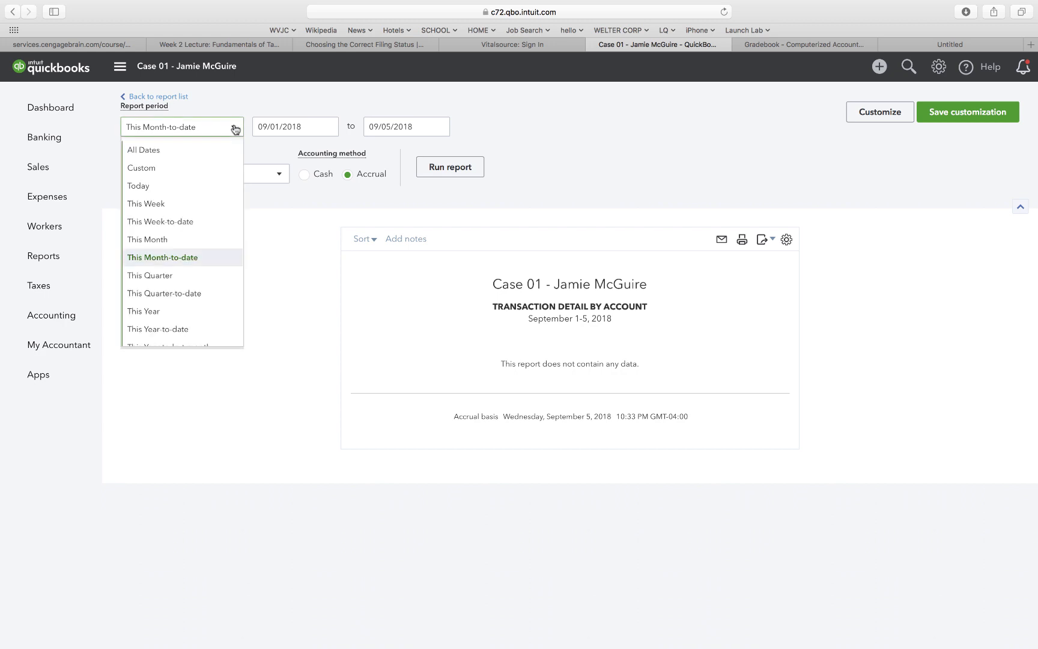
left_click(195, 165)
left_click_drag(308, 127, 241, 124)
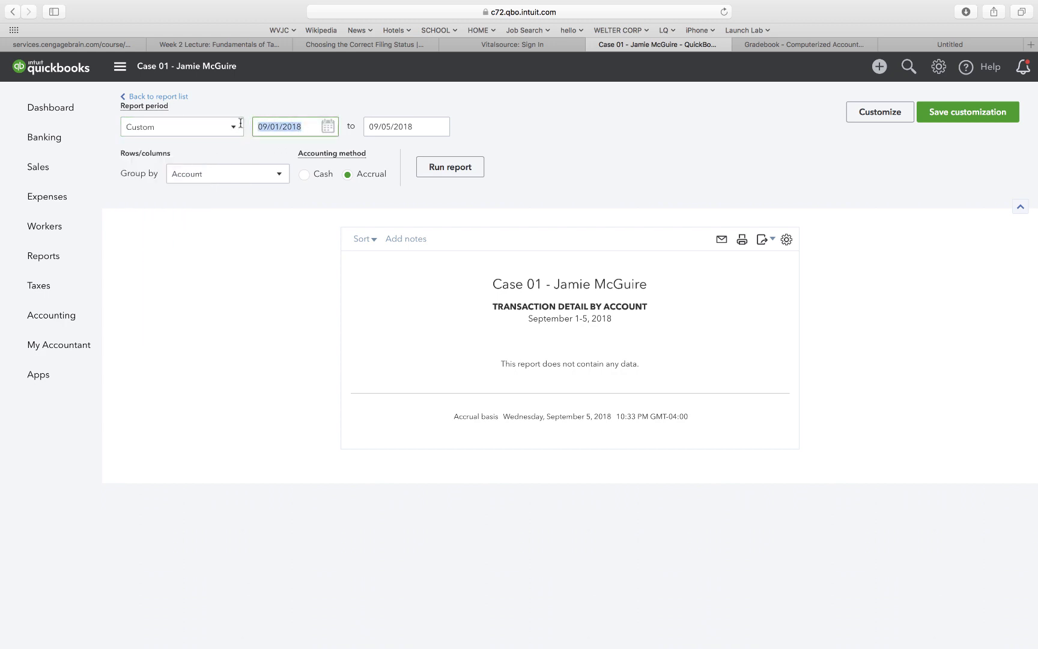
type("12/31/17")
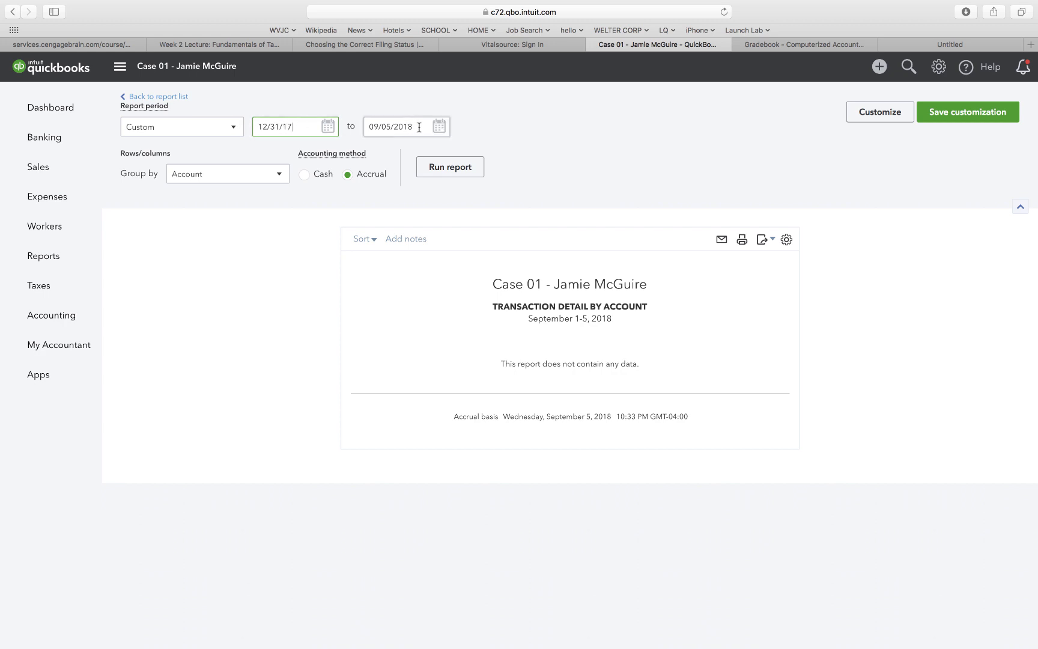
left_click_drag(419, 127, 340, 123)
type("12/30/")
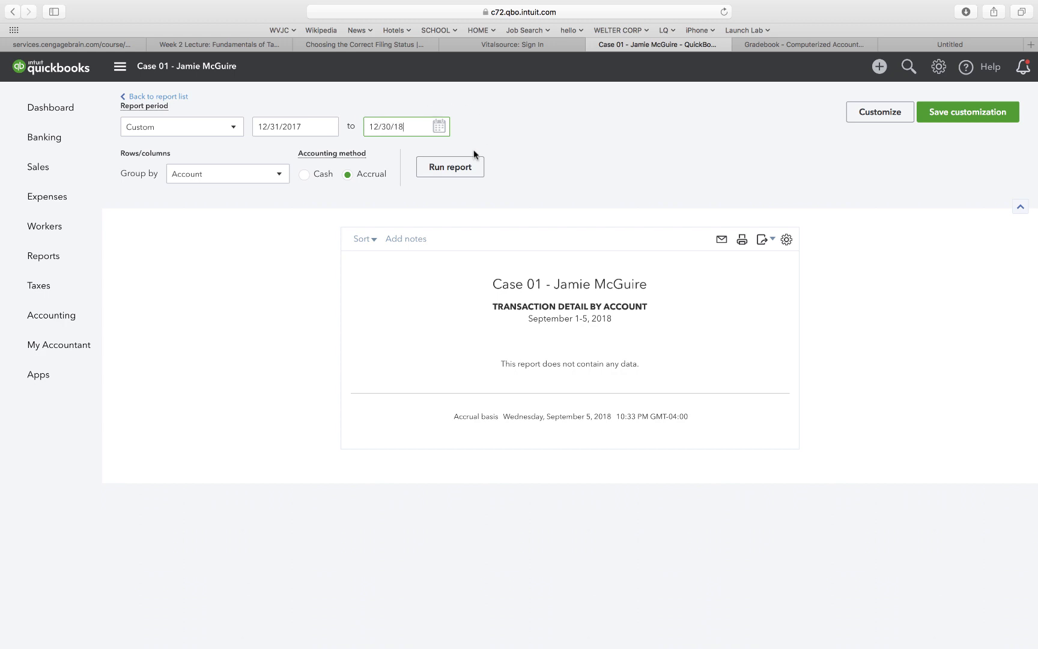
left_click(447, 173)
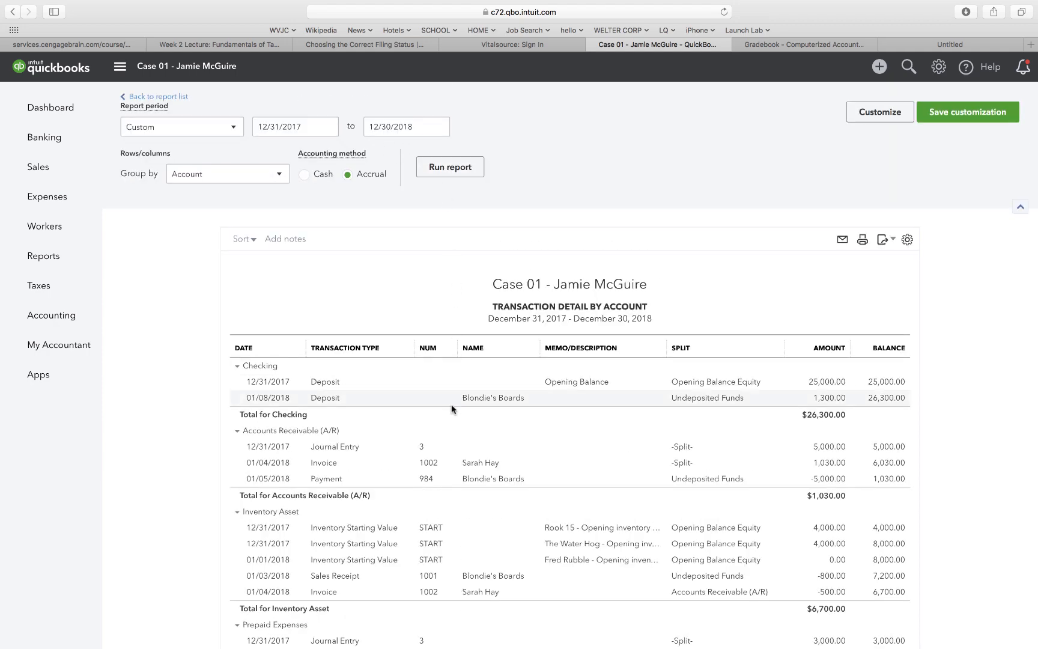
scroll(451, 409, "down", 5)
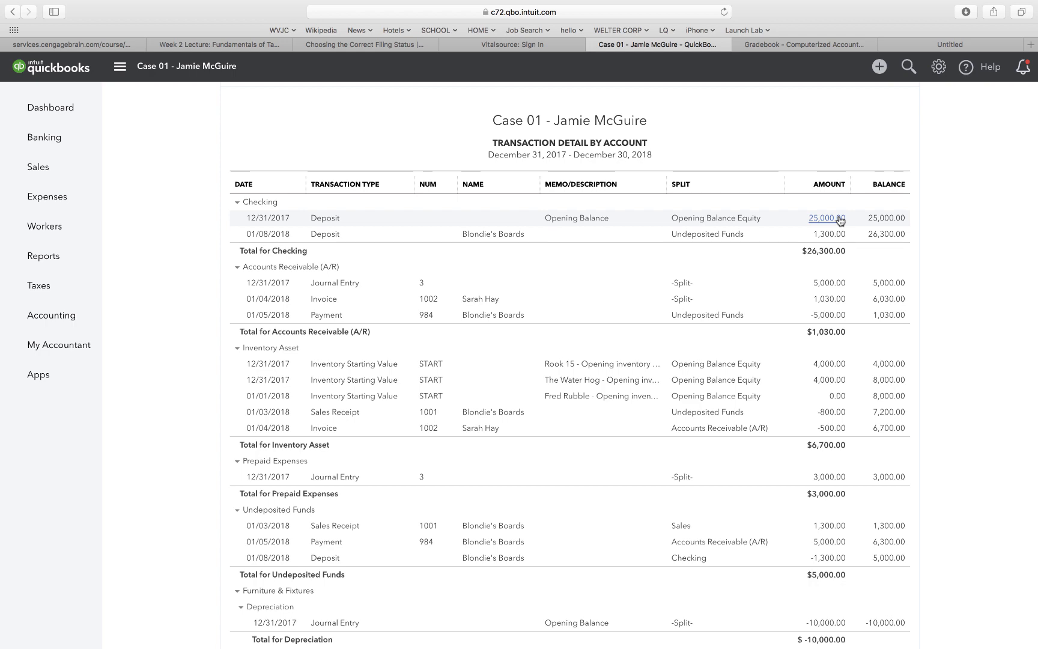
scroll(845, 259, "down", 3)
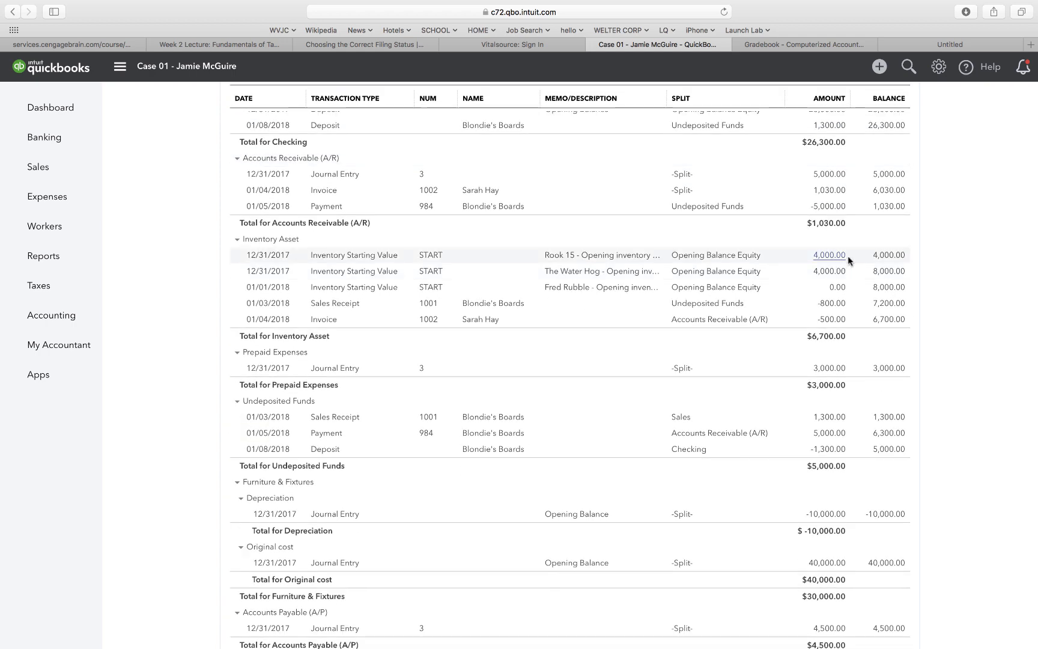
scroll(941, 207, "down", 5)
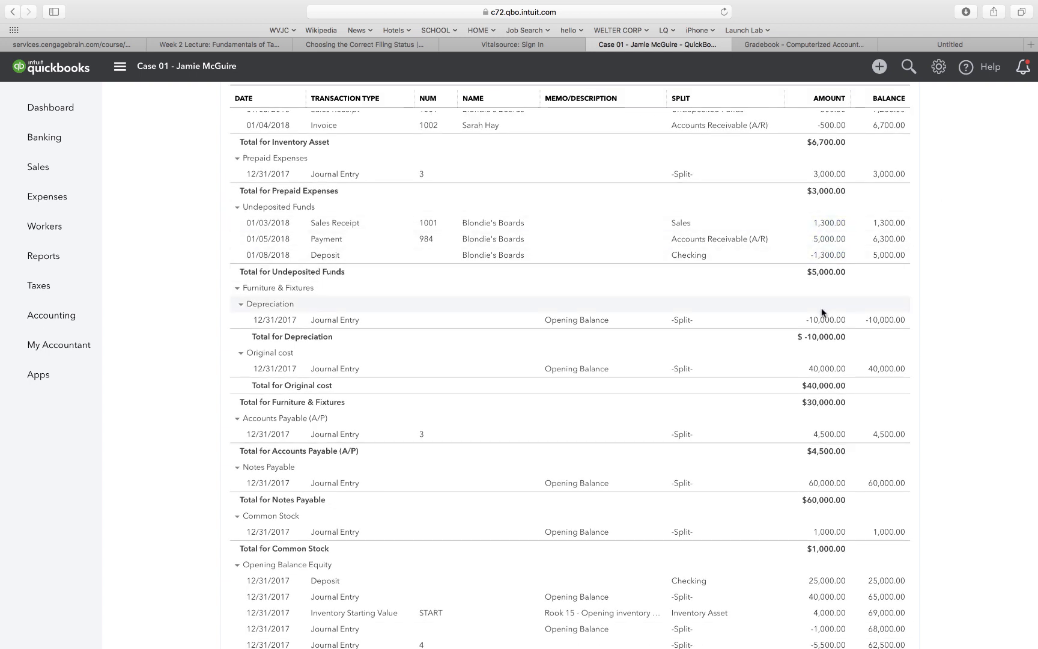
scroll(783, 235, "up", 5)
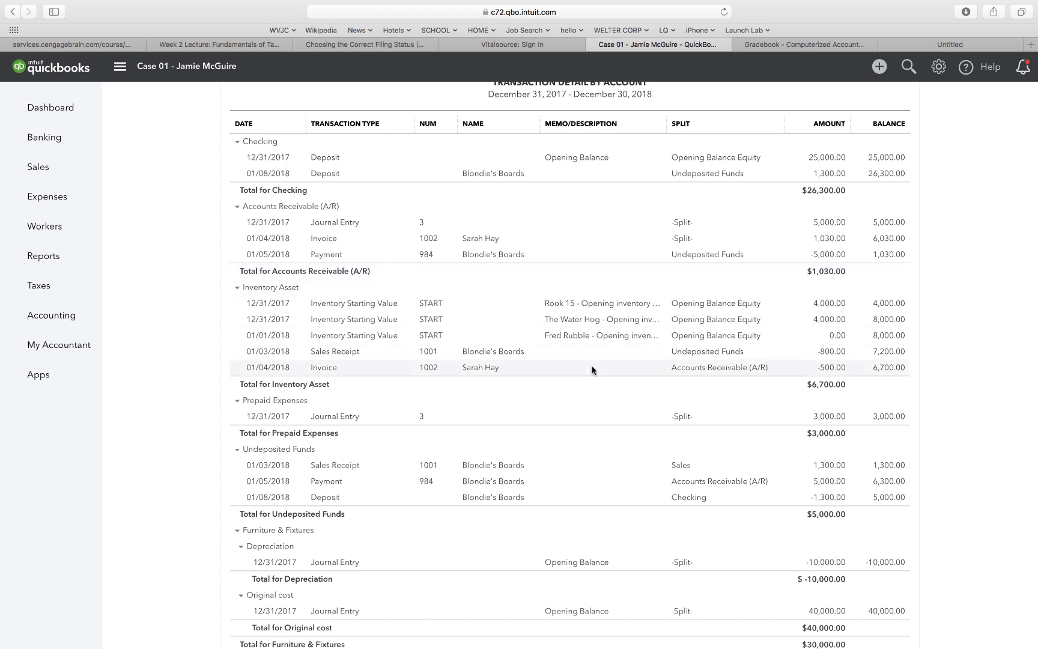
scroll(592, 366, "down", 5)
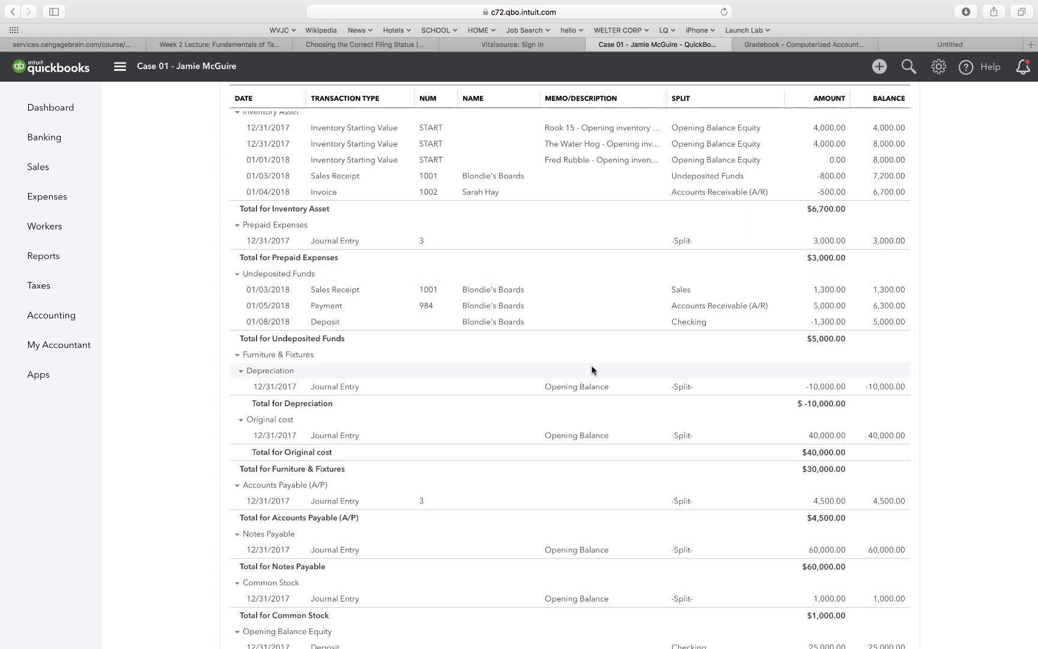
scroll(592, 367, "down", 7)
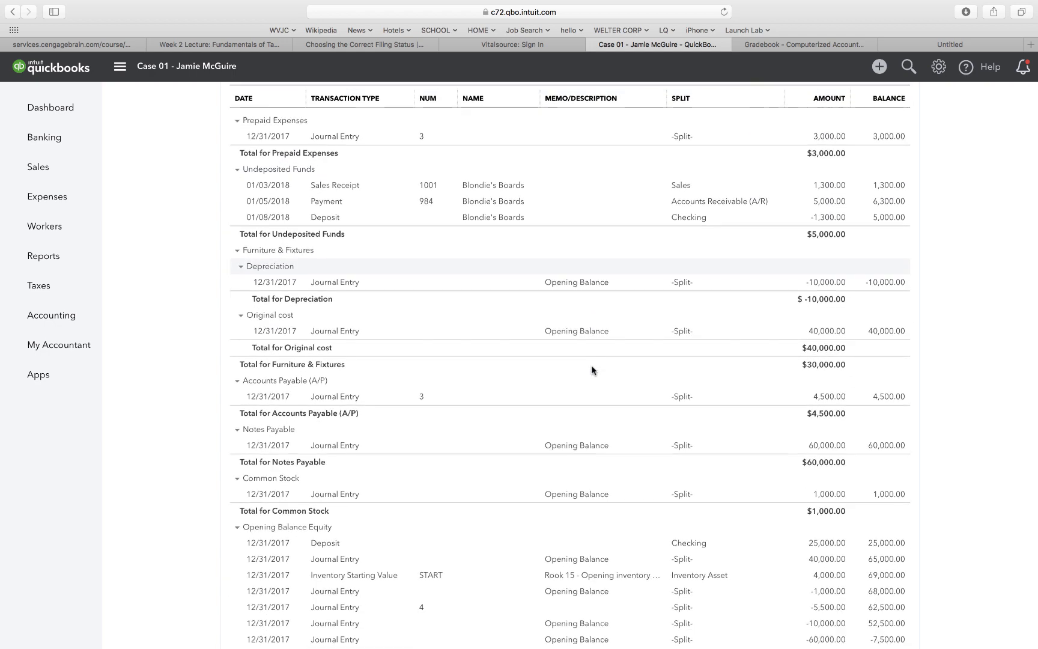
scroll(593, 371, "down", 3)
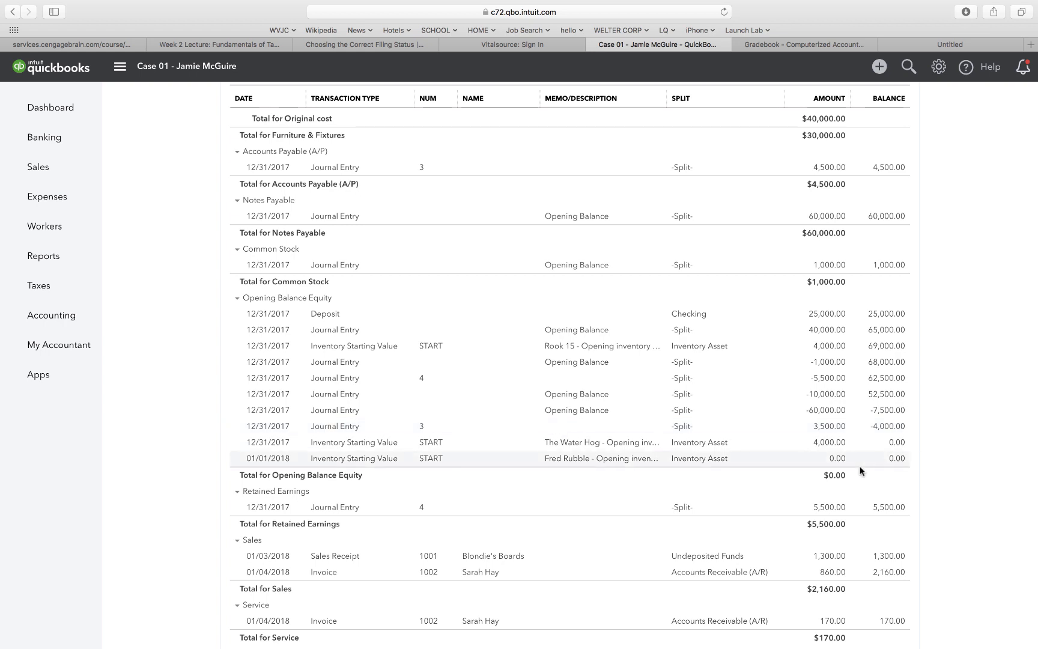
left_click(828, 347)
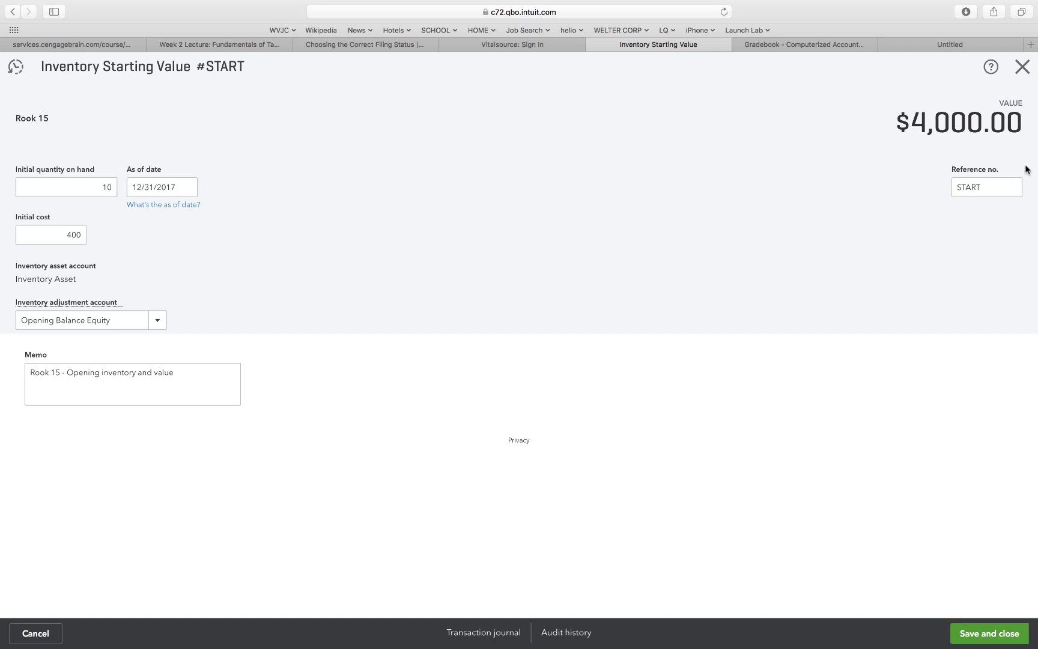
left_click(1023, 67)
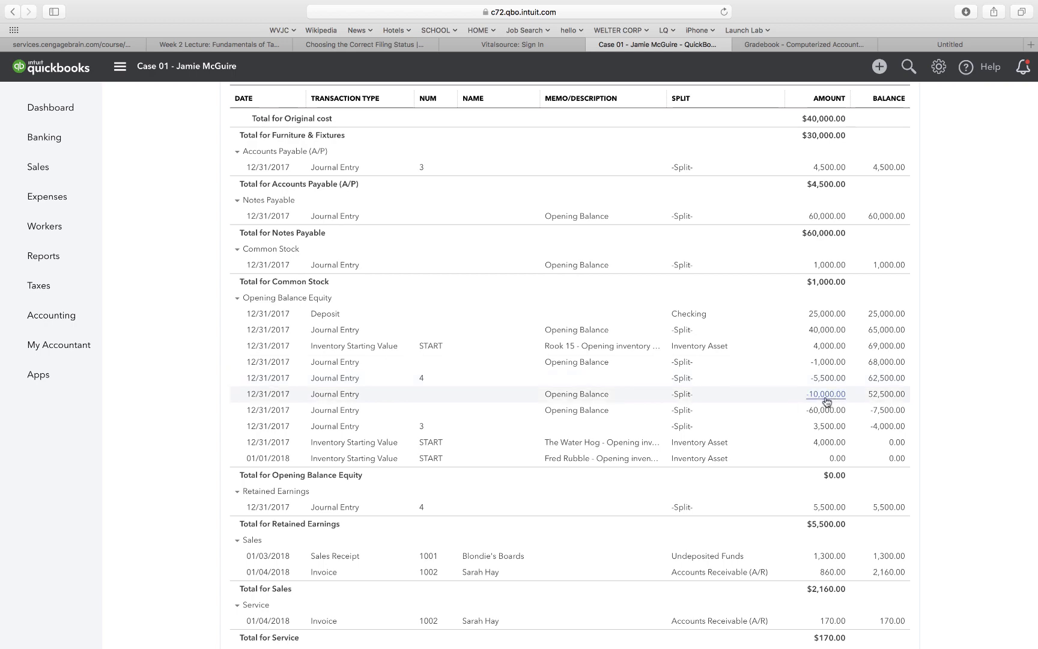
scroll(734, 392, "down", 2)
scroll(735, 392, "down", 1)
scroll(735, 392, "up", 8)
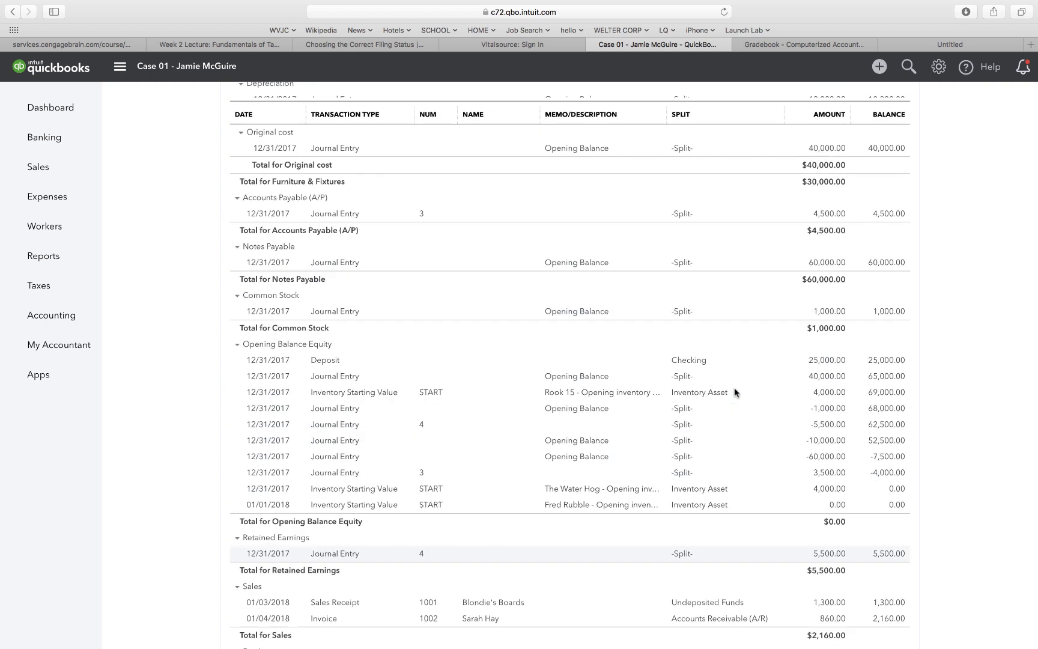
scroll(734, 392, "up", 6)
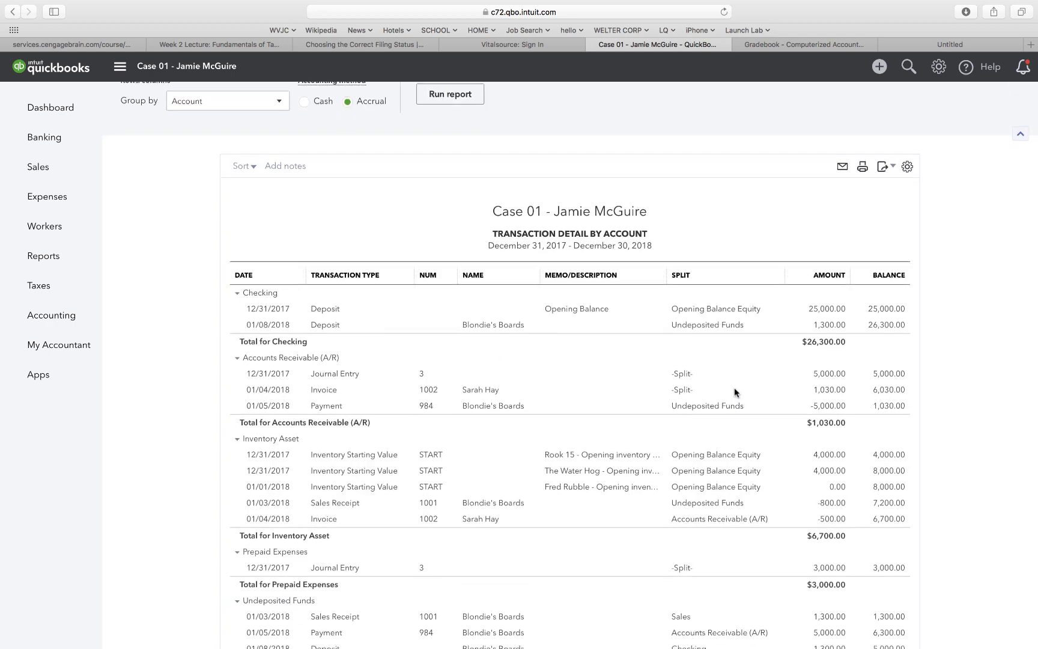
Export the Transaction Detail by Account report to PDF as TransactionDetailbyAccount.pdf.
left_click(883, 190)
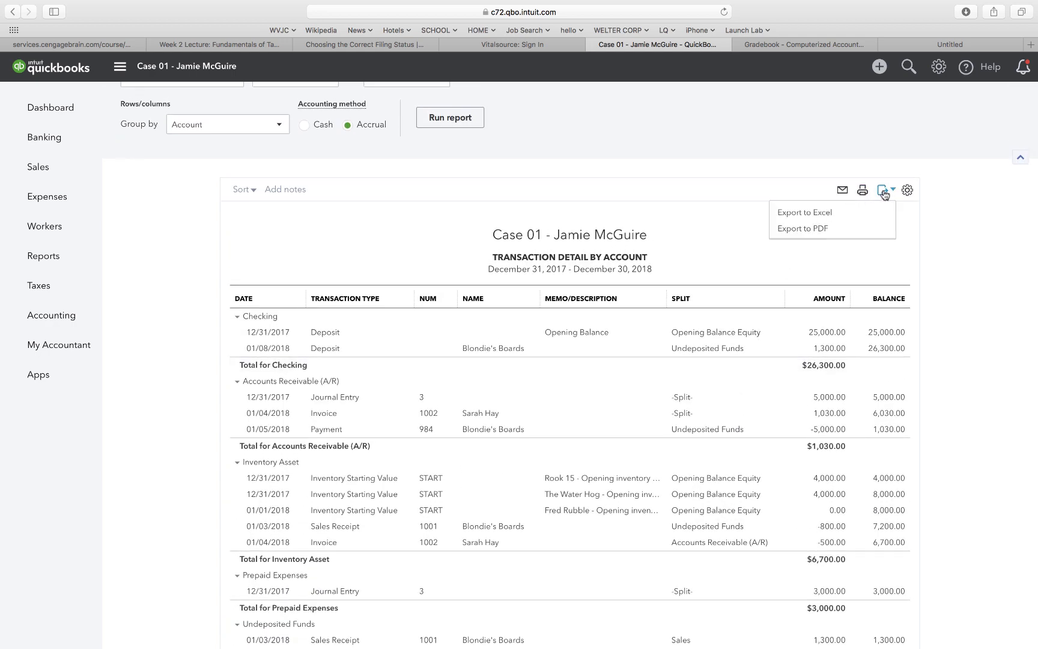
left_click(828, 230)
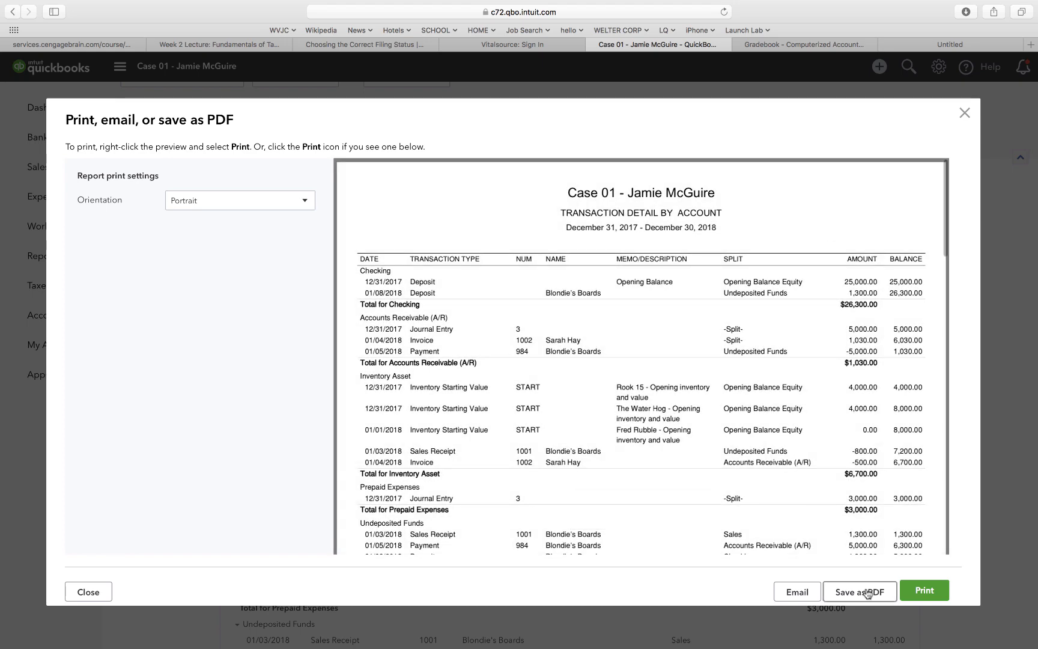
left_click(860, 592)
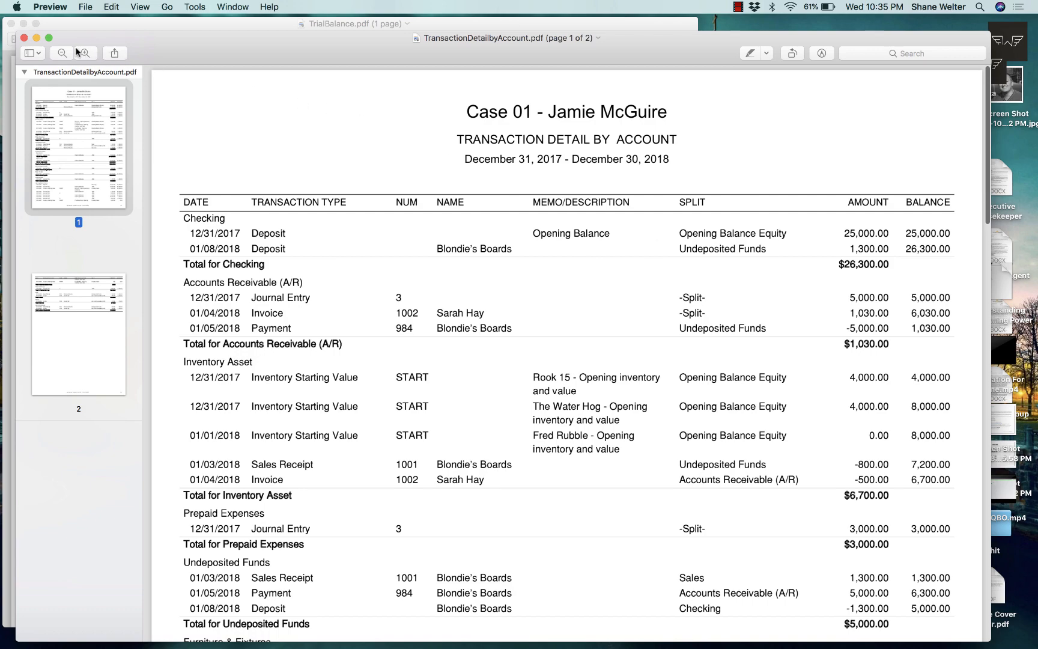
Review both pages of the PDF full screen in Preview, then exit full screen.
left_click(49, 38)
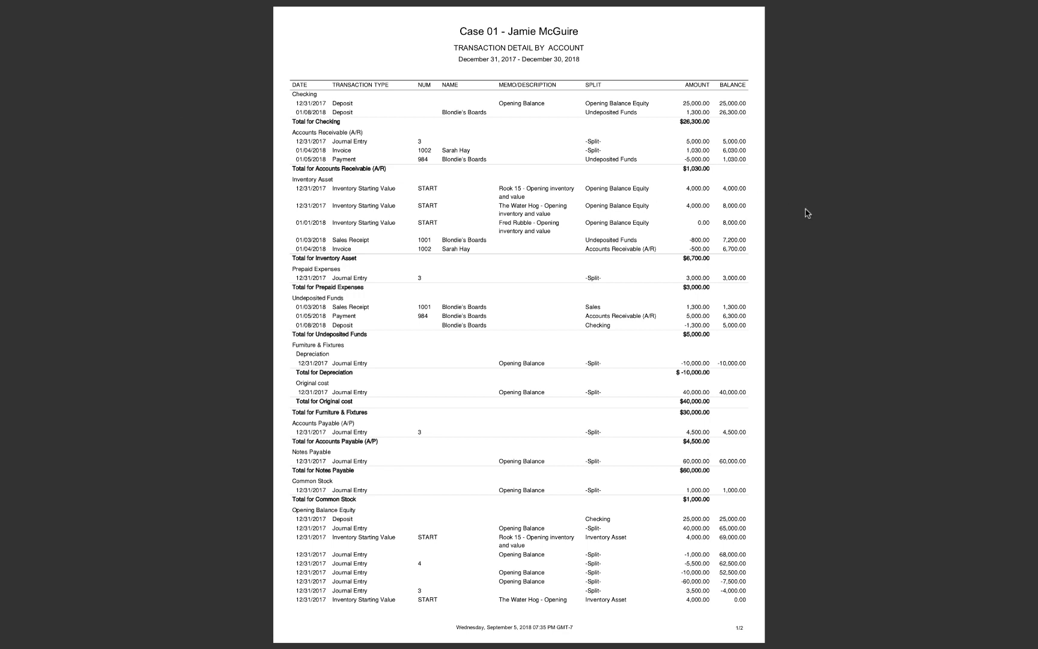
scroll(807, 213, "down", 10)
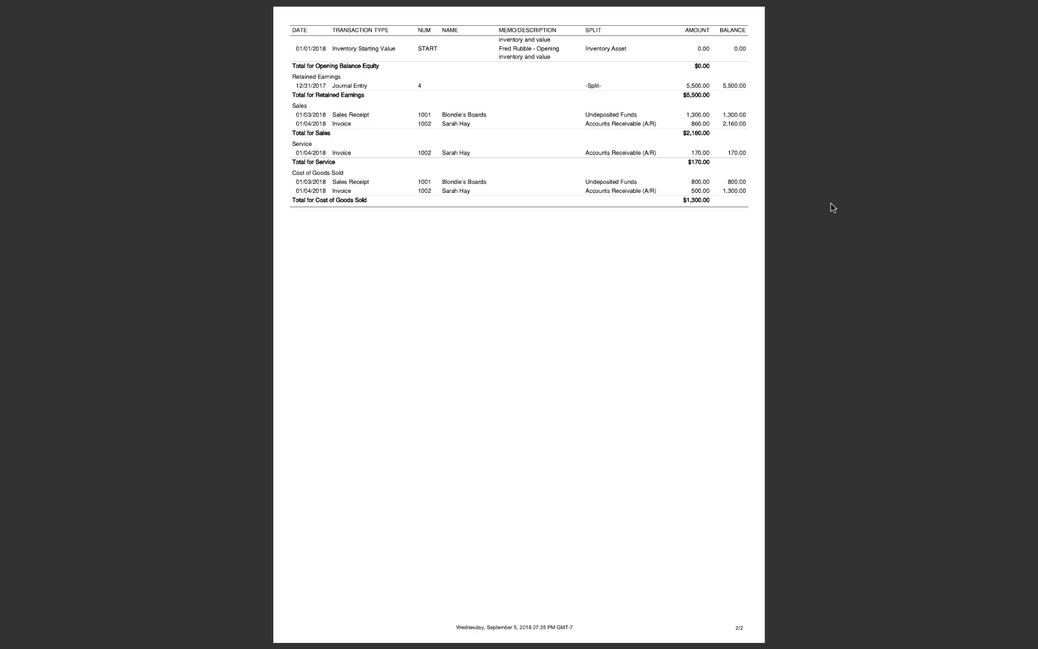
key("Escape")
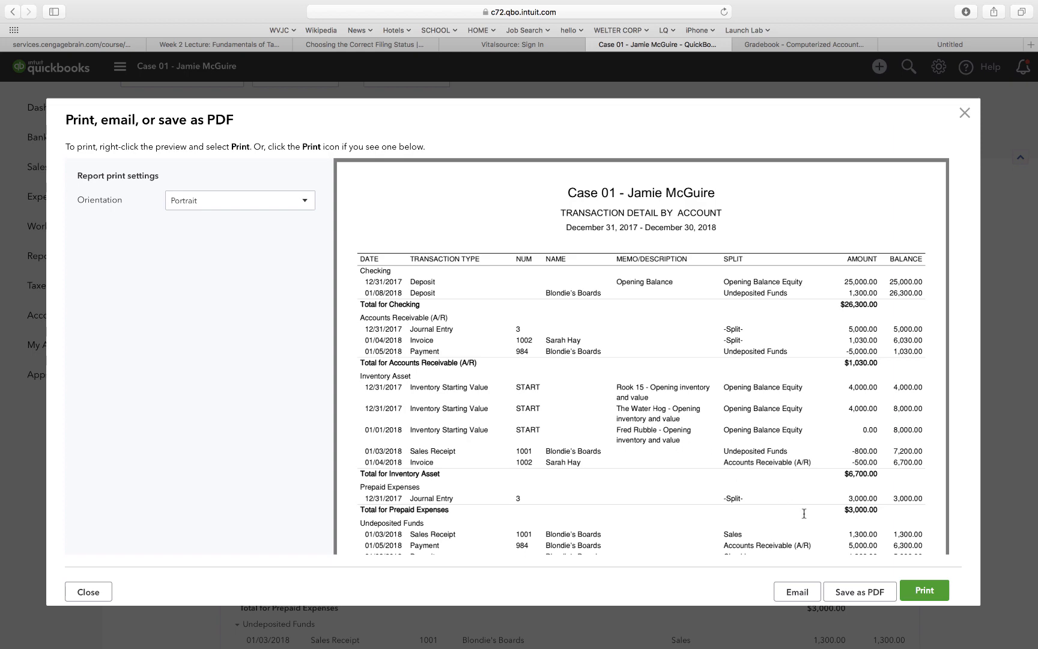
Close the print and save-as-PDF preview, returning to the Transaction Detail by Account report at its top.
scroll(804, 513, "down", 15)
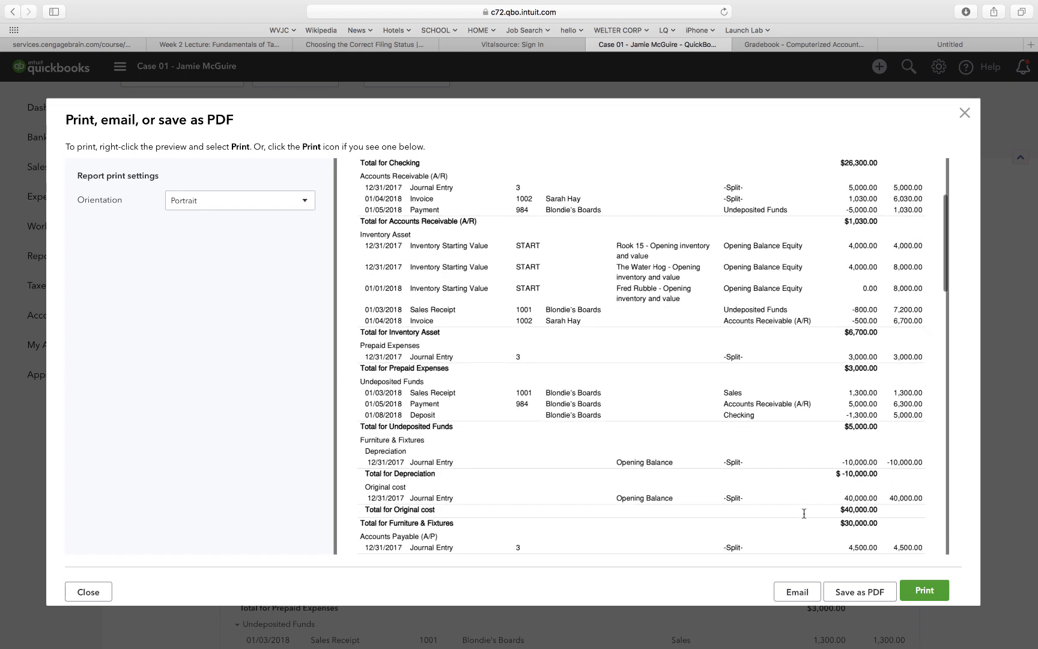
scroll(803, 514, "up", 15)
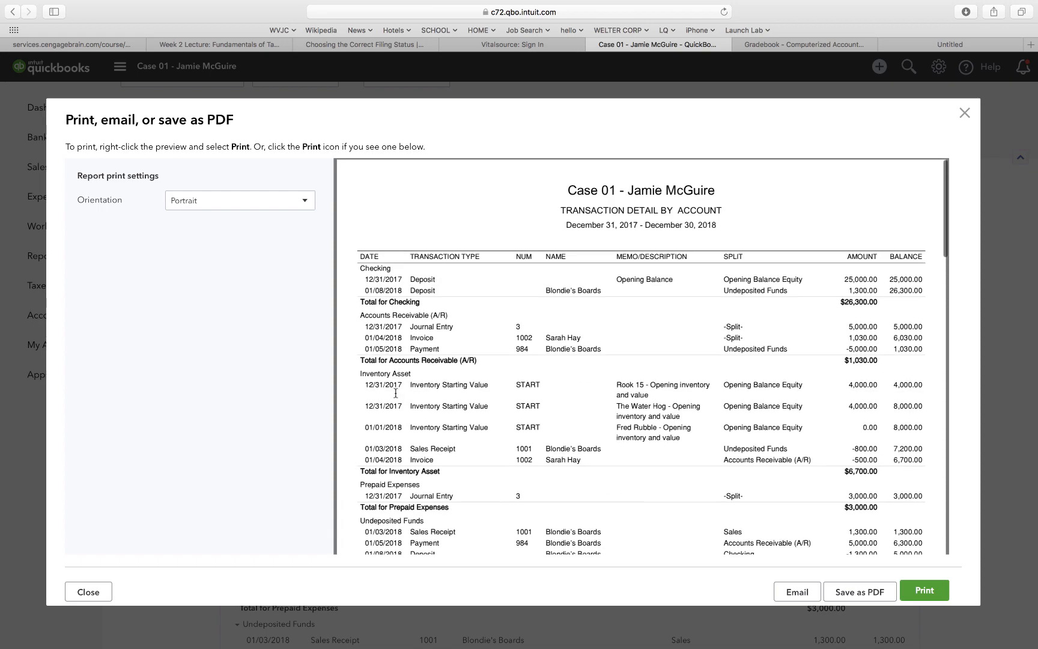
scroll(395, 394, "down", 12)
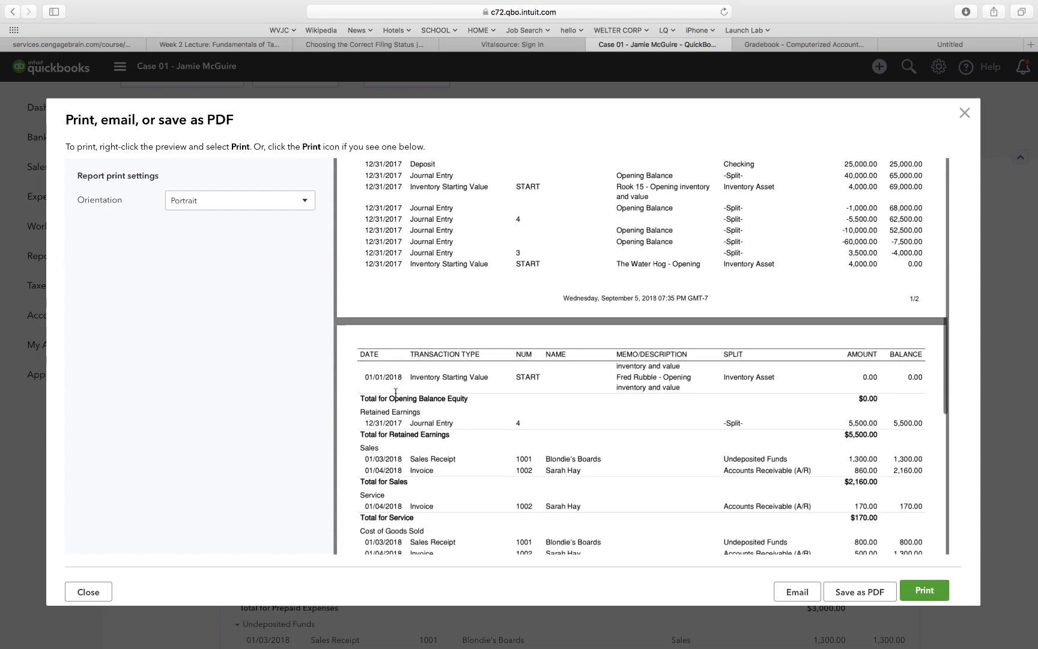
scroll(395, 393, "up", 15)
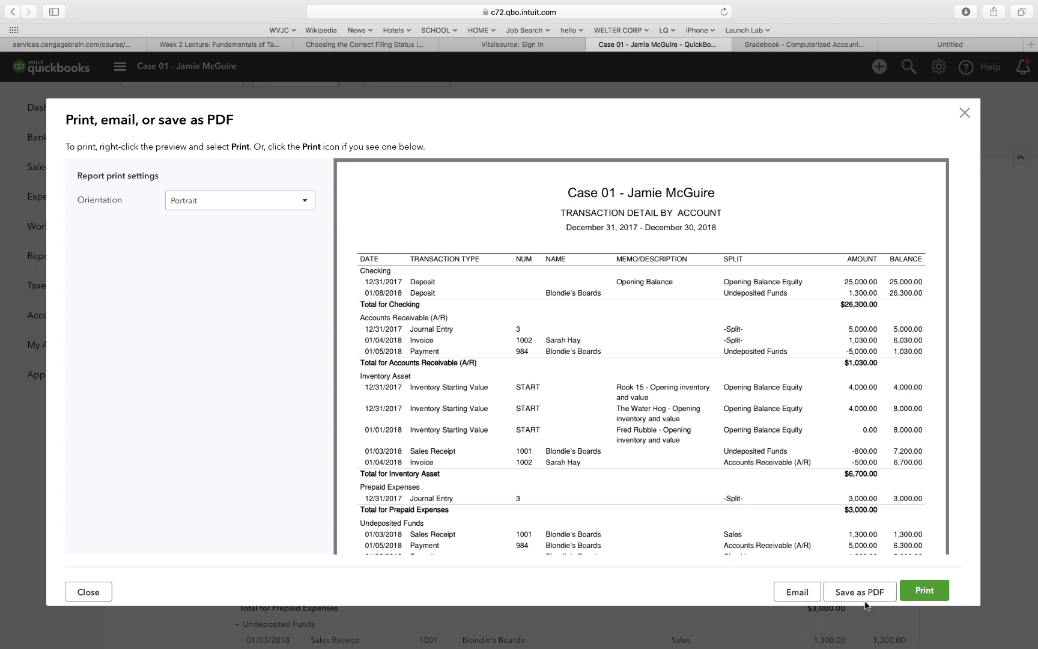
left_click(965, 115)
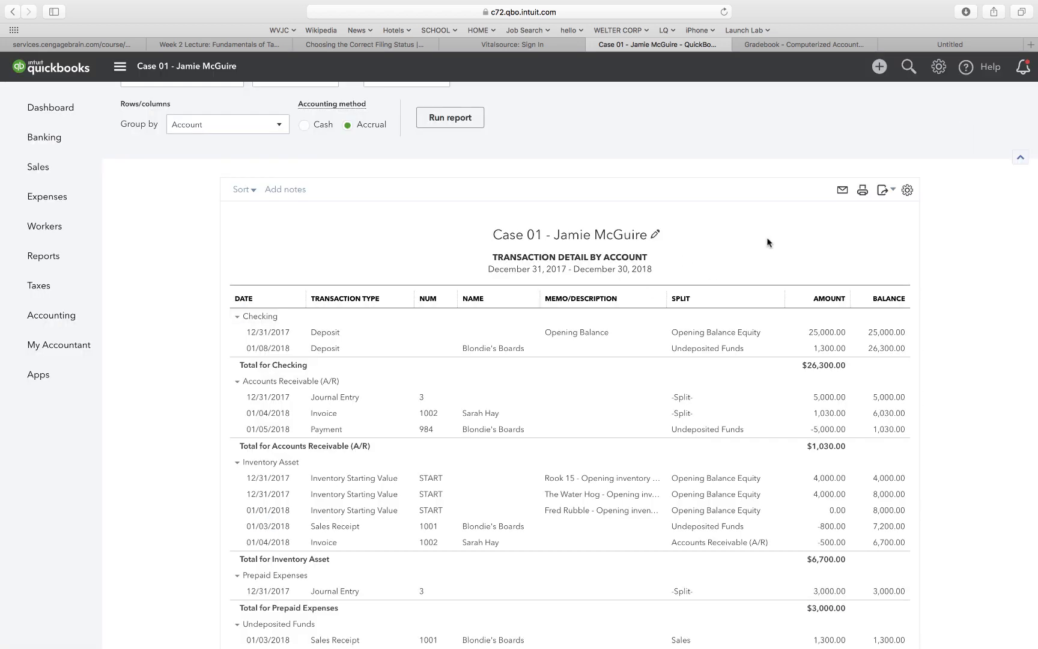
scroll(767, 242, "down", 5)
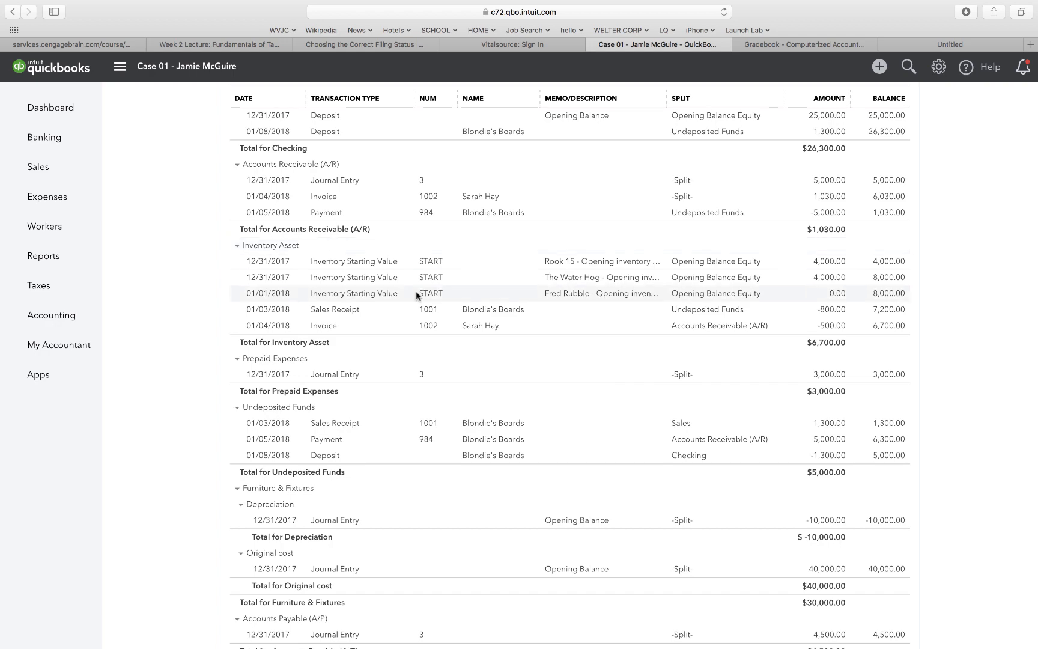
scroll(416, 292, "up", 5)
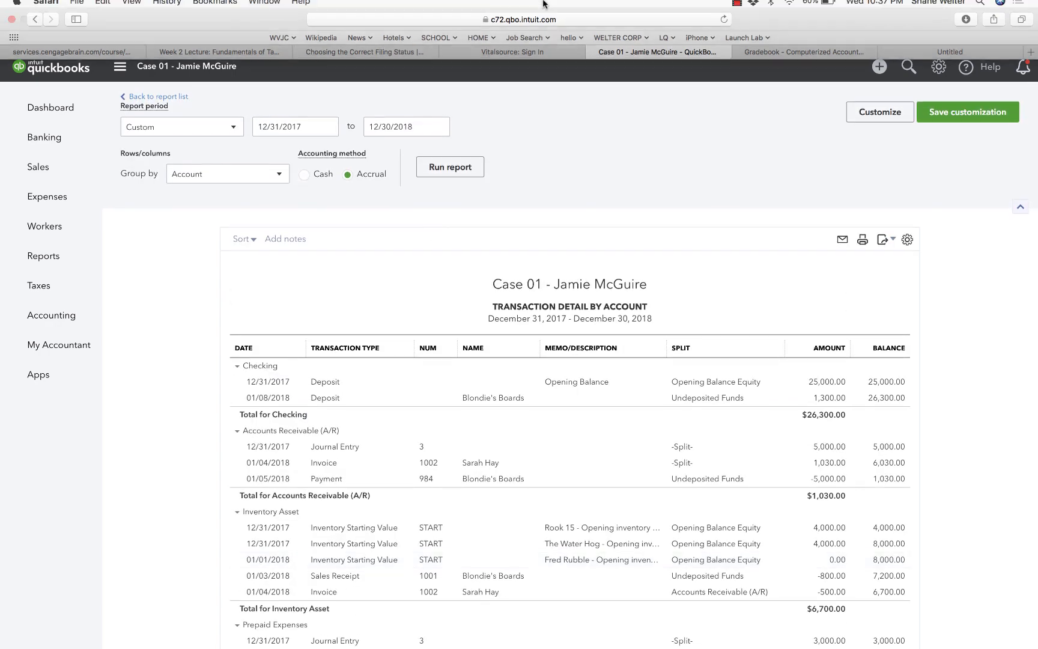